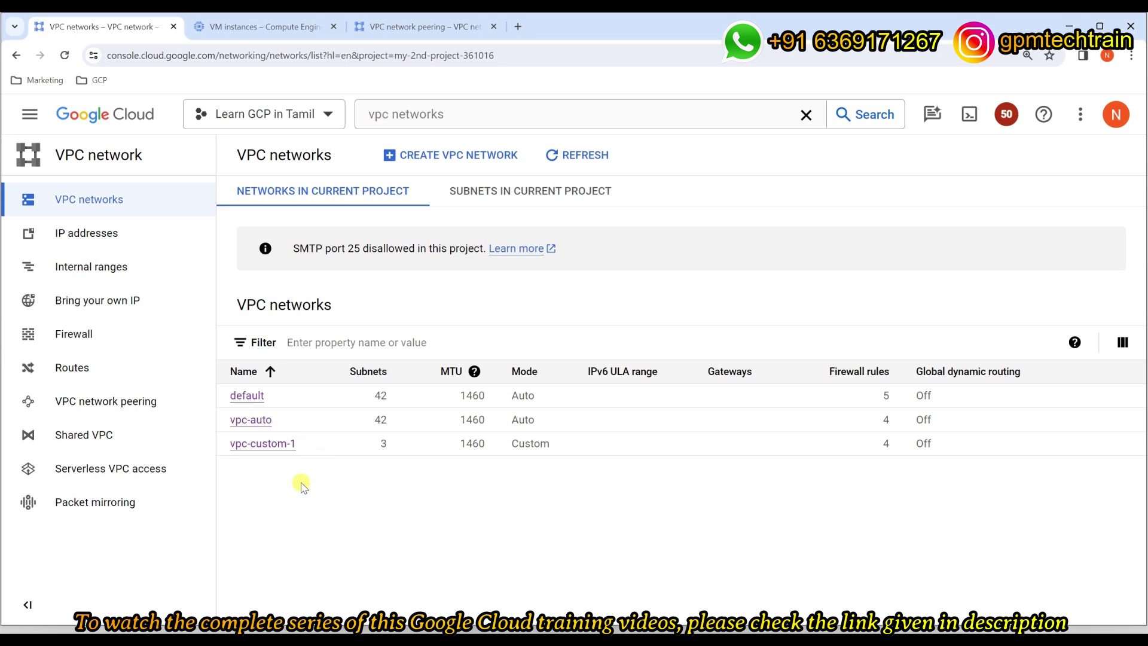
- Start a new Compute Engine VM instance and name it my-vm-1
{"action": "left_click", "coordinate": [257, 27]}
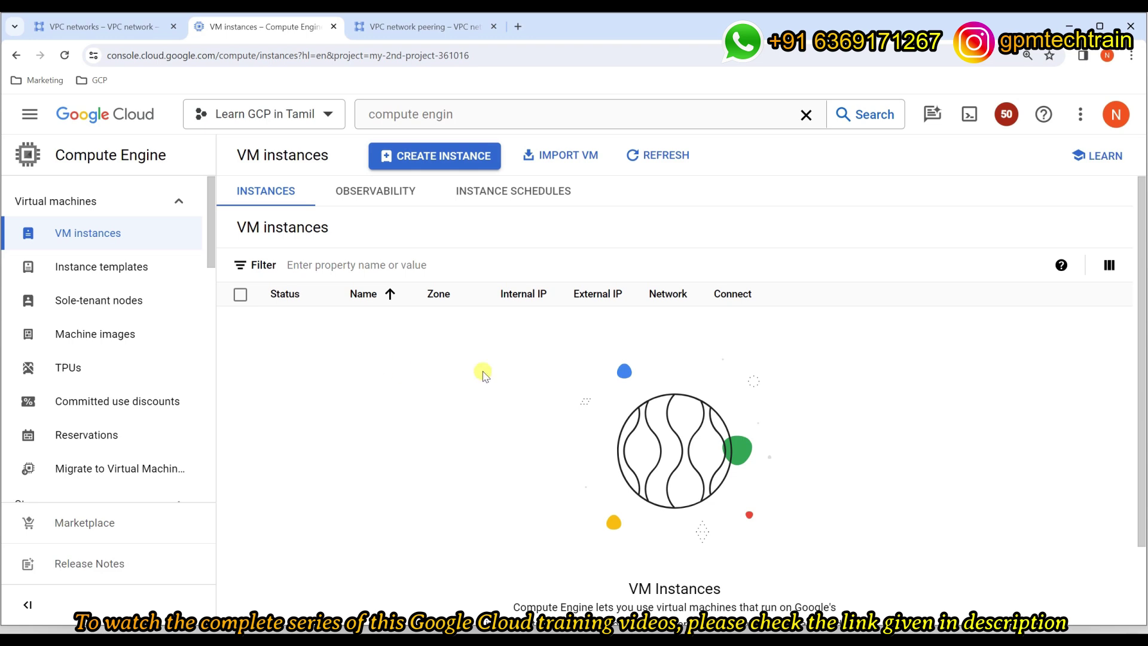
{"action": "left_click", "coordinate": [420, 156]}
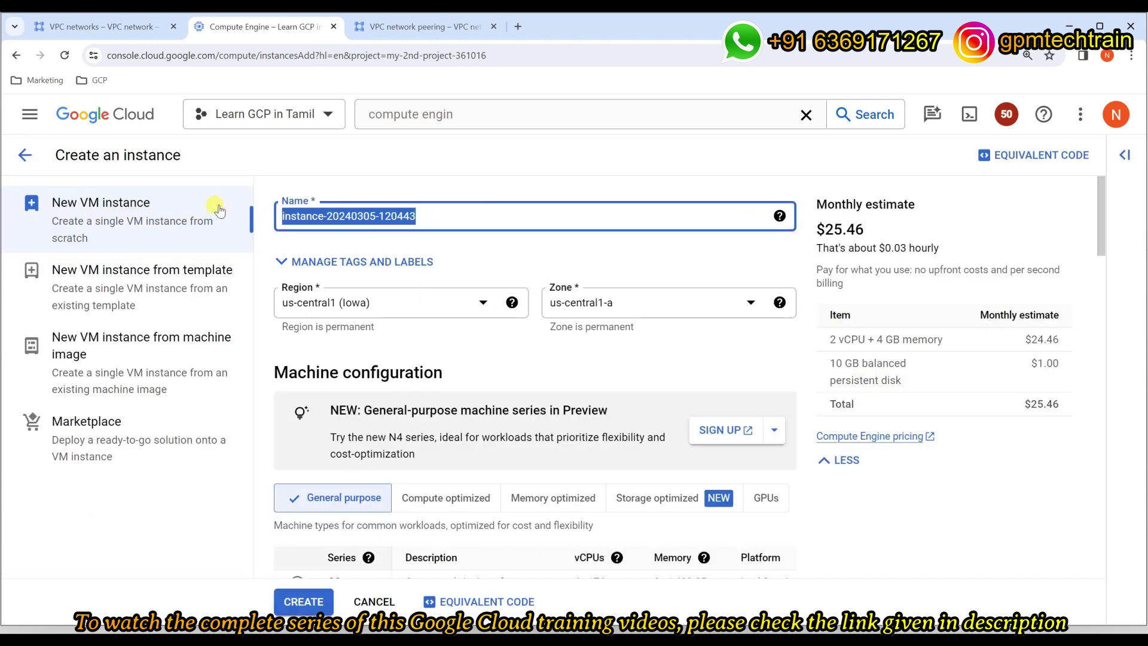
{"action": "key", "text": "BackSpace"}
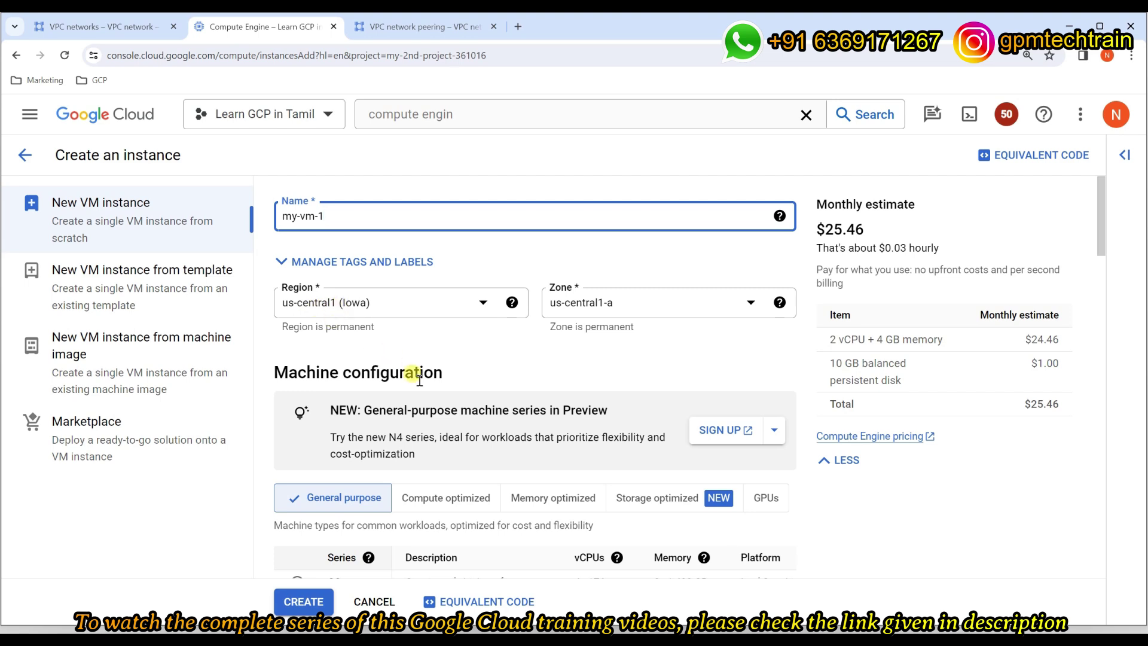
- Choose the N1 series and the shared-core f1-micro machine type for my-vm-1
{"action": "scroll", "coordinate": [418, 379], "scroll_direction": "down", "scroll_amount": 5}
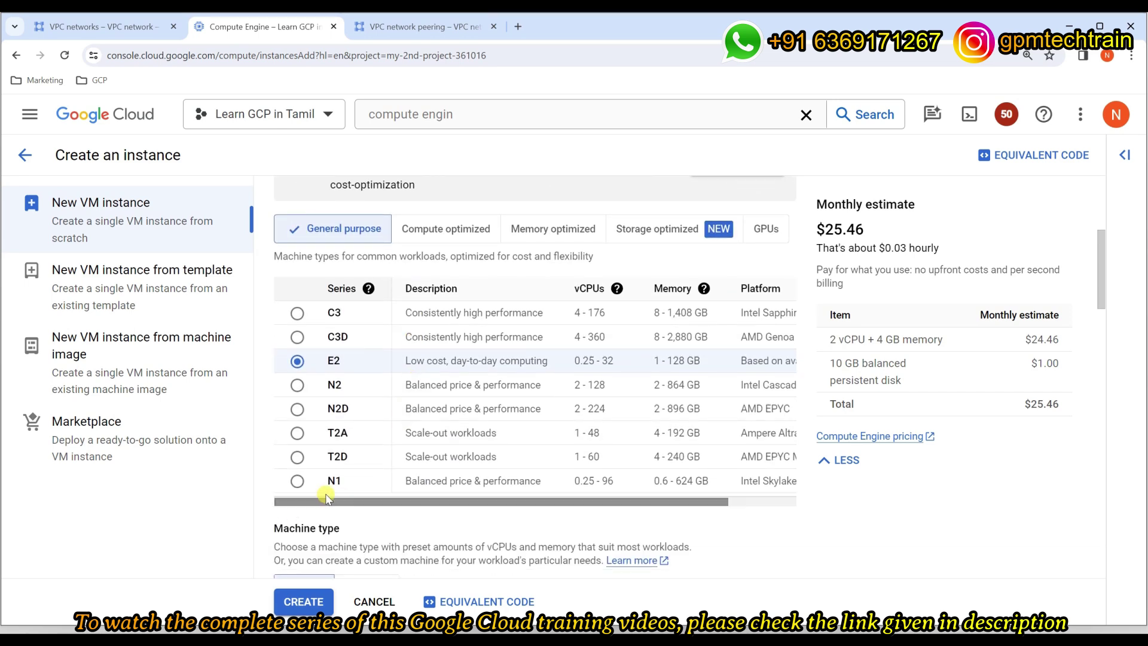
{"action": "left_click", "coordinate": [326, 488]}
{"action": "scroll", "coordinate": [395, 418], "scroll_direction": "down", "scroll_amount": 5}
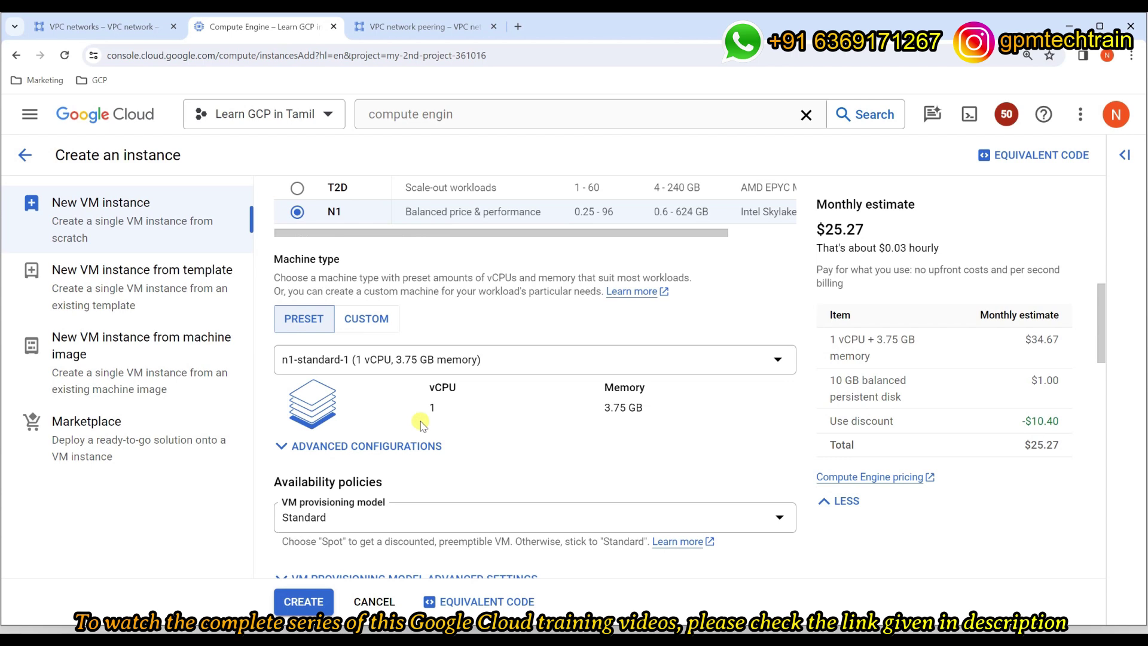
{"action": "left_click", "coordinate": [381, 358]}
{"action": "left_click", "coordinate": [344, 177]}
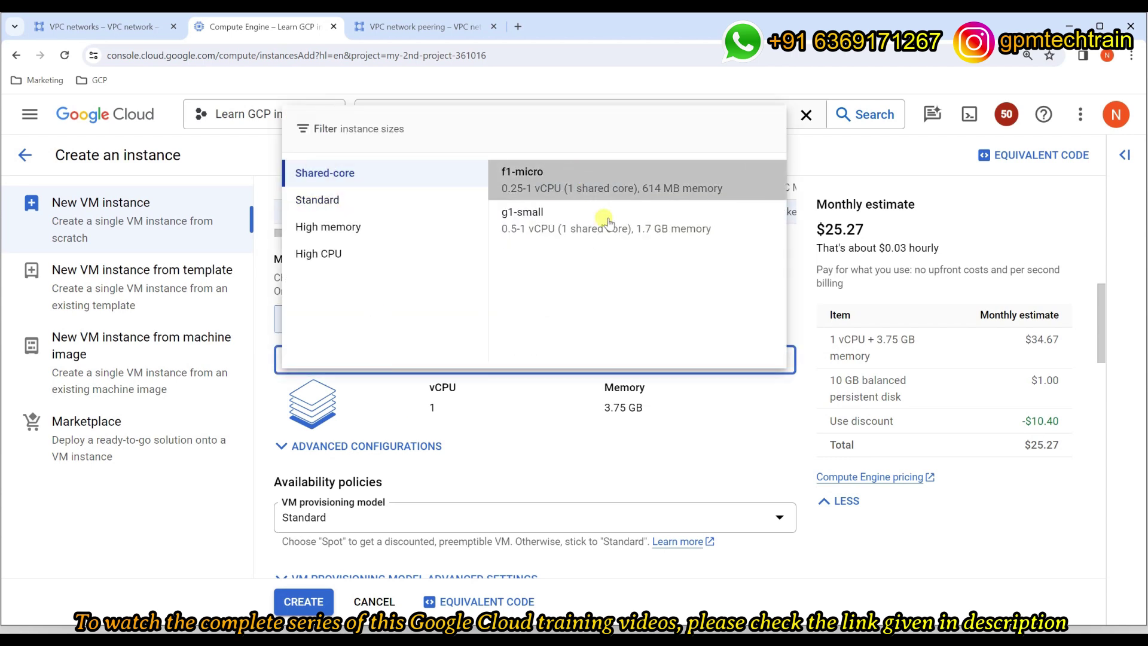
{"action": "left_click", "coordinate": [589, 185]}
- Expand the advanced networking options to check the network interface, and create my-vm-1 on the default network
{"action": "scroll", "coordinate": [667, 479], "scroll_direction": "down", "scroll_amount": 12}
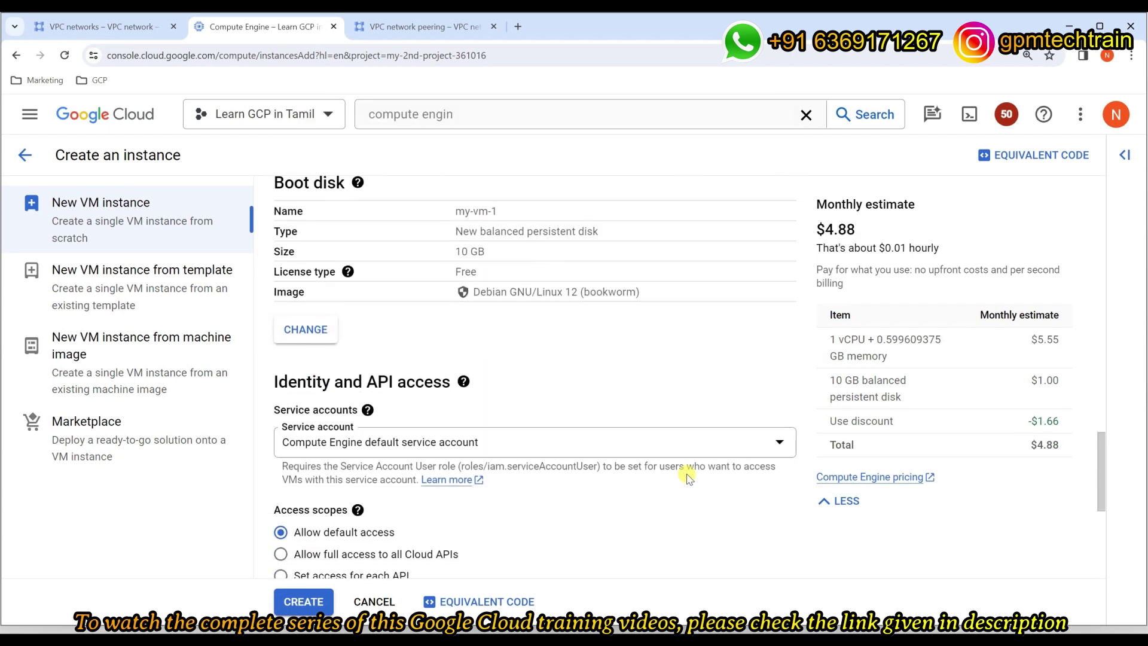
{"action": "scroll", "coordinate": [657, 475], "scroll_direction": "down", "scroll_amount": 5}
{"action": "left_click", "coordinate": [571, 517]}
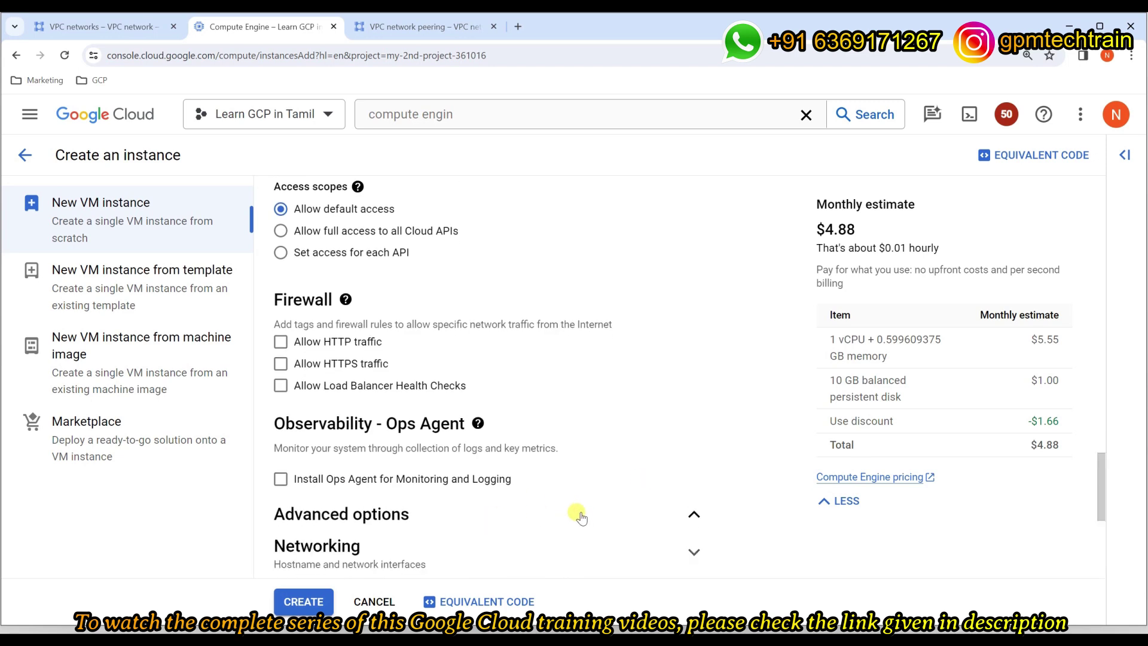
{"action": "scroll", "coordinate": [578, 515], "scroll_direction": "down", "scroll_amount": 5}
{"action": "scroll", "coordinate": [579, 515], "scroll_direction": "up", "scroll_amount": 5}
{"action": "scroll", "coordinate": [474, 512], "scroll_direction": "down", "scroll_amount": 3}
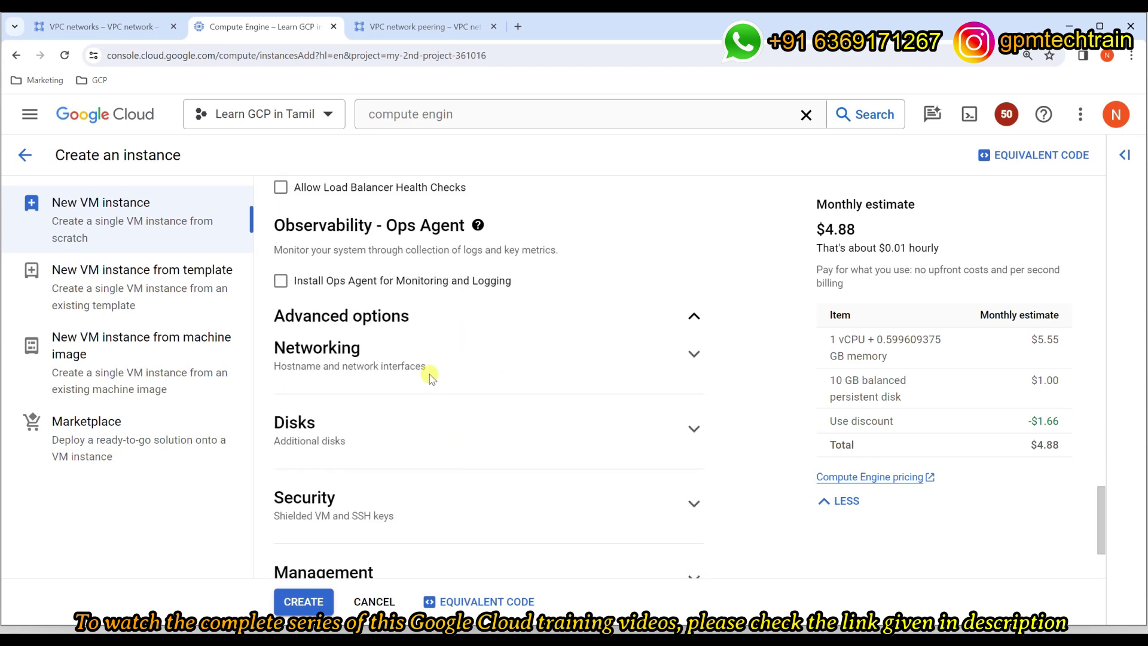
{"action": "left_click", "coordinate": [500, 376]}
{"action": "scroll", "coordinate": [658, 440], "scroll_direction": "down", "scroll_amount": 7}
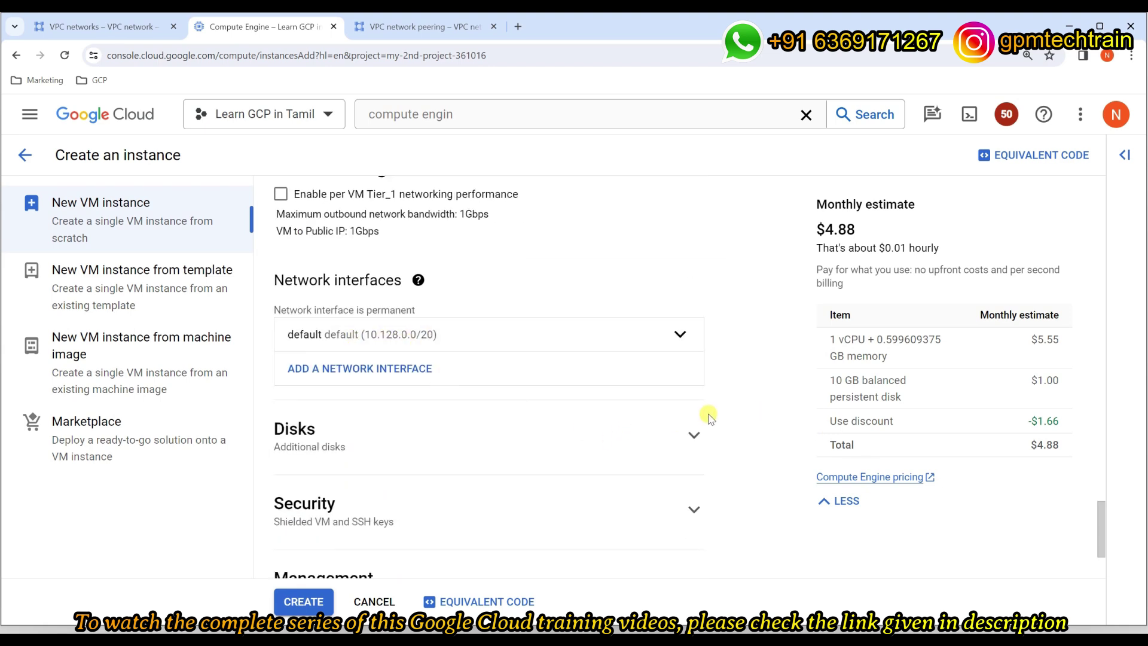
{"action": "left_click", "coordinate": [304, 602]}
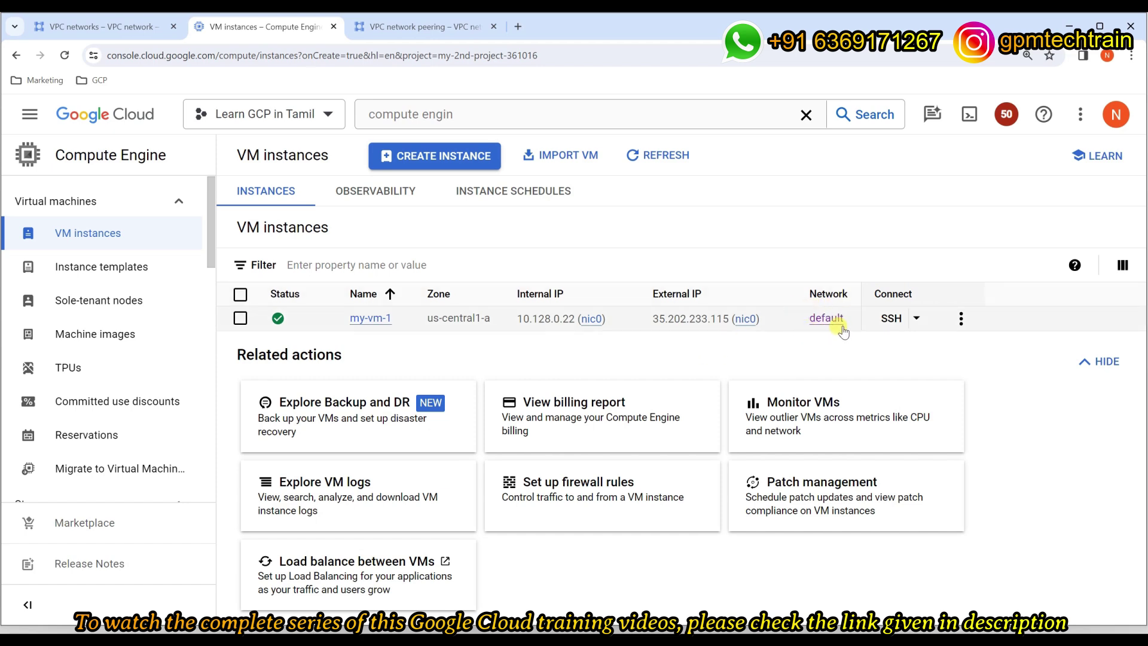
- Start another new VM instance and name it my-vm-2
{"action": "left_click", "coordinate": [428, 156]}
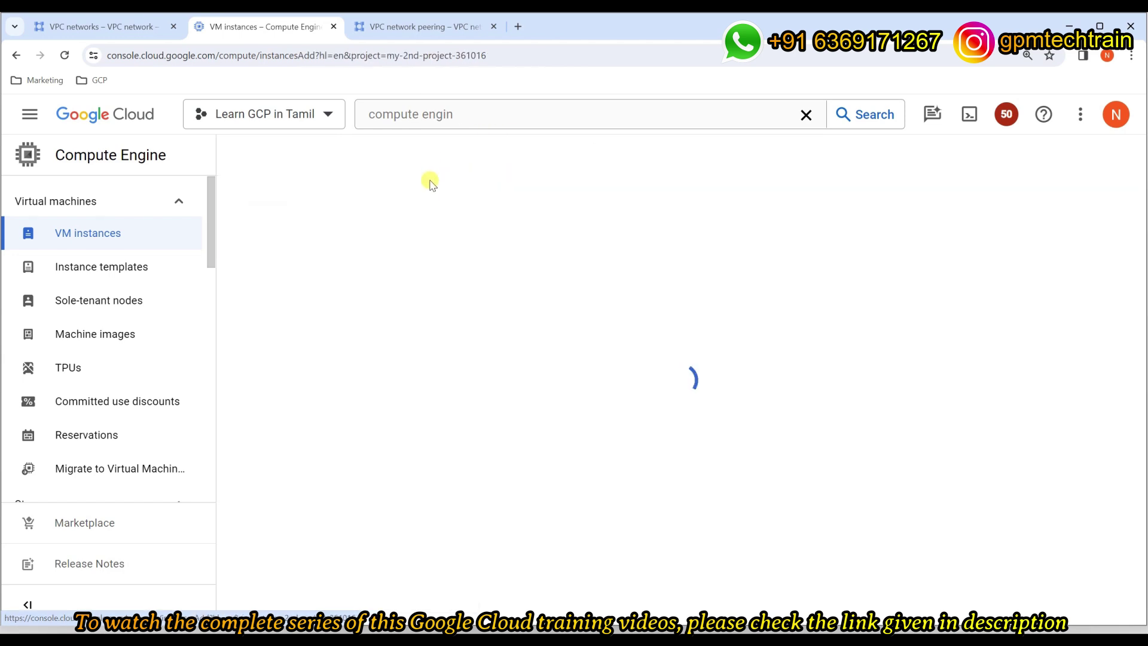
{"action": "left_click_drag", "start_coordinate": [449, 214], "coordinate": [225, 192]}
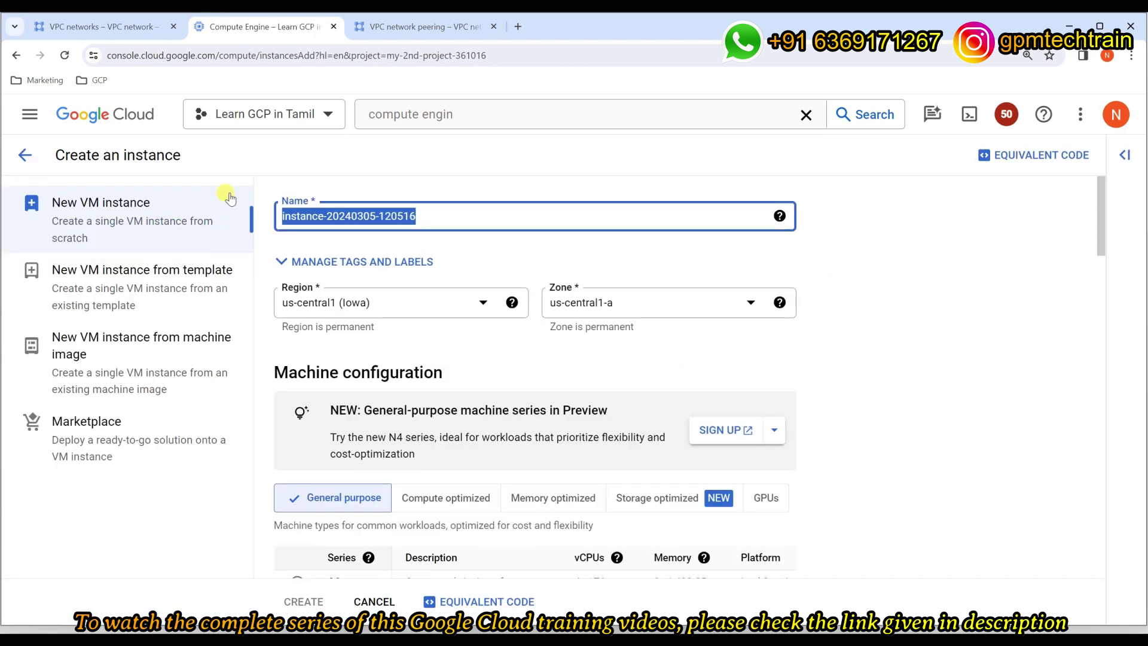
{"action": "key", "text": "BackSpace"}
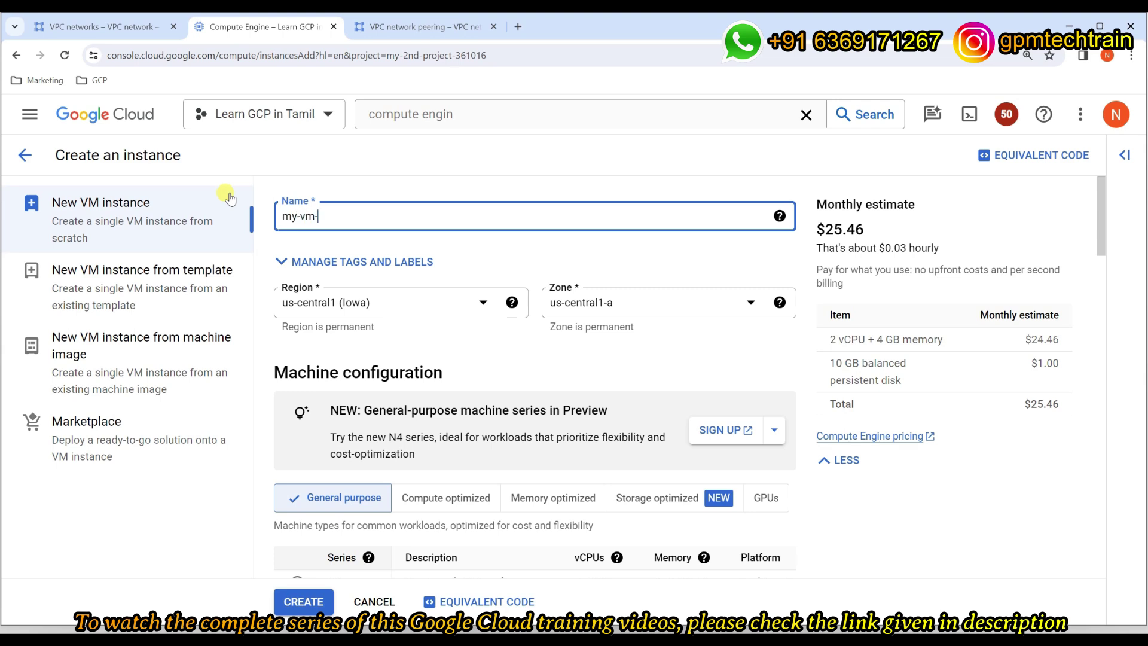
- Set the region of my-vm-2 to europe-west2 (London)
{"action": "left_click", "coordinate": [474, 301]}
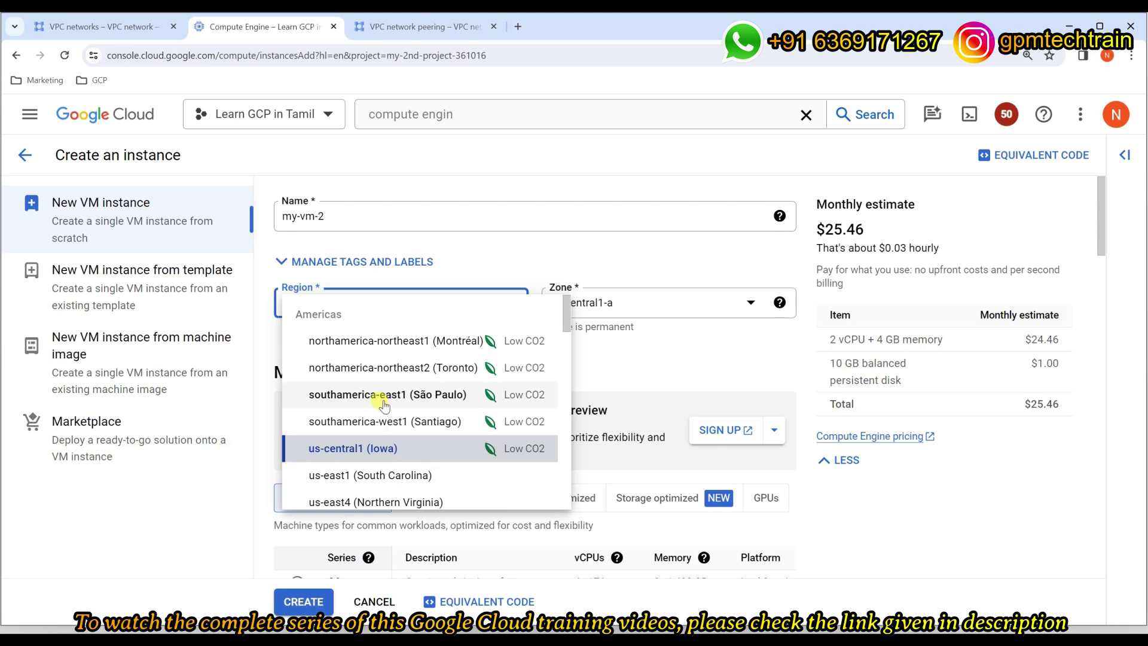
{"action": "scroll", "coordinate": [365, 403], "scroll_direction": "down", "scroll_amount": 1}
{"action": "scroll", "coordinate": [365, 405], "scroll_direction": "down", "scroll_amount": 3}
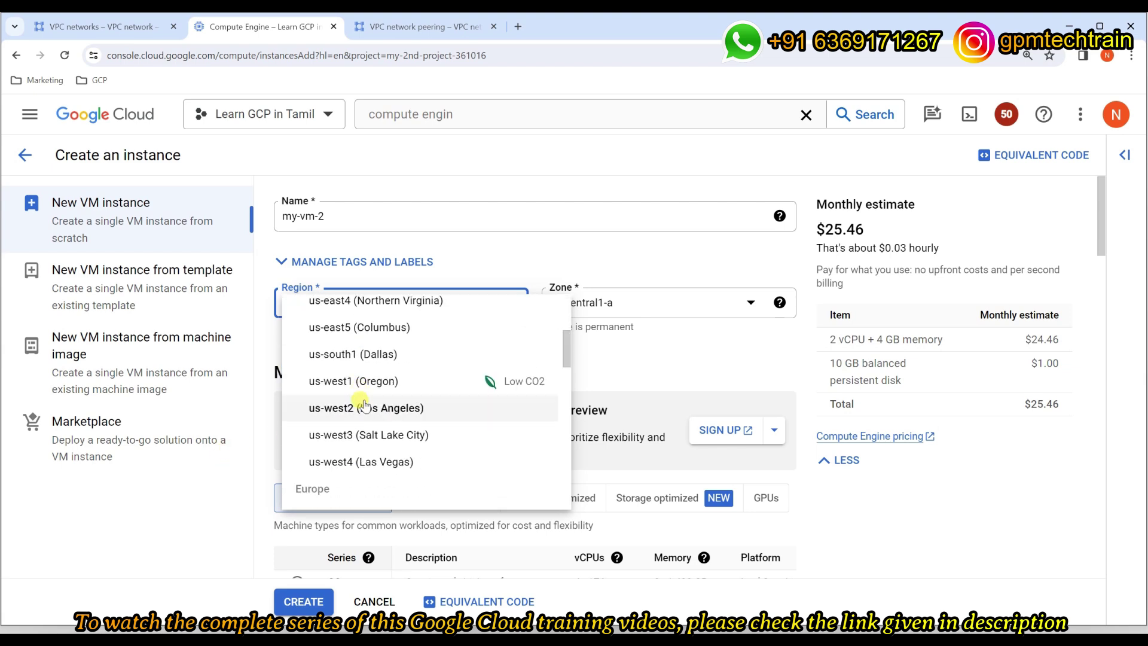
{"action": "scroll", "coordinate": [366, 406], "scroll_direction": "up", "scroll_amount": 2}
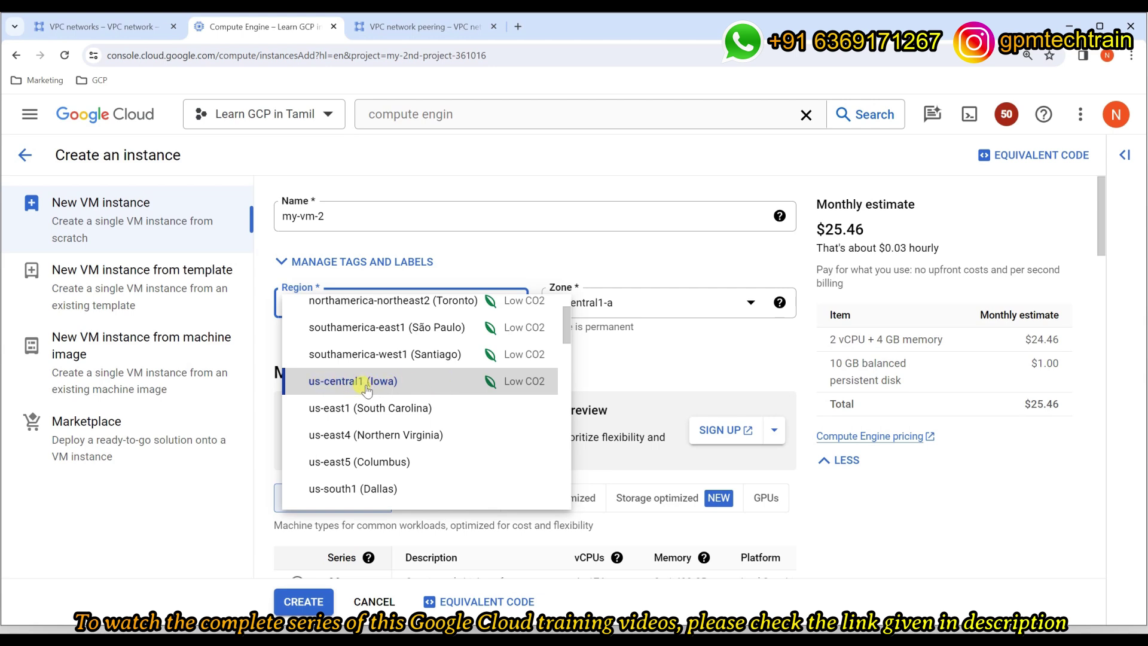
{"action": "scroll", "coordinate": [366, 389], "scroll_direction": "down", "scroll_amount": 7}
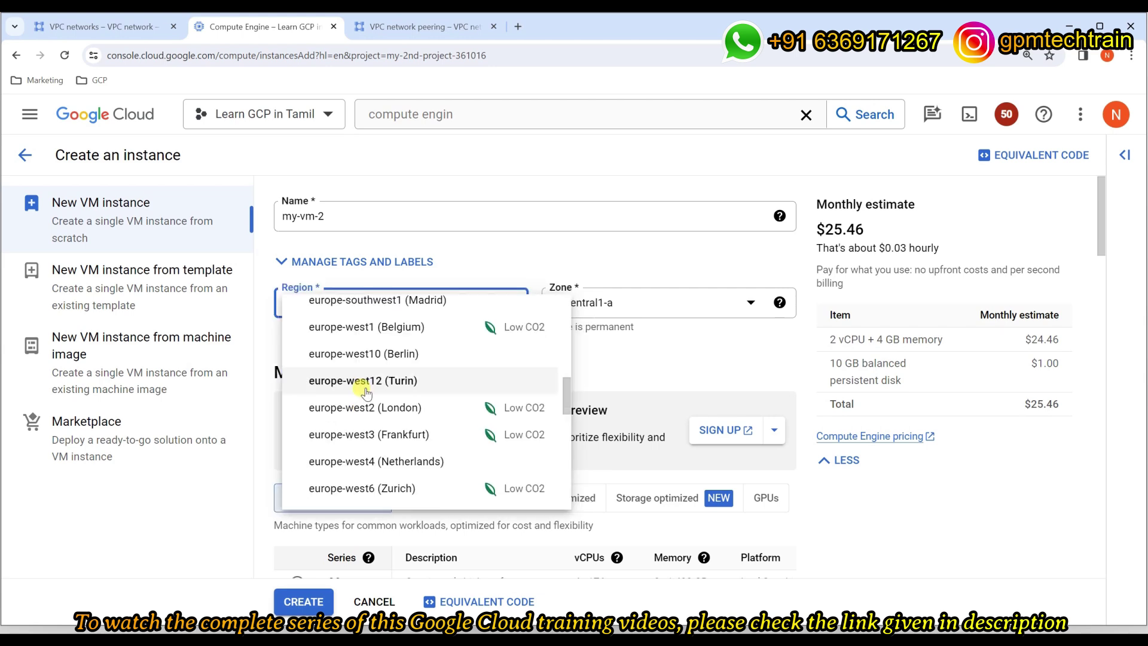
{"action": "scroll", "coordinate": [366, 393], "scroll_direction": "down", "scroll_amount": 2}
{"action": "left_click", "coordinate": [353, 336]}
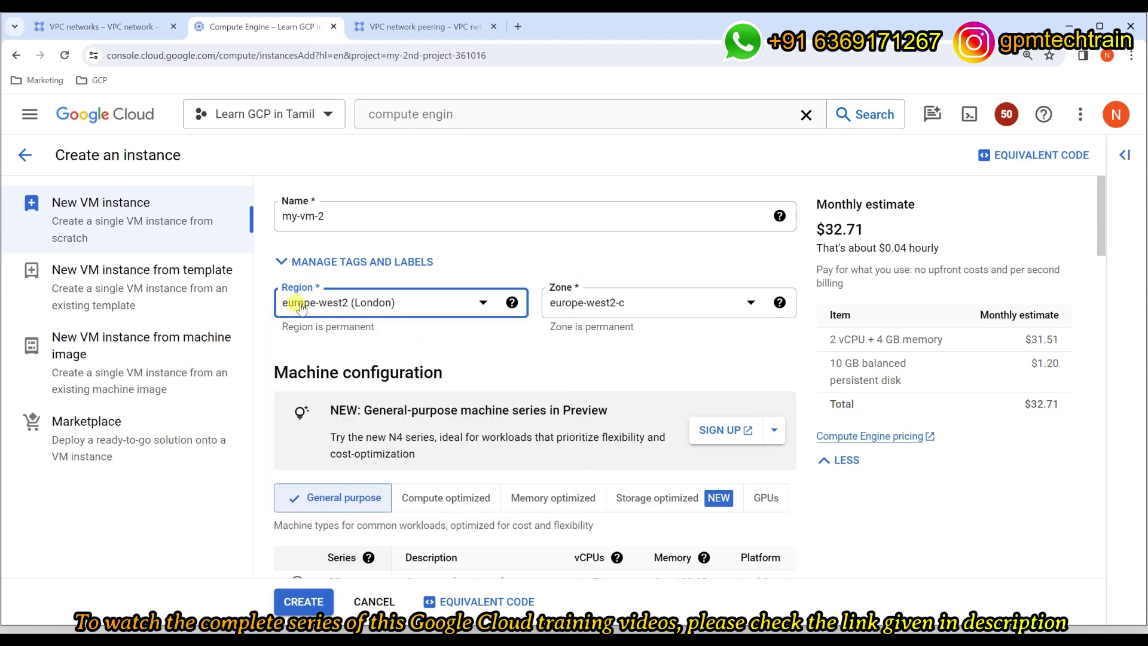
- Set the machine type of my-vm-2 to the shared-core e2-micro and create the instance
{"action": "scroll", "coordinate": [440, 359], "scroll_direction": "down", "scroll_amount": 3}
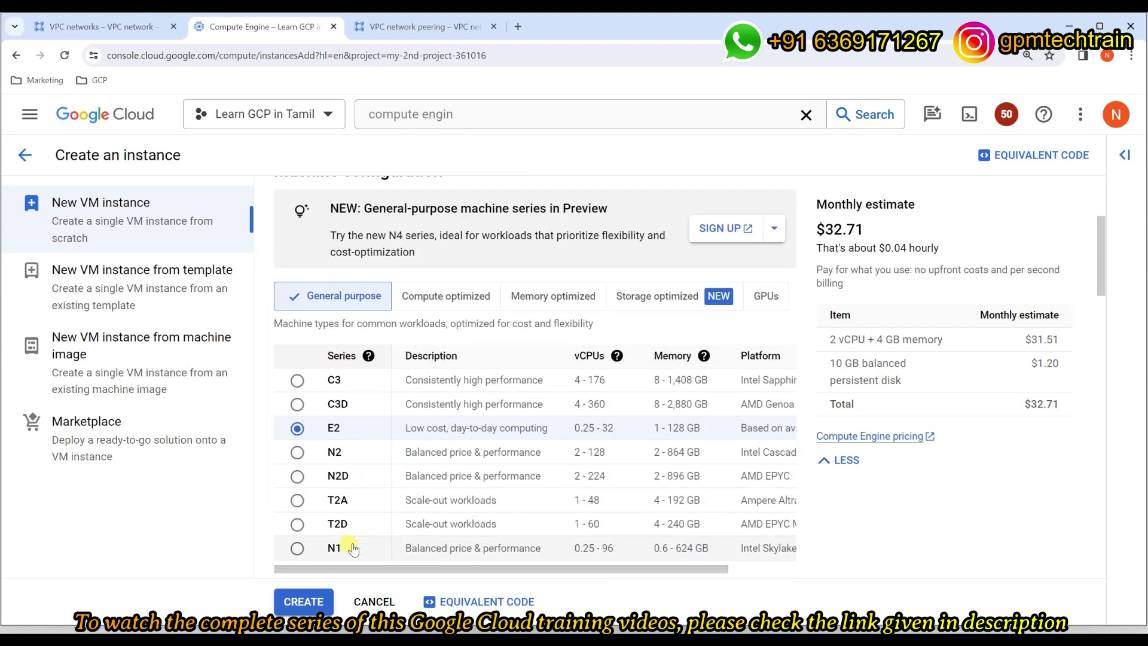
{"action": "scroll", "coordinate": [335, 541], "scroll_direction": "down", "scroll_amount": 3}
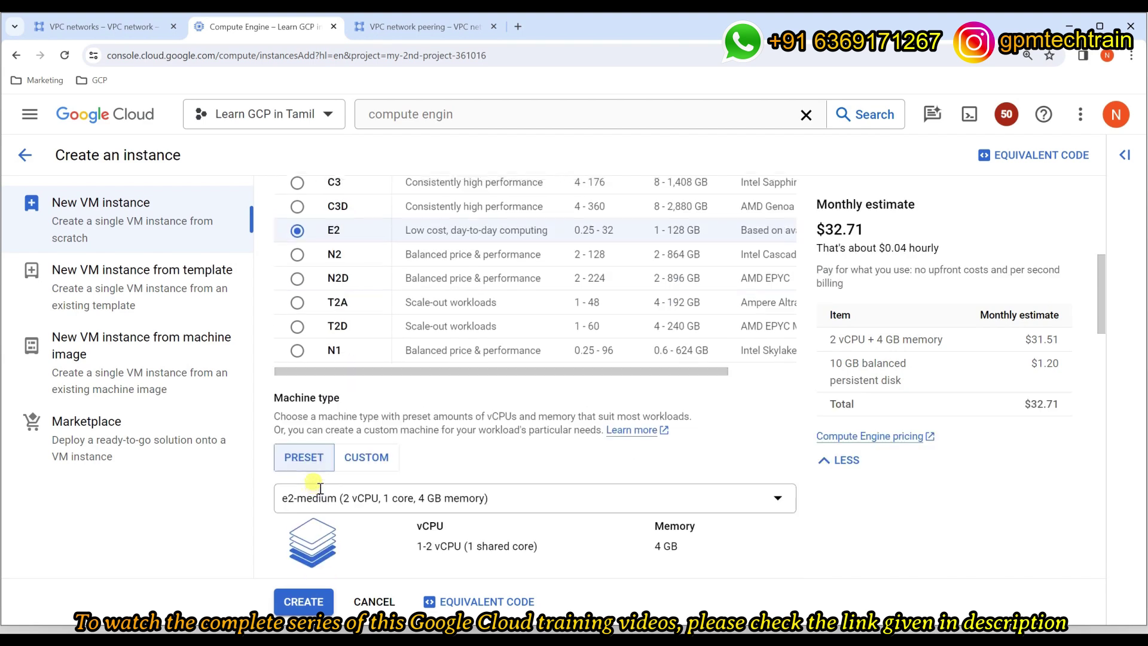
{"action": "left_click", "coordinate": [365, 497]}
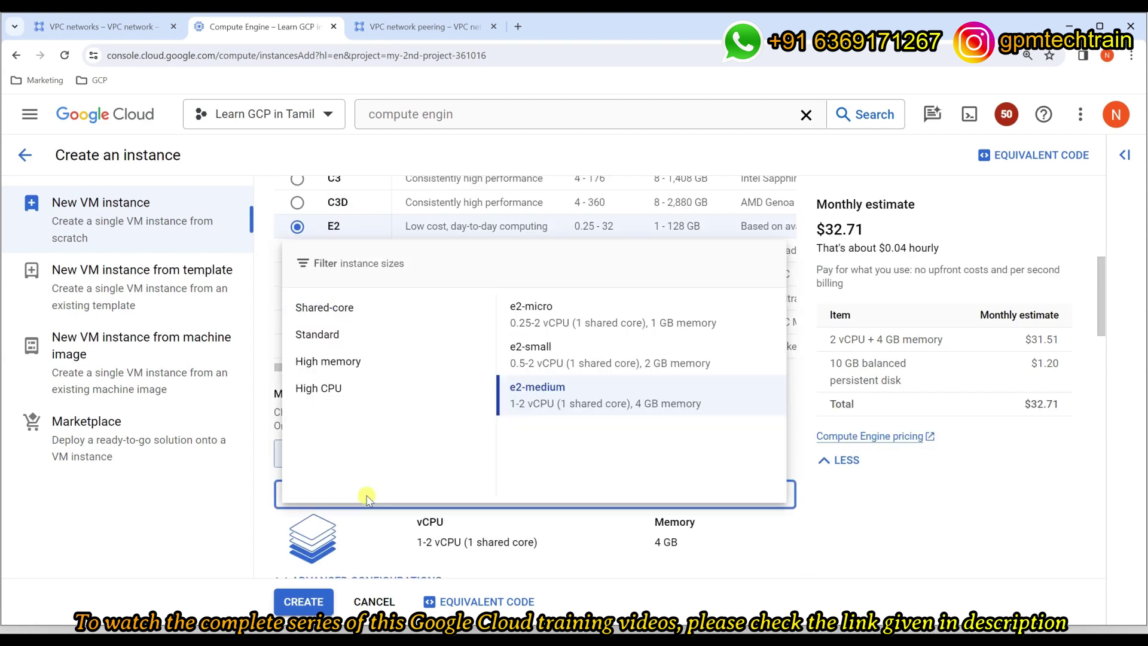
{"action": "left_click", "coordinate": [628, 328]}
{"action": "scroll", "coordinate": [741, 504], "scroll_direction": "down", "scroll_amount": 10}
{"action": "scroll", "coordinate": [732, 504], "scroll_direction": "down", "scroll_amount": 10}
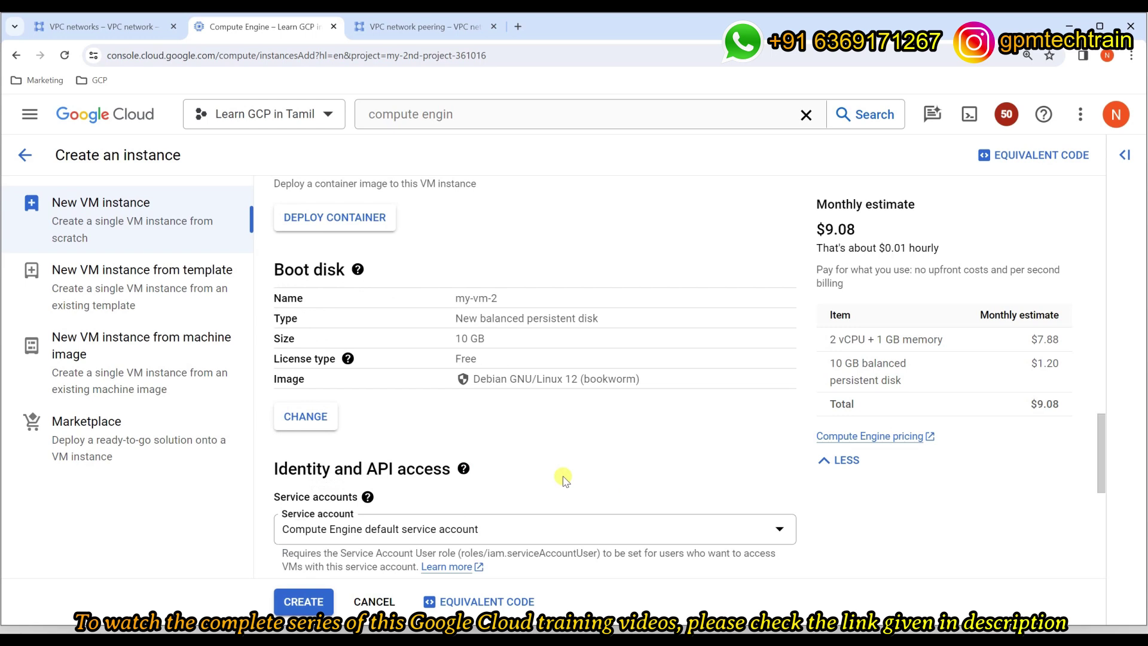
{"action": "left_click", "coordinate": [303, 602]}
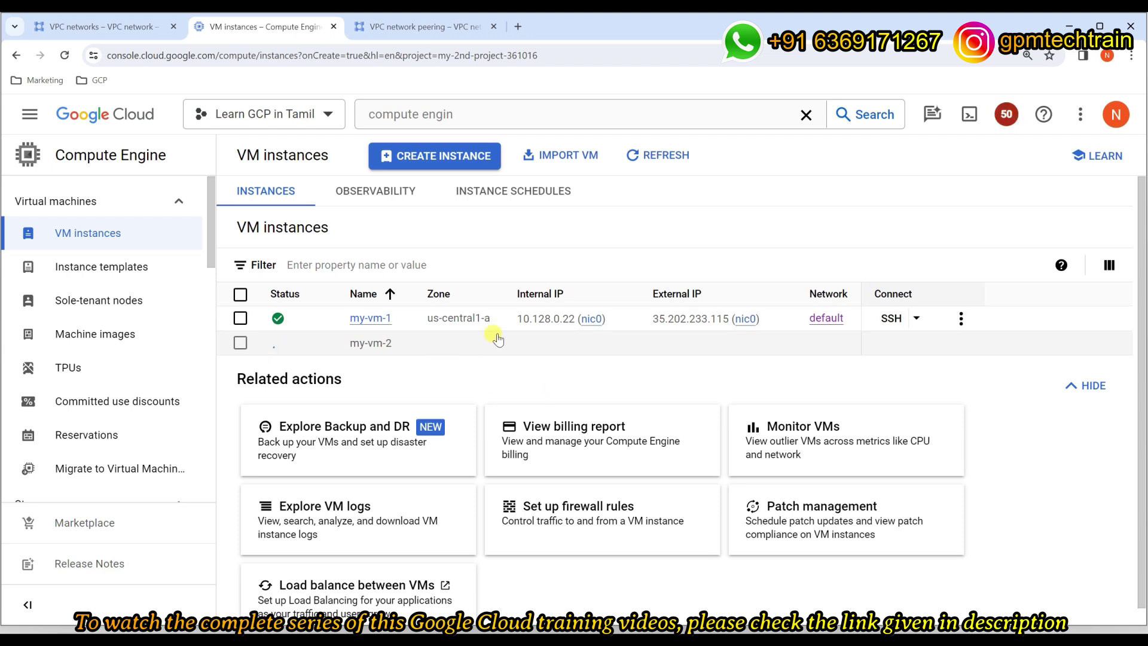
- Start a third new VM instance and name it my-vm-3
{"action": "left_click", "coordinate": [443, 155]}
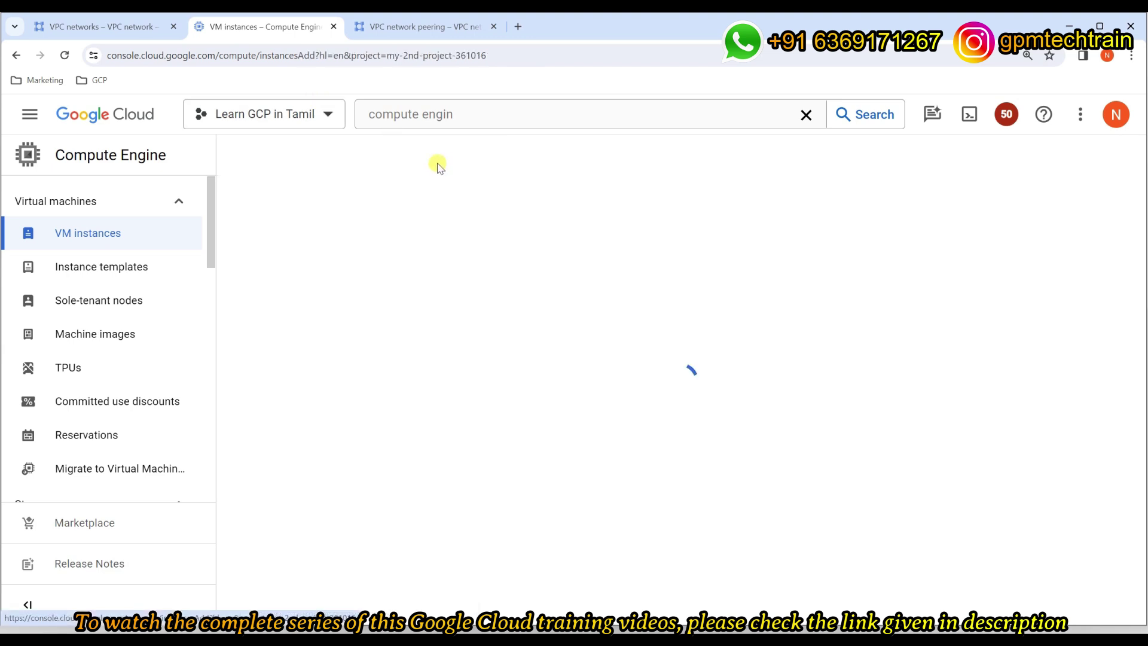
{"action": "left_click_drag", "start_coordinate": [430, 213], "coordinate": [278, 207]}
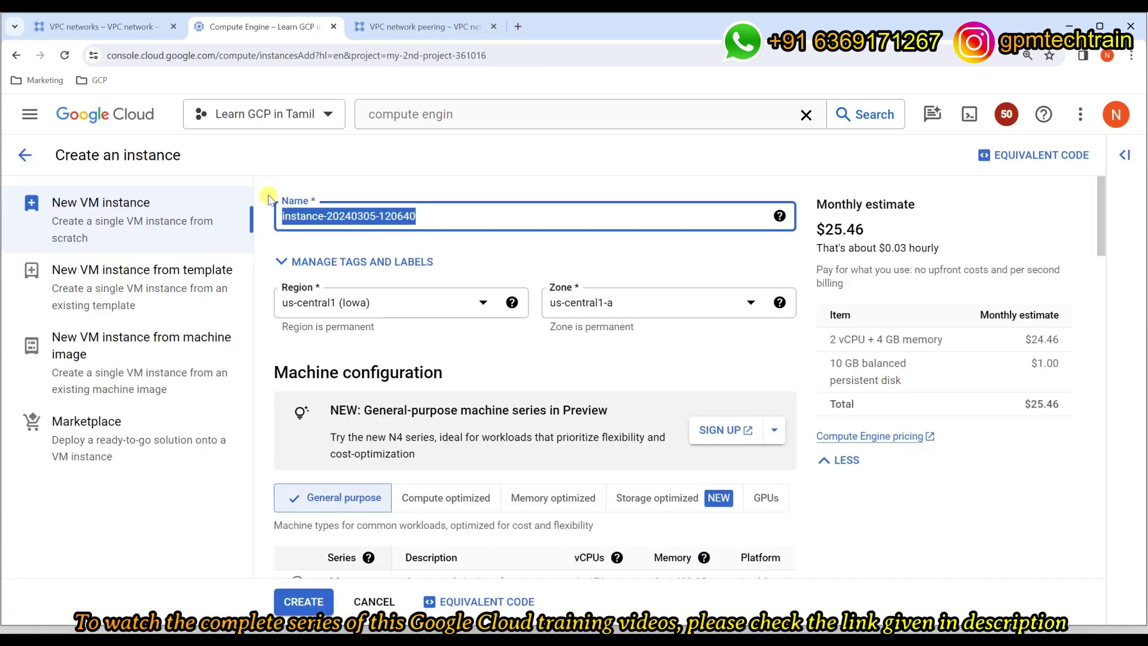
{"action": "key", "text": "BackSpace"}
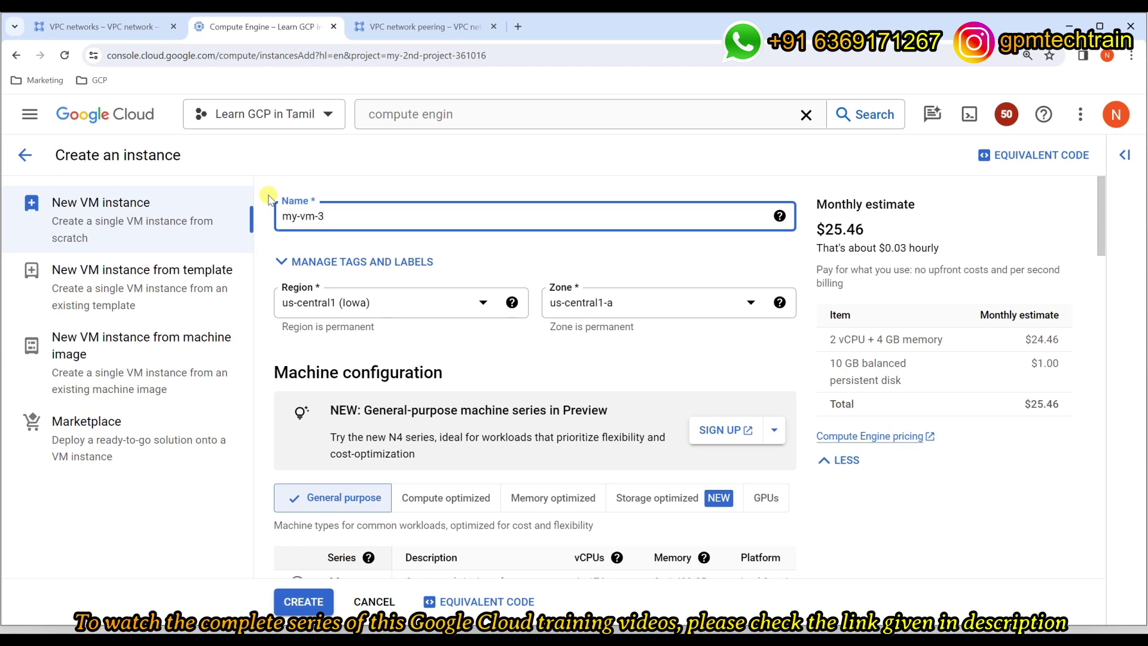
- Set the region of my-vm-3 to asia-south1 (Mumbai)
{"action": "left_click", "coordinate": [388, 303]}
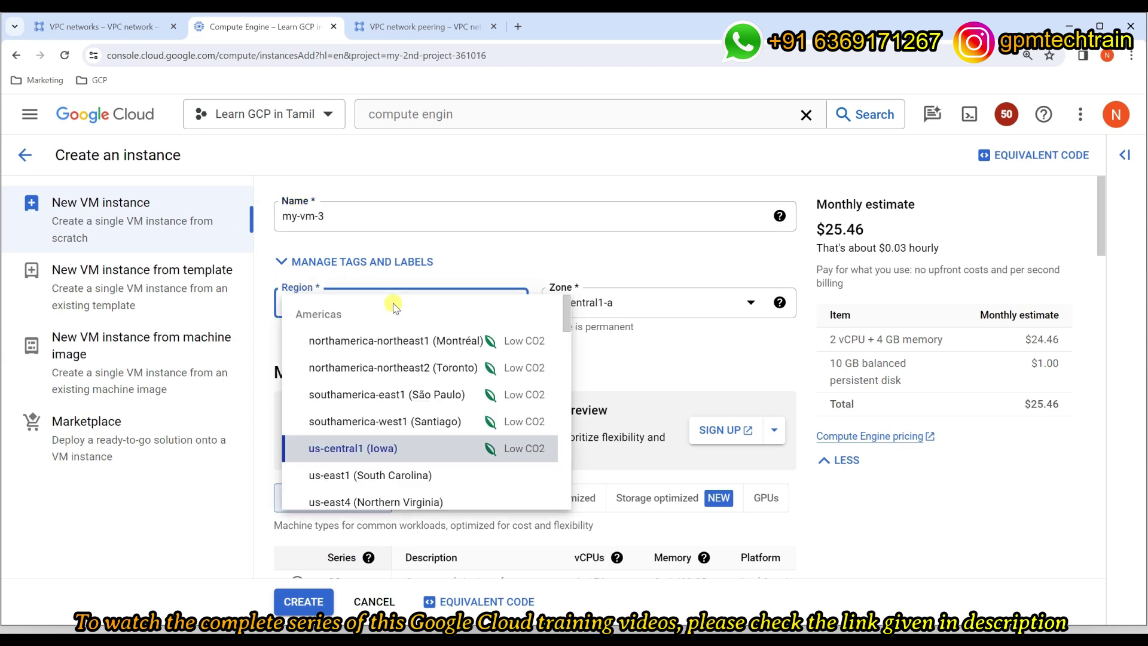
{"action": "scroll", "coordinate": [435, 383], "scroll_direction": "down", "scroll_amount": 15}
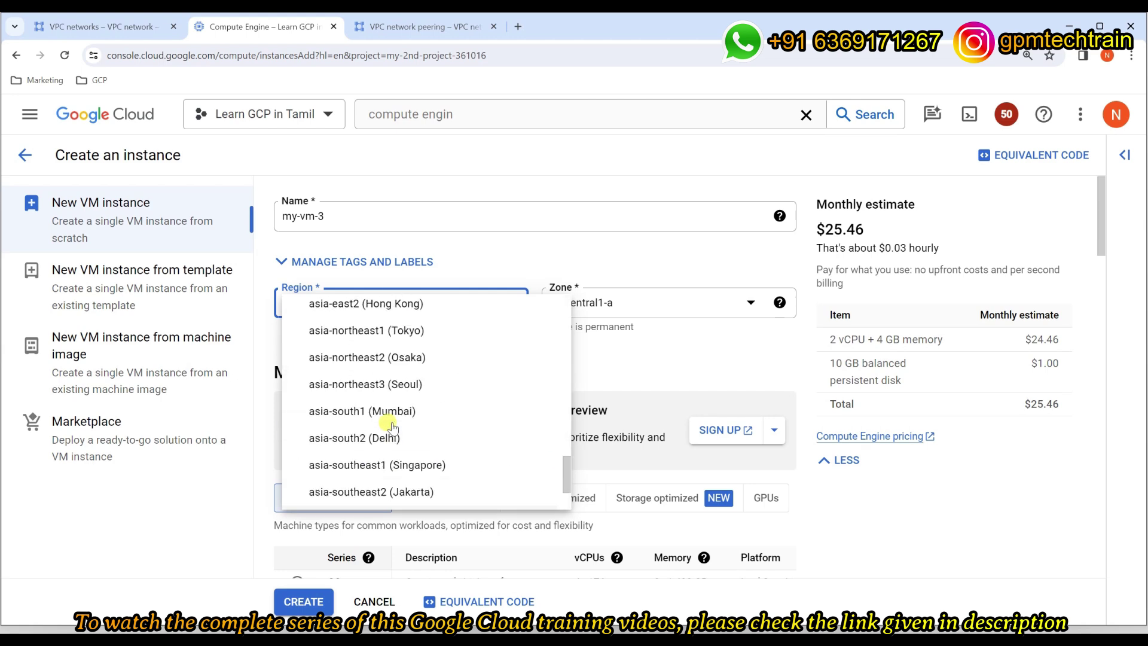
{"action": "scroll", "coordinate": [391, 426], "scroll_direction": "up", "scroll_amount": 8}
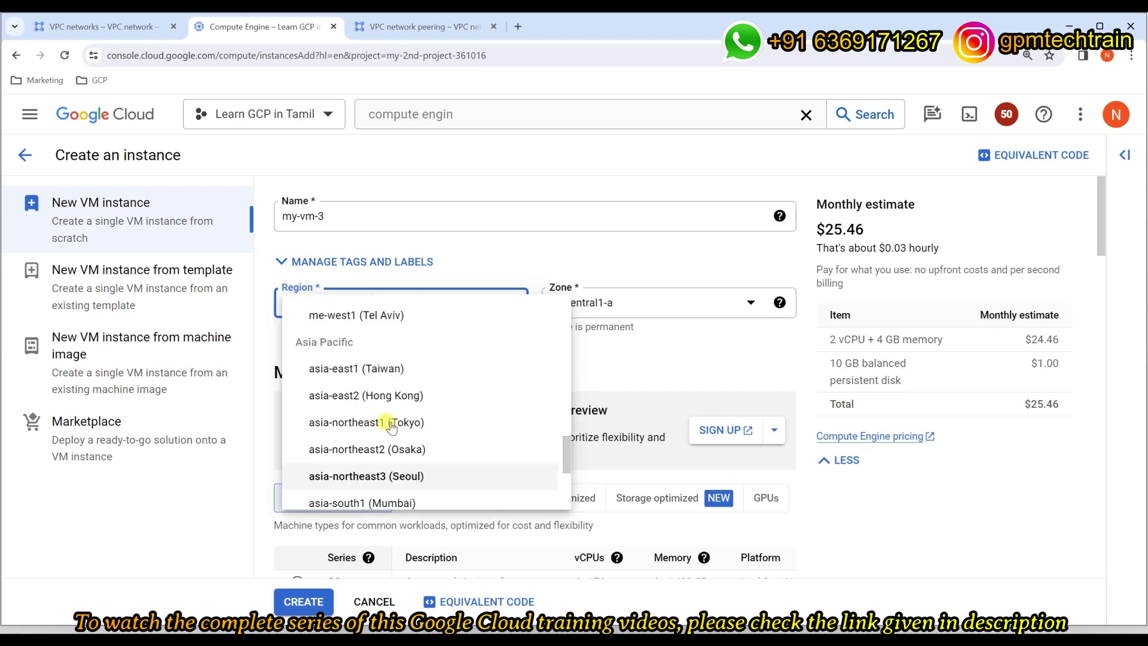
{"action": "left_click", "coordinate": [333, 437]}
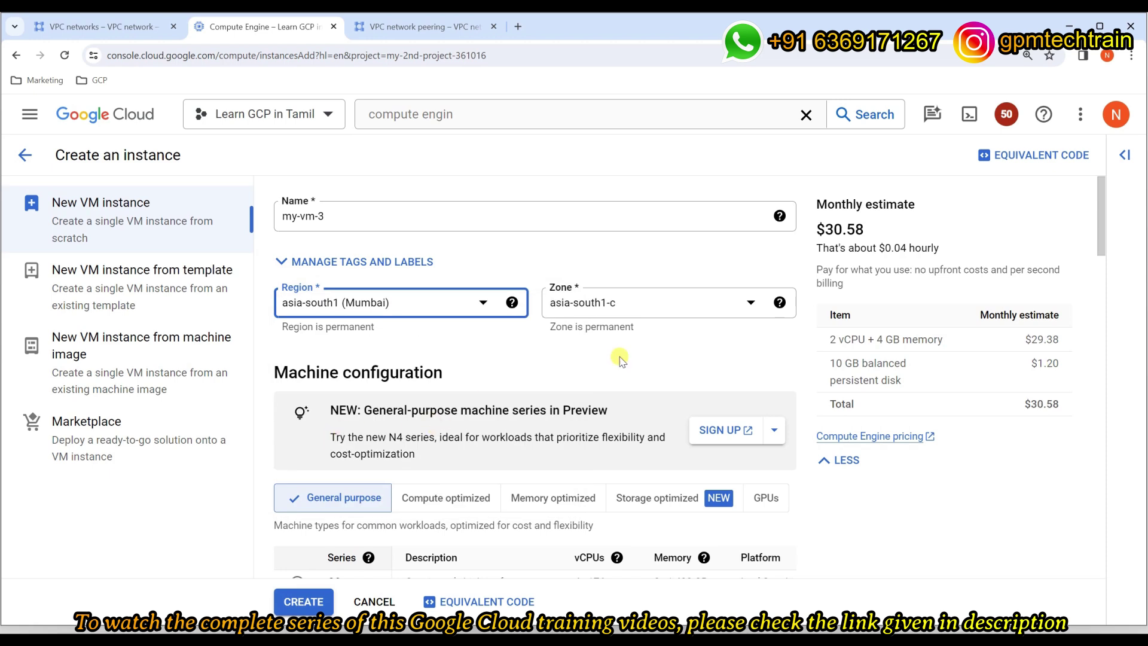
- Set the machine type of my-vm-3 to the shared-core e2-micro
{"action": "scroll", "coordinate": [514, 336], "scroll_direction": "down", "scroll_amount": 7}
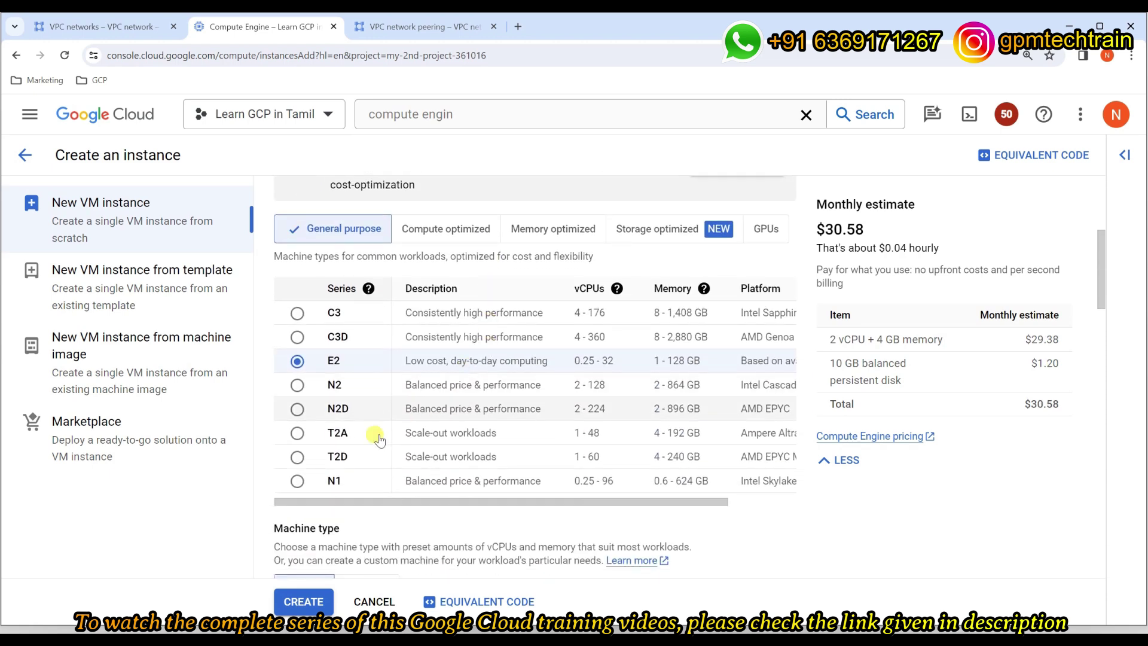
{"action": "scroll", "coordinate": [361, 465], "scroll_direction": "down", "scroll_amount": 1}
{"action": "left_click", "coordinate": [379, 428]}
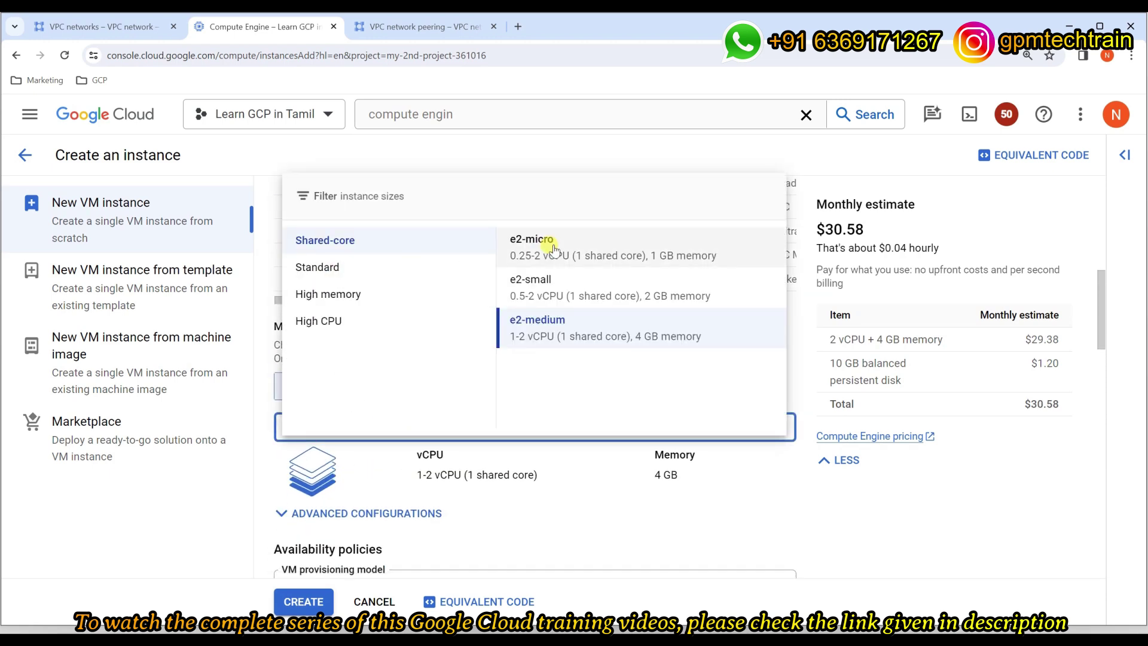
{"action": "left_click", "coordinate": [541, 172]}
{"action": "scroll", "coordinate": [487, 445], "scroll_direction": "down", "scroll_amount": 5}
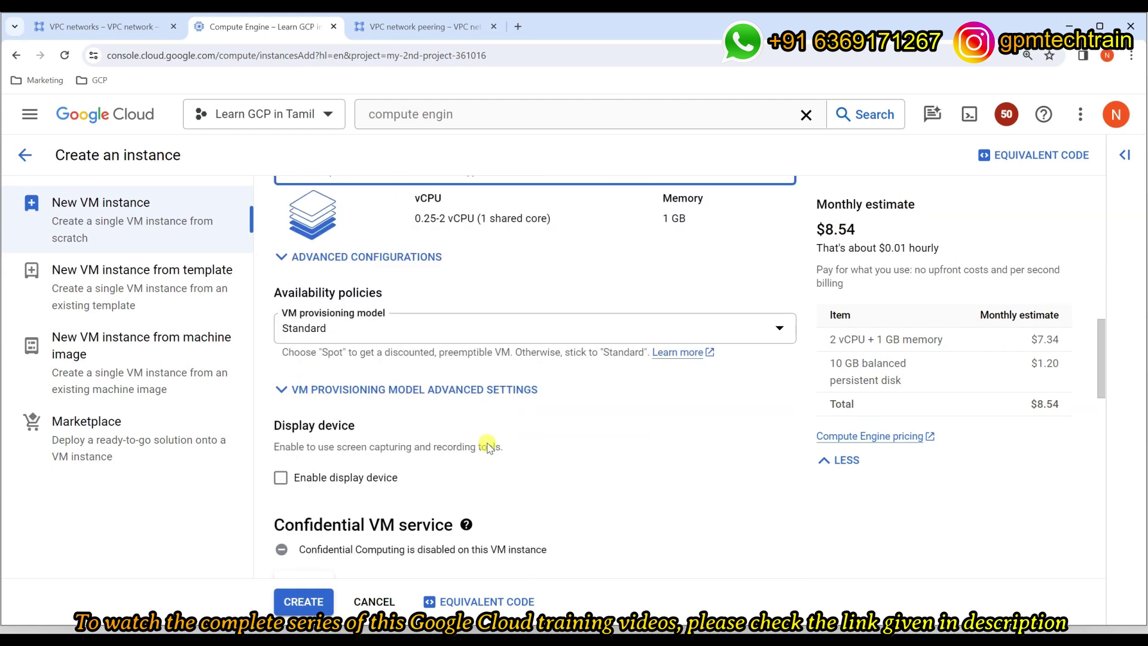
{"action": "scroll", "coordinate": [487, 445], "scroll_direction": "down", "scroll_amount": 15}
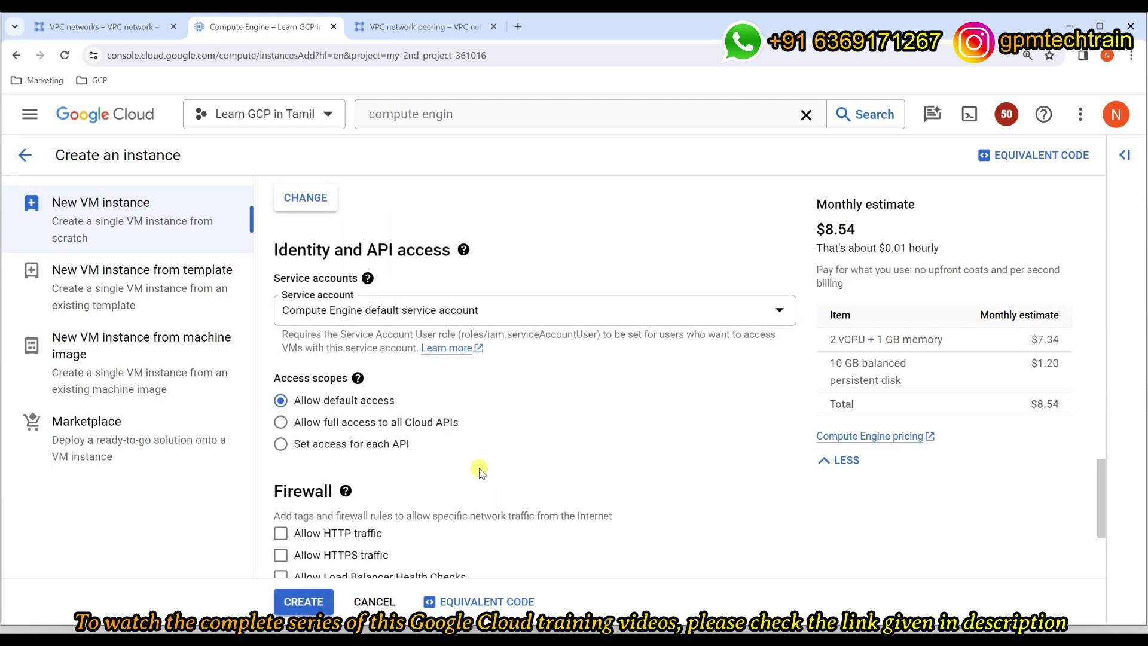
- In the advanced networking options of my-vm-3, set the network interface's network to vpc-custom-1
{"action": "left_click", "coordinate": [632, 525]}
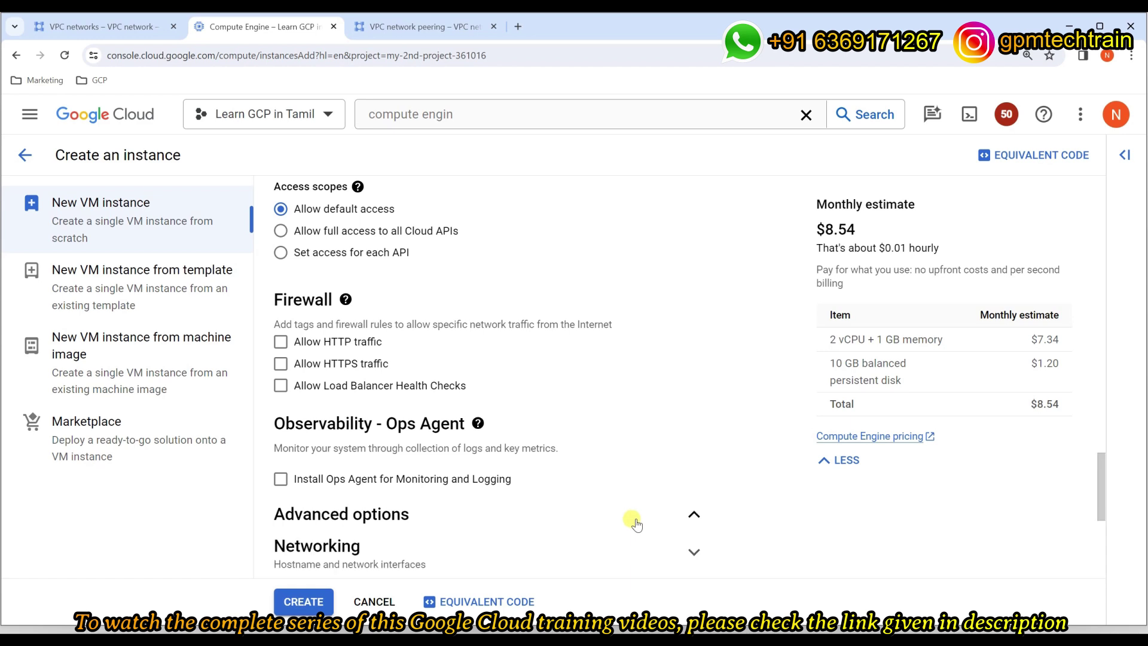
{"action": "scroll", "coordinate": [587, 346], "scroll_direction": "down", "scroll_amount": 4}
{"action": "left_click", "coordinate": [497, 276]}
{"action": "scroll", "coordinate": [600, 362], "scroll_direction": "down", "scroll_amount": 4}
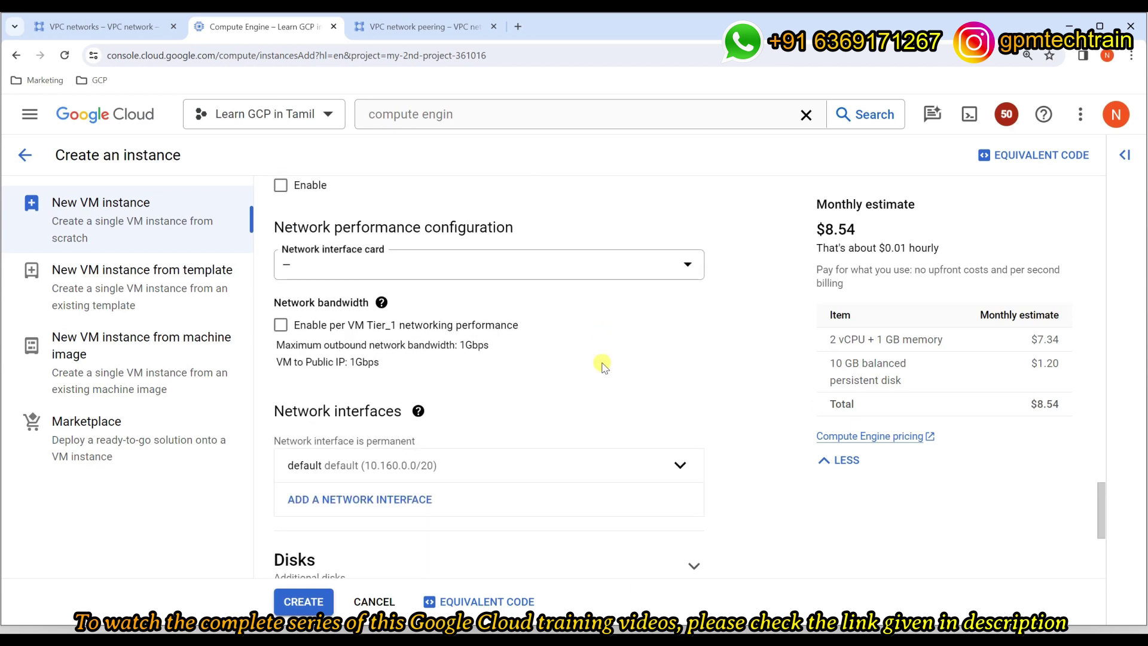
{"action": "scroll", "coordinate": [484, 401], "scroll_direction": "down", "scroll_amount": 1}
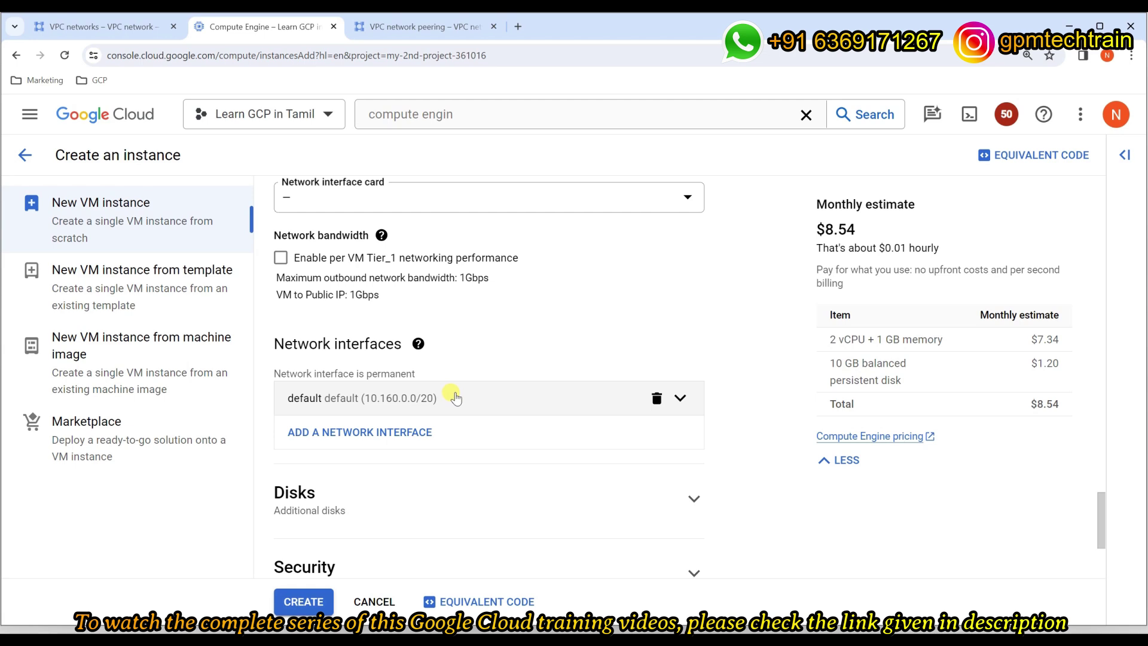
{"action": "left_click", "coordinate": [553, 405]}
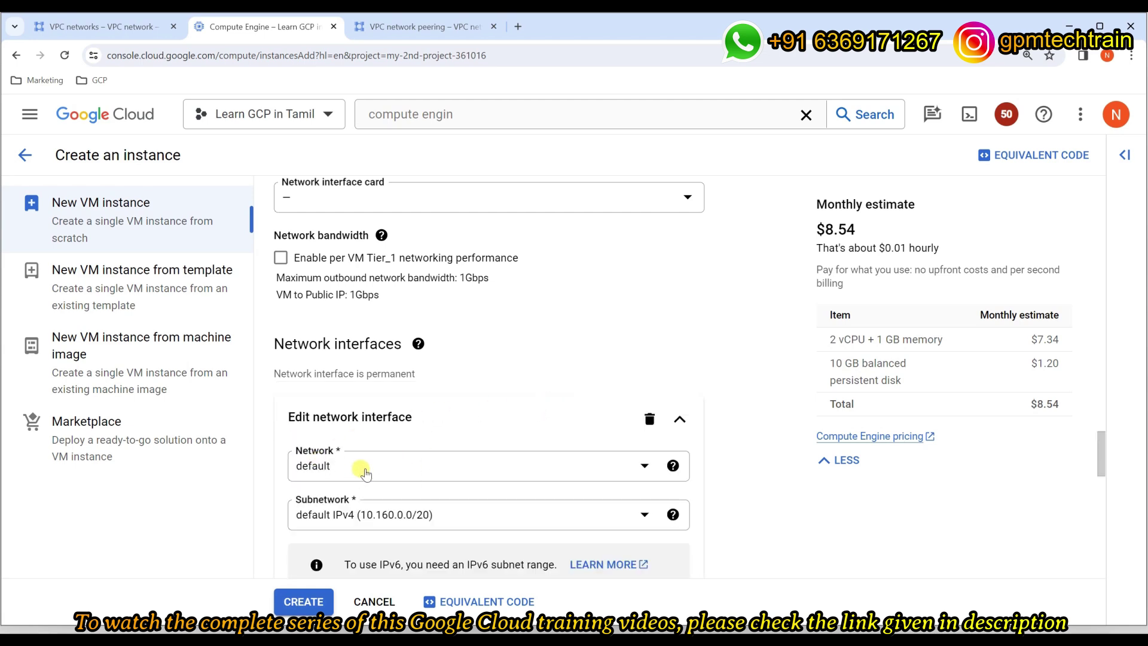
{"action": "left_click", "coordinate": [399, 465]}
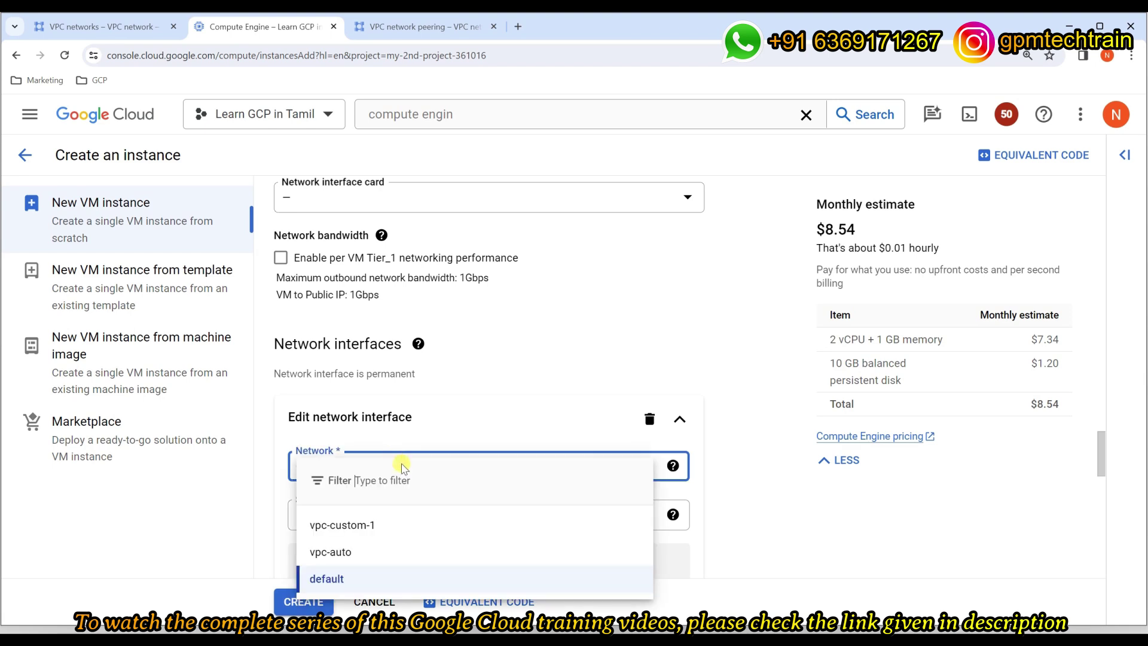
{"action": "left_click", "coordinate": [389, 526]}
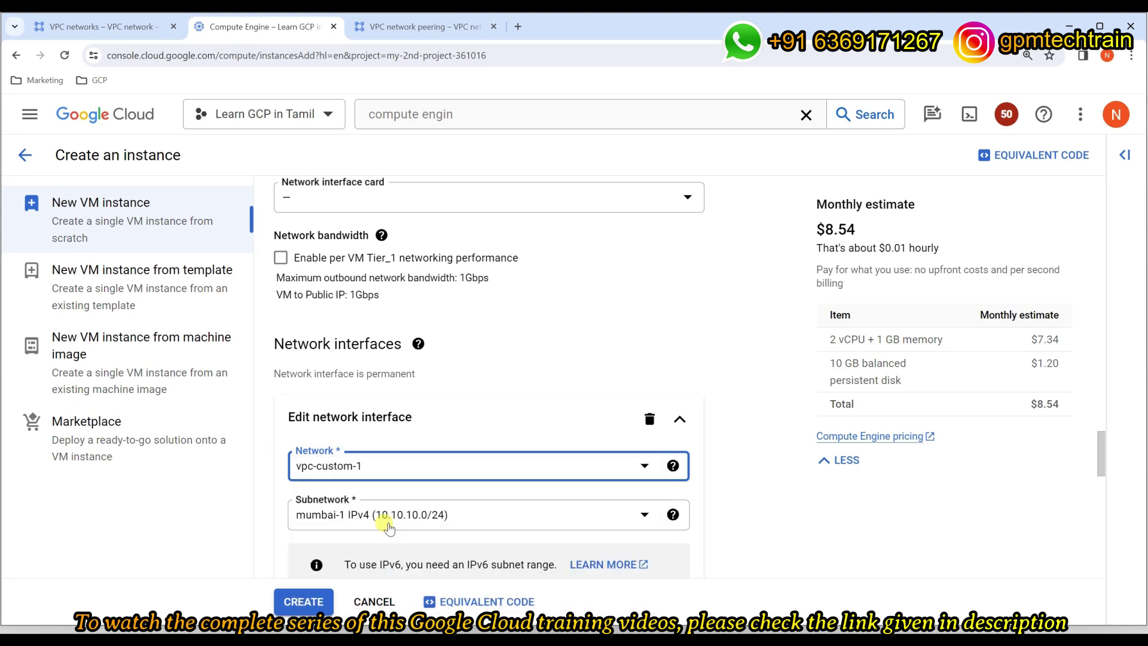
- Choose the mumbai-1 subnetwork (10.10.10.0/24) for my-vm-3 and create the instance
{"action": "left_click", "coordinate": [401, 519]}
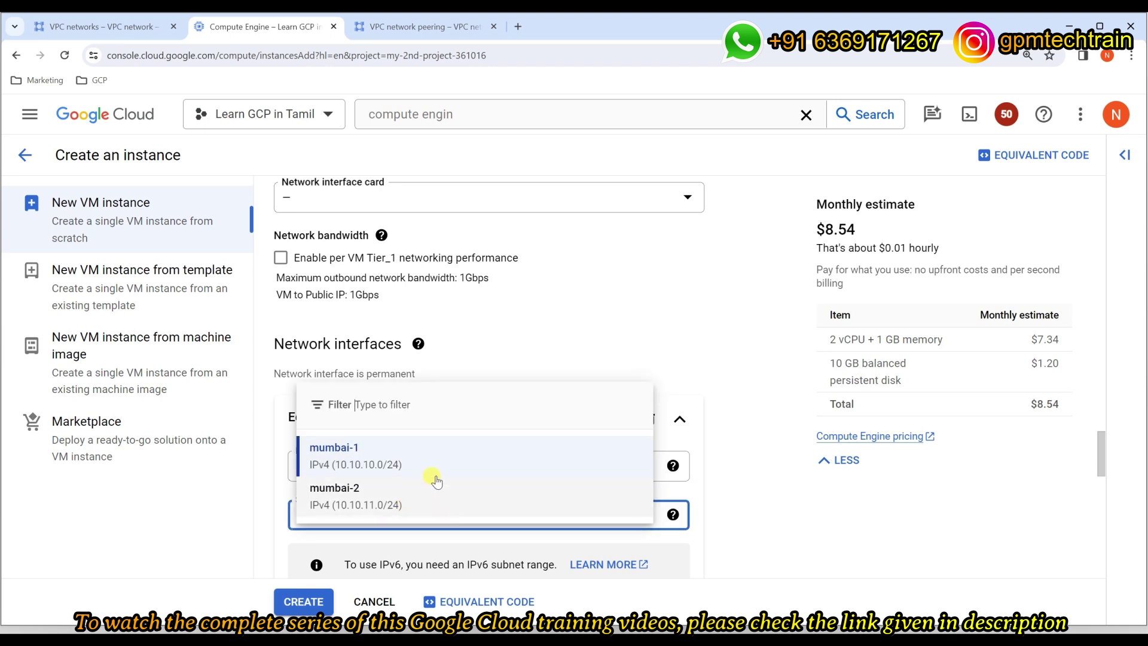
{"action": "left_click", "coordinate": [418, 462]}
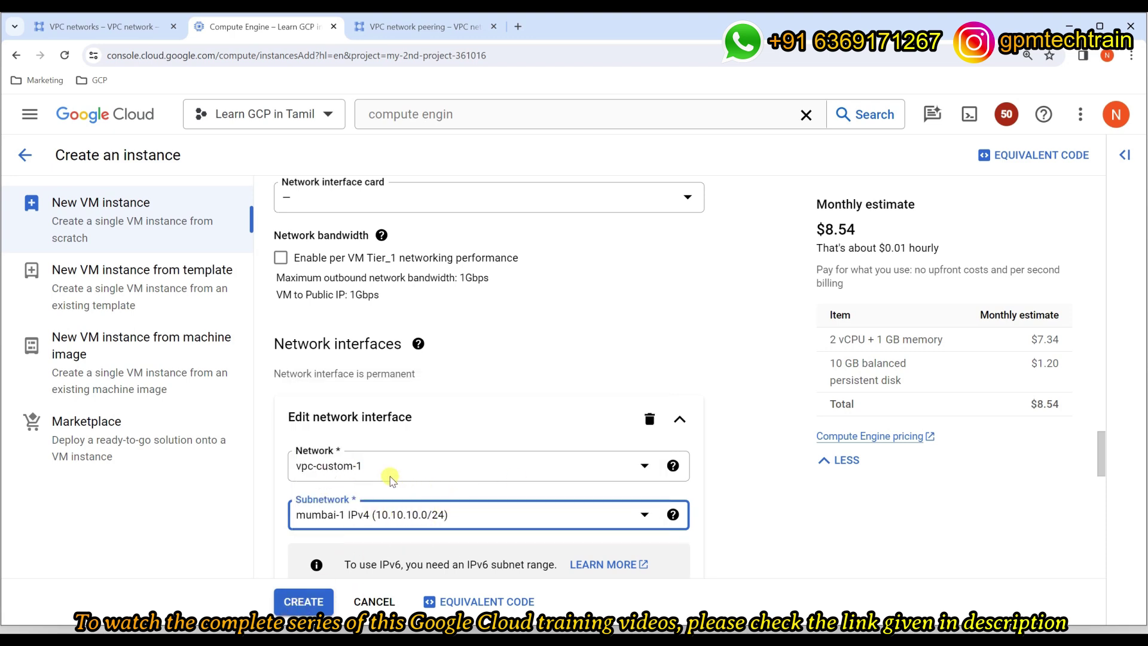
{"action": "left_click", "coordinate": [297, 602]}
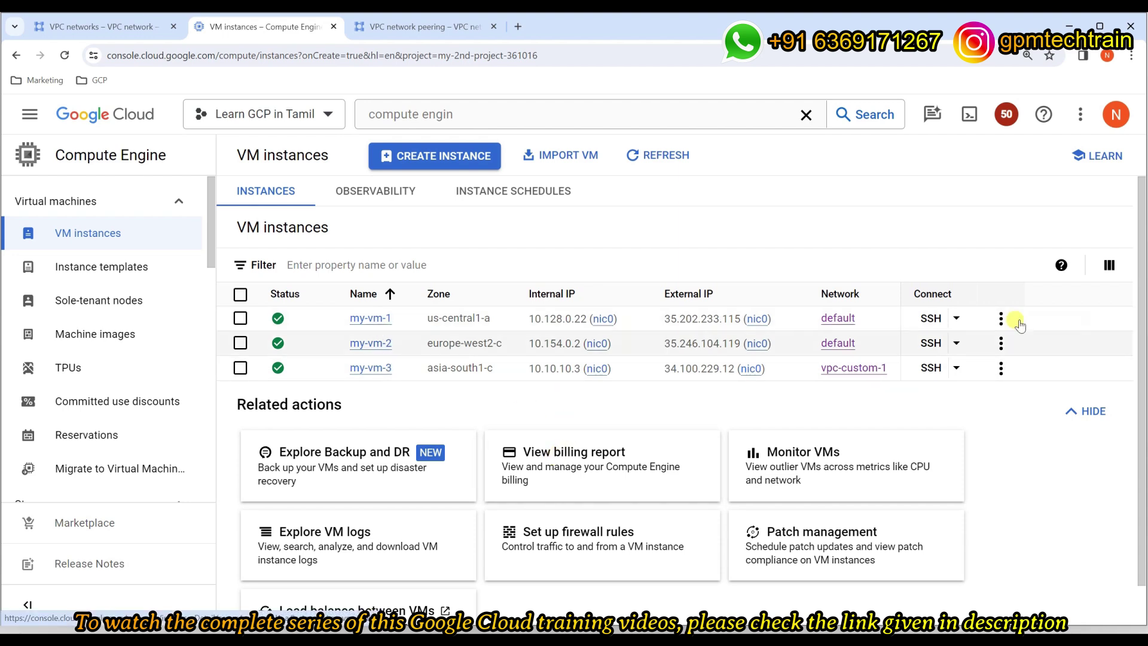
- Open SSH-in-browser sessions to my-vm-1 and my-vm-2 and authorize both connections
{"action": "left_click", "coordinate": [925, 320]}
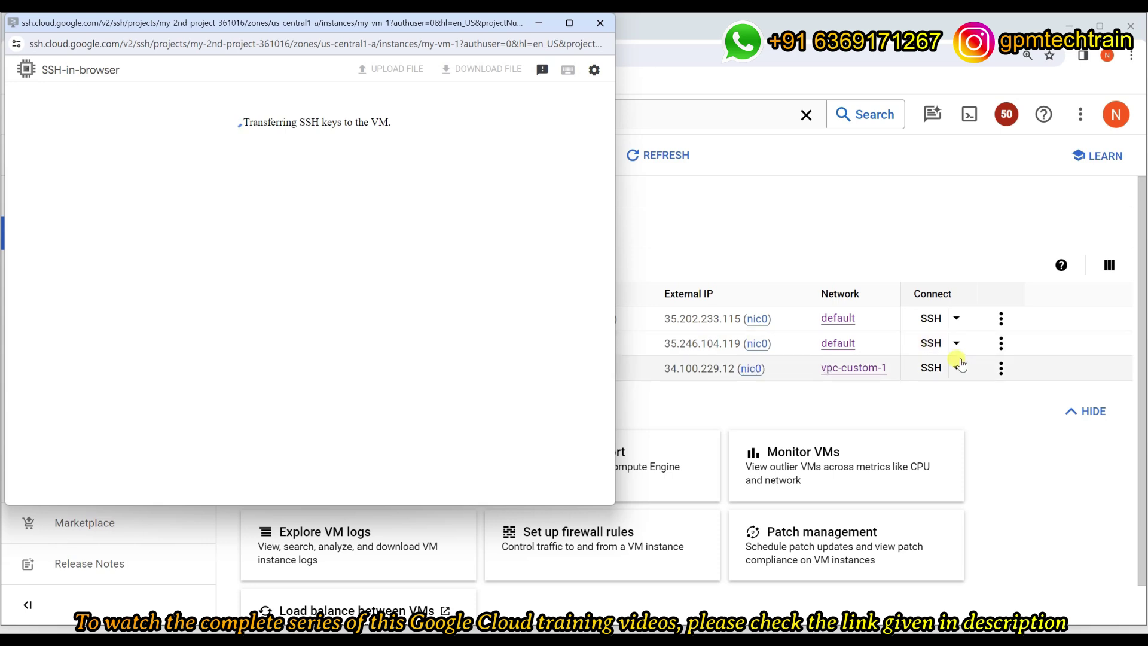
{"action": "left_click", "coordinate": [930, 343]}
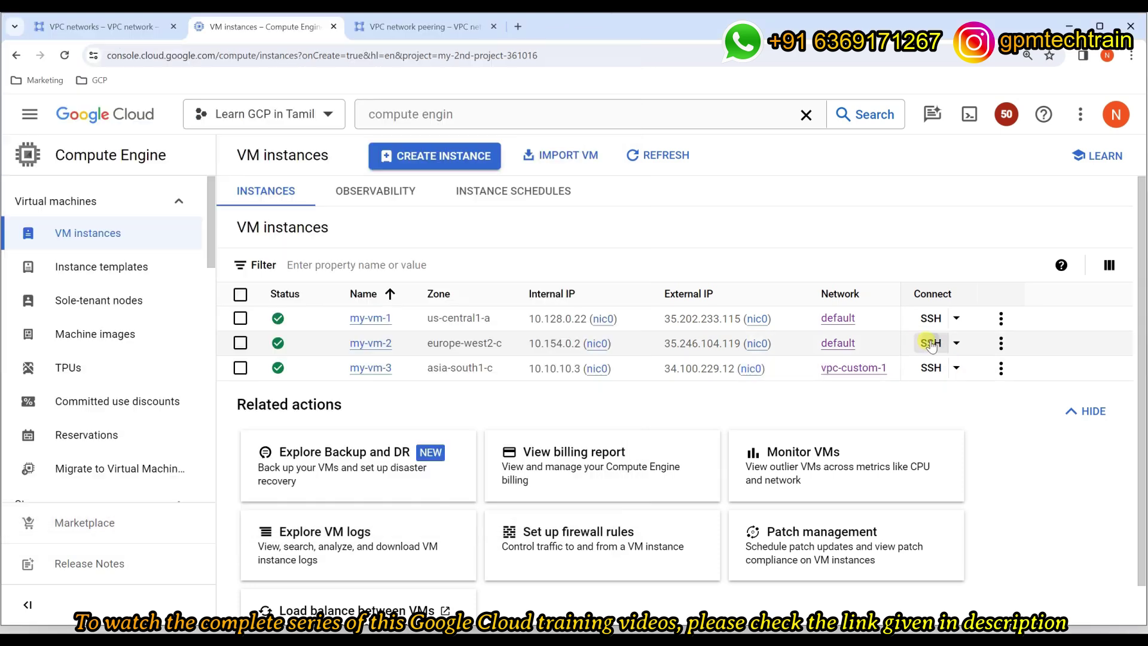
{"action": "left_click_drag", "start_coordinate": [393, 27], "coordinate": [870, 72]}
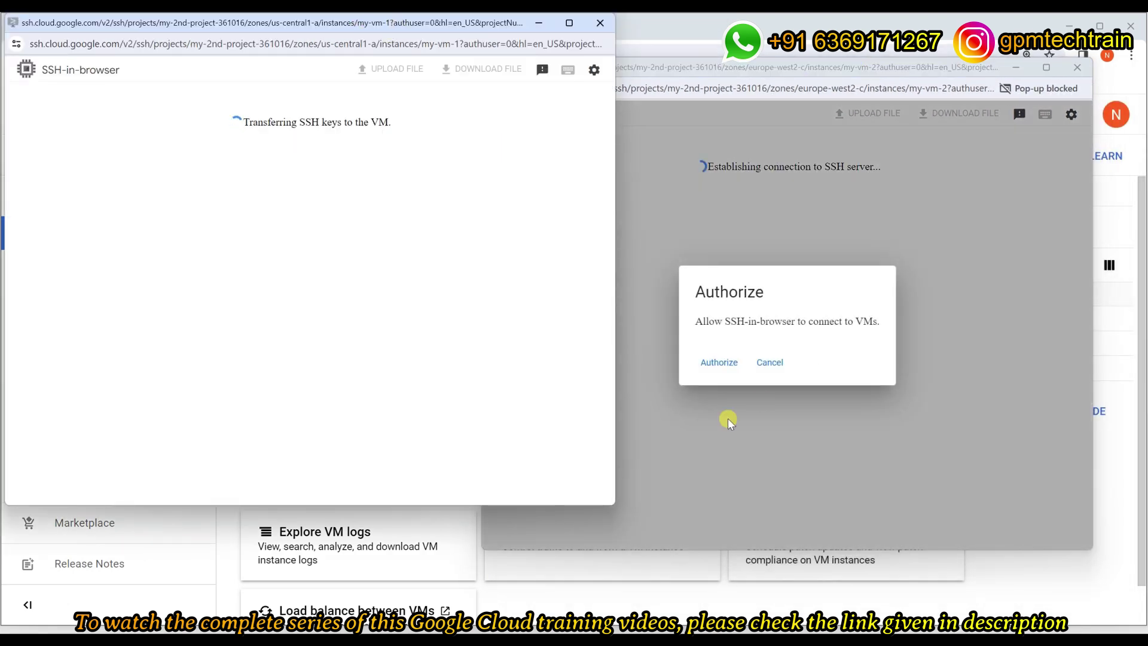
{"action": "left_click", "coordinate": [708, 365]}
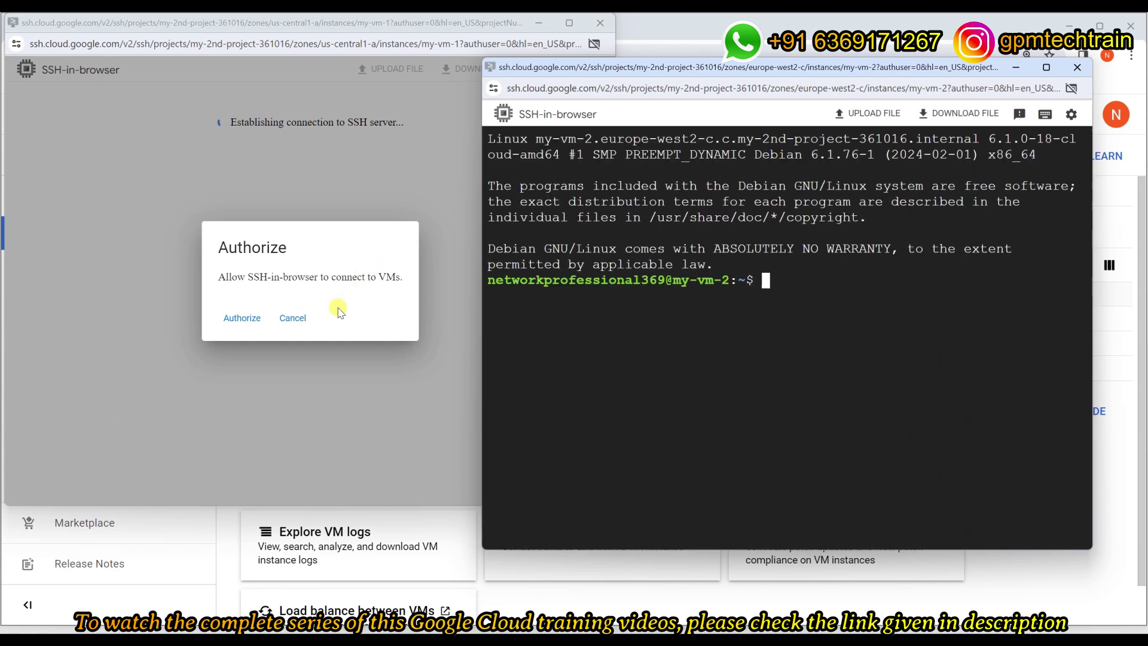
{"action": "left_click", "coordinate": [239, 320]}
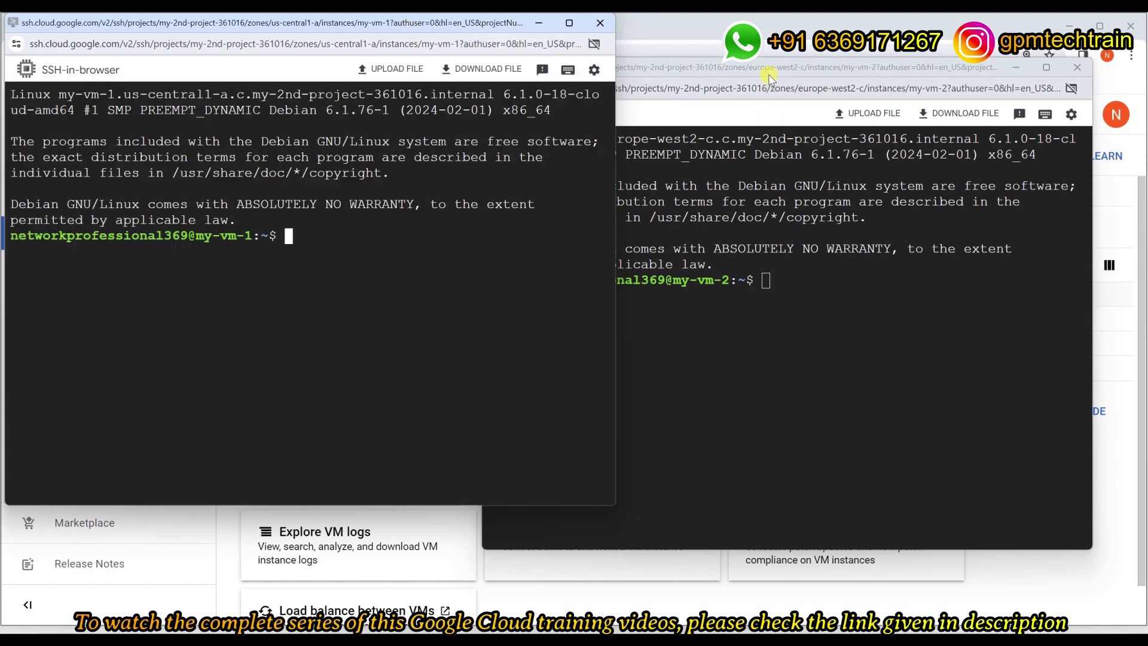
- Arrange the my-vm-1 and my-vm-2 SSH windows side by side, with my-vm-1 first
{"action": "left_click_drag", "start_coordinate": [776, 69], "coordinate": [854, 64]}
{"action": "left_click_drag", "start_coordinate": [381, 30], "coordinate": [377, 167]}
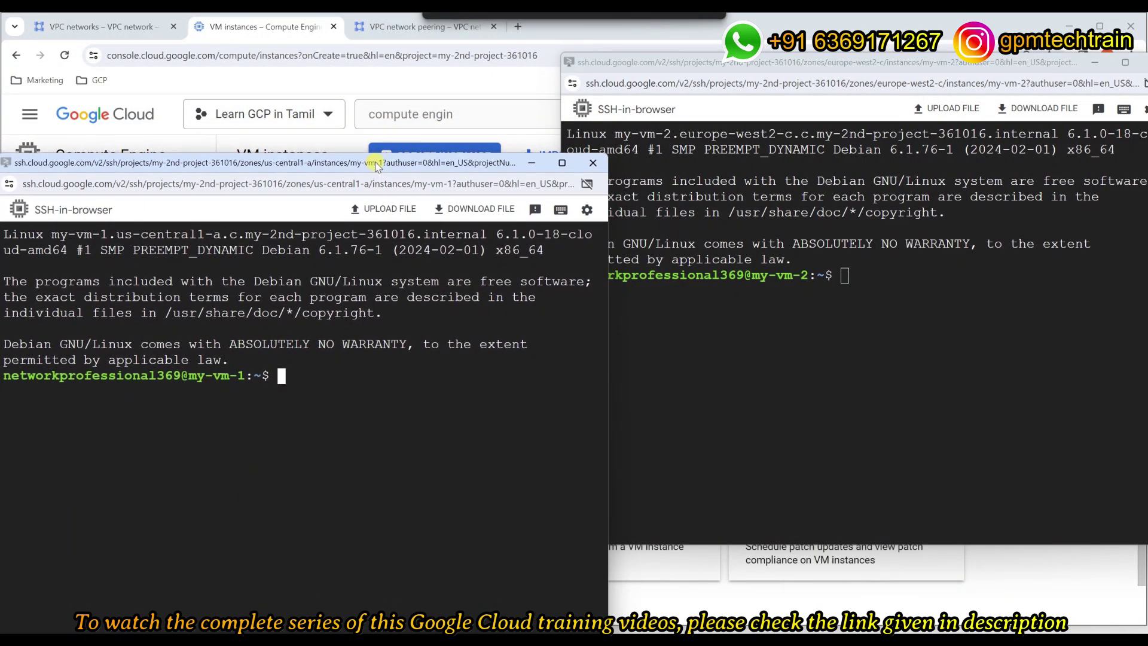
{"action": "left_click", "coordinate": [776, 67]}
{"action": "left_click_drag", "start_coordinate": [806, 150], "coordinate": [794, 165]}
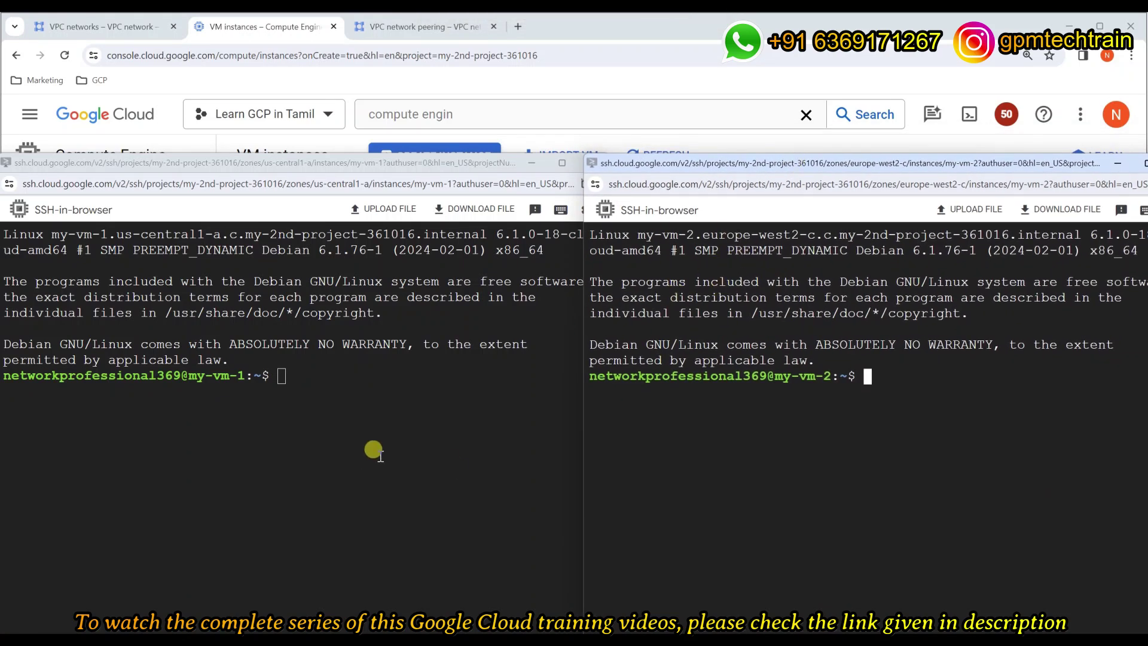
- Run ip address in both the my-vm-1 and my-vm-2 terminals, keeping the two windows aligned
{"action": "left_click", "coordinate": [342, 416]}
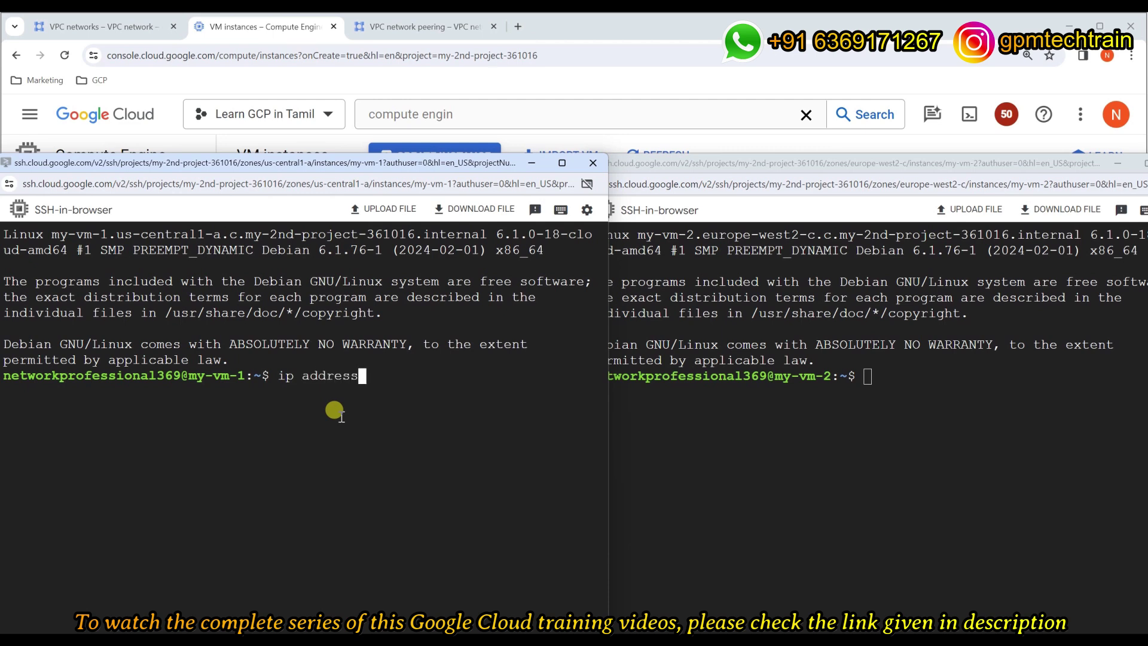
{"action": "key", "text": "Return"}
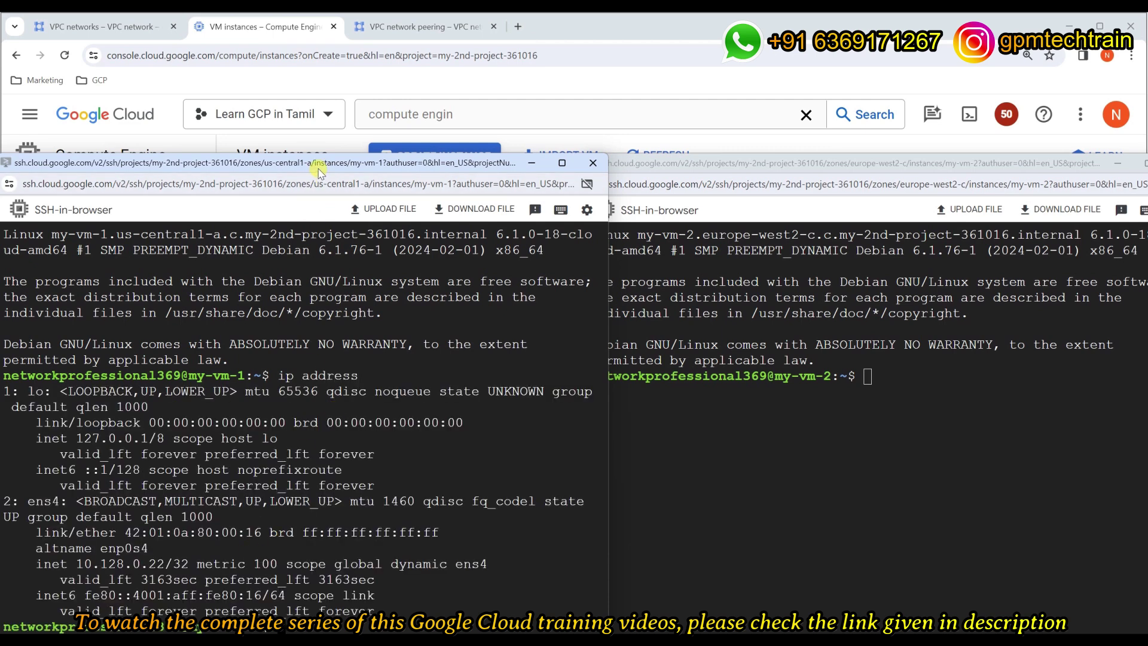
{"action": "left_click_drag", "start_coordinate": [319, 171], "coordinate": [311, 124]}
{"action": "left_click_drag", "start_coordinate": [770, 170], "coordinate": [789, 125]}
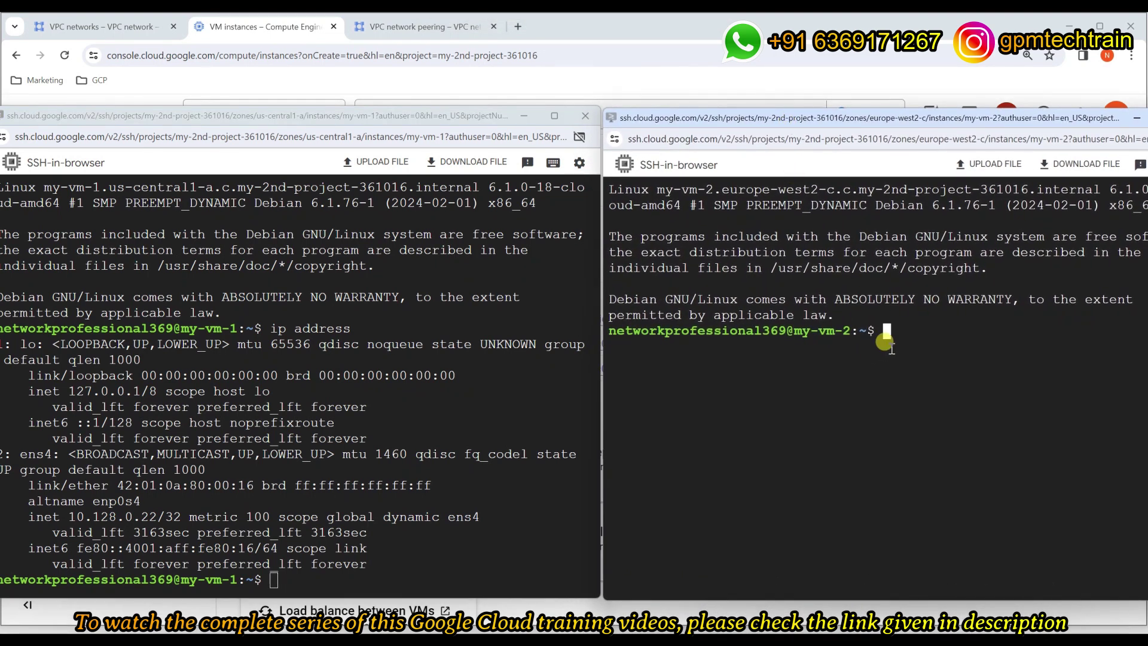
{"action": "type", "text": "ip address"}
{"action": "key", "text": "Return"}
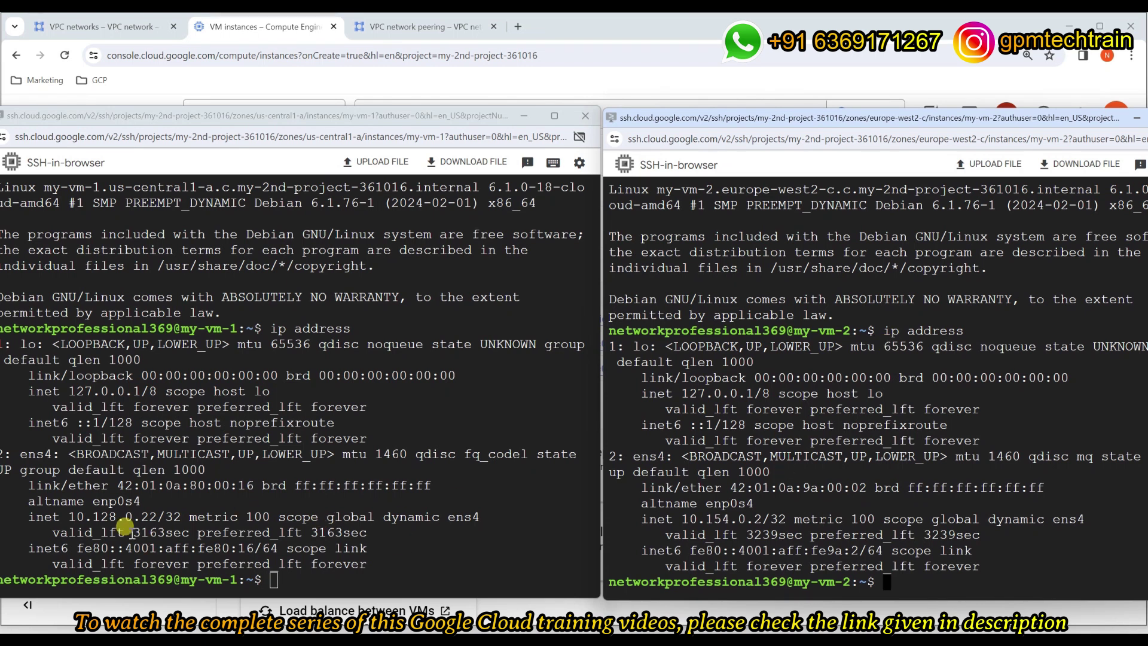
- From my-vm-1, ping the internal IP address of my-vm-2, 10.154.0.2
{"action": "left_click_drag", "start_coordinate": [68, 516], "coordinate": [149, 512]}
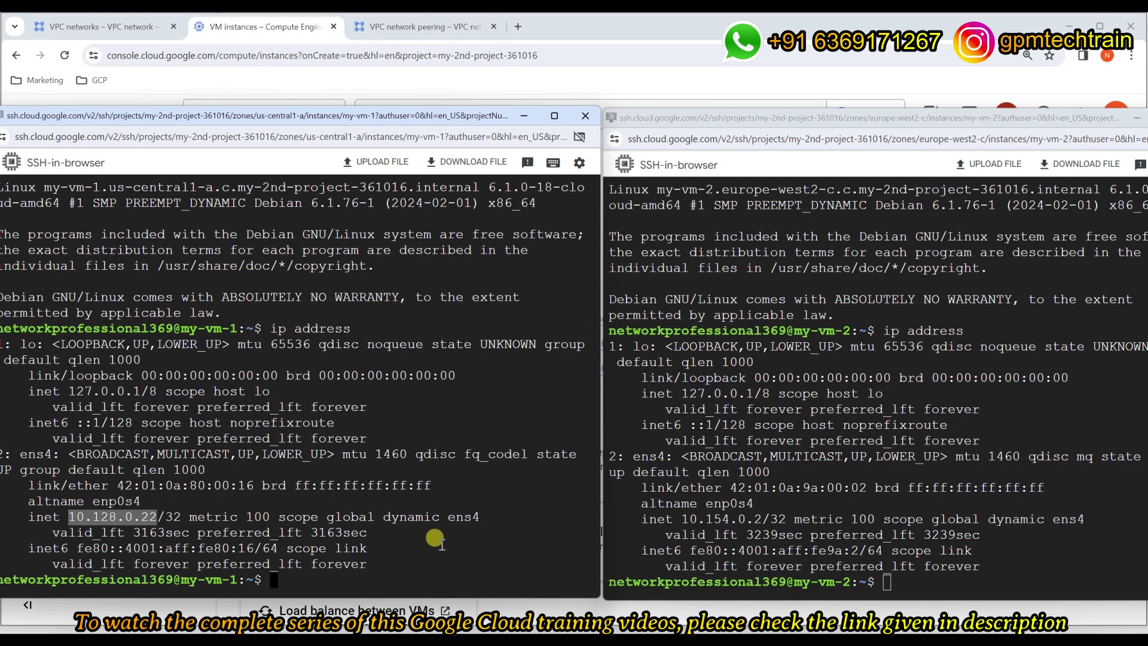
{"action": "left_click", "coordinate": [427, 531]}
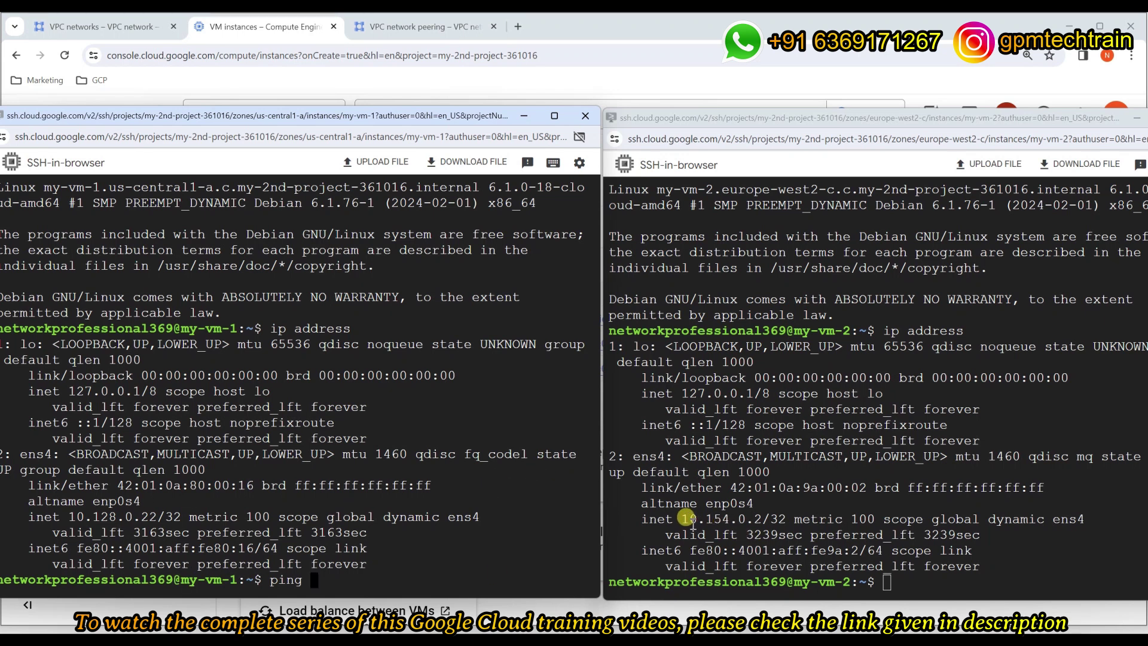
{"action": "left_click_drag", "start_coordinate": [683, 517], "coordinate": [764, 519]}
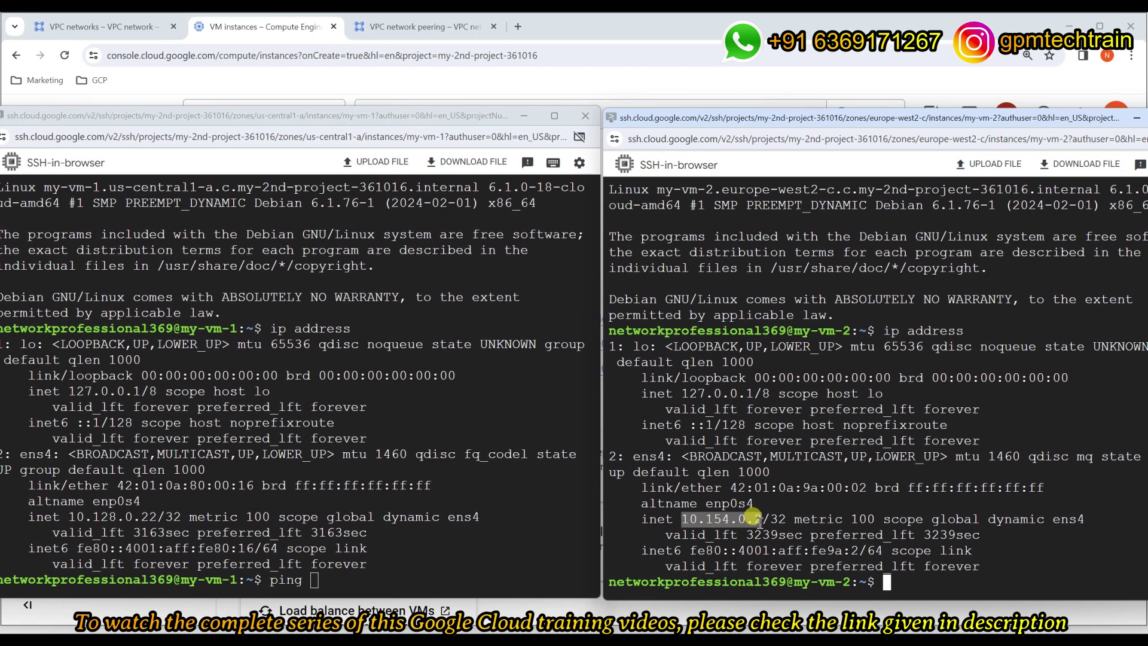
{"action": "right_click", "coordinate": [411, 563]}
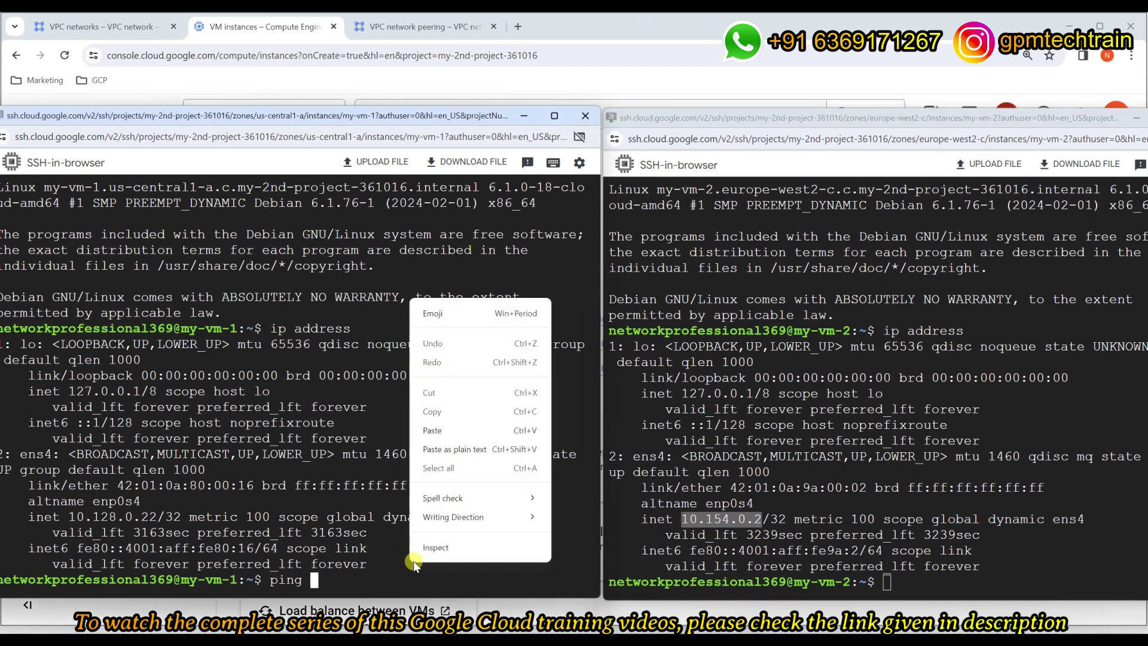
{"action": "left_click", "coordinate": [463, 430]}
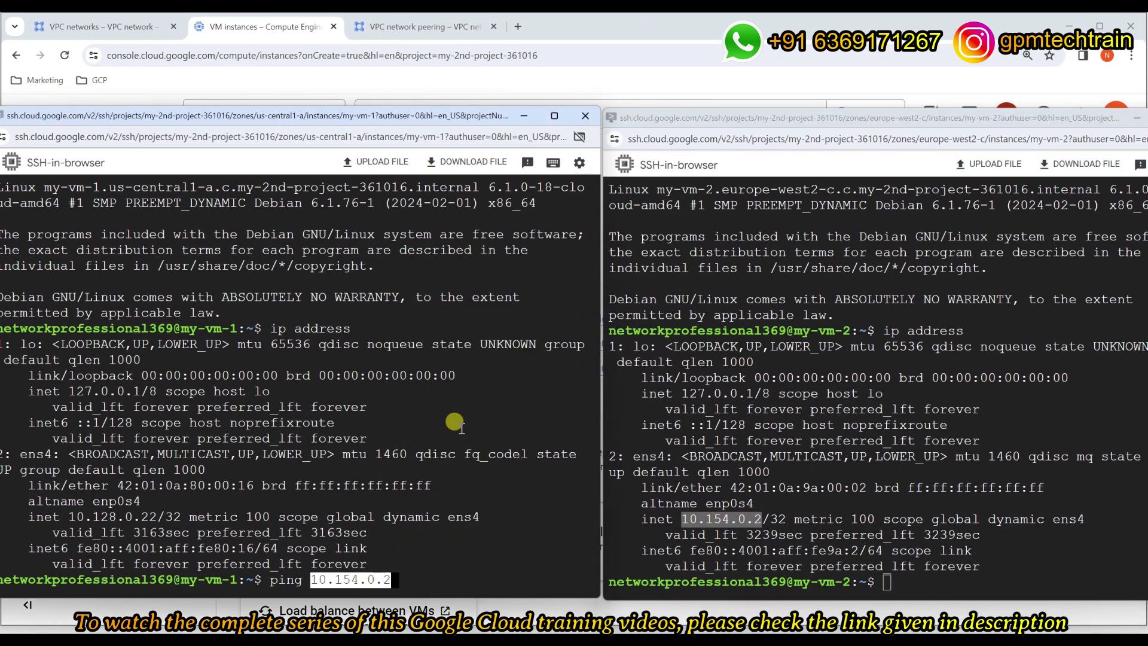
{"action": "key", "text": "Return"}
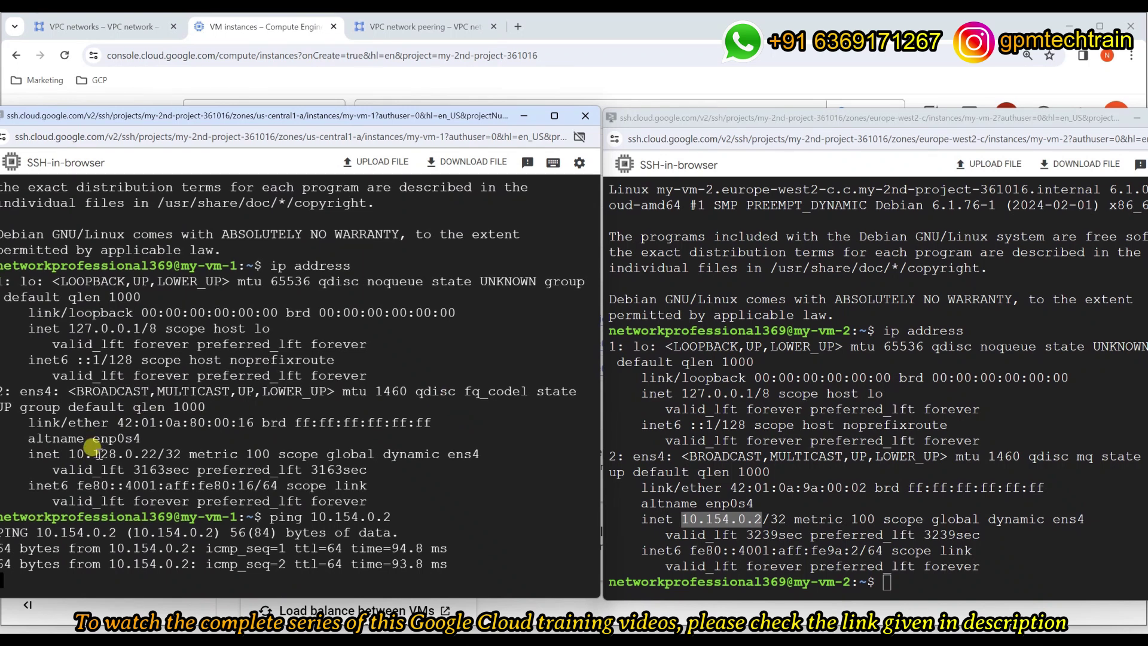
- From my-vm-2, ping the internal IP address of my-vm-1, 10.128.0.22, without the /32 suffix
{"action": "double_click", "coordinate": [96, 454]}
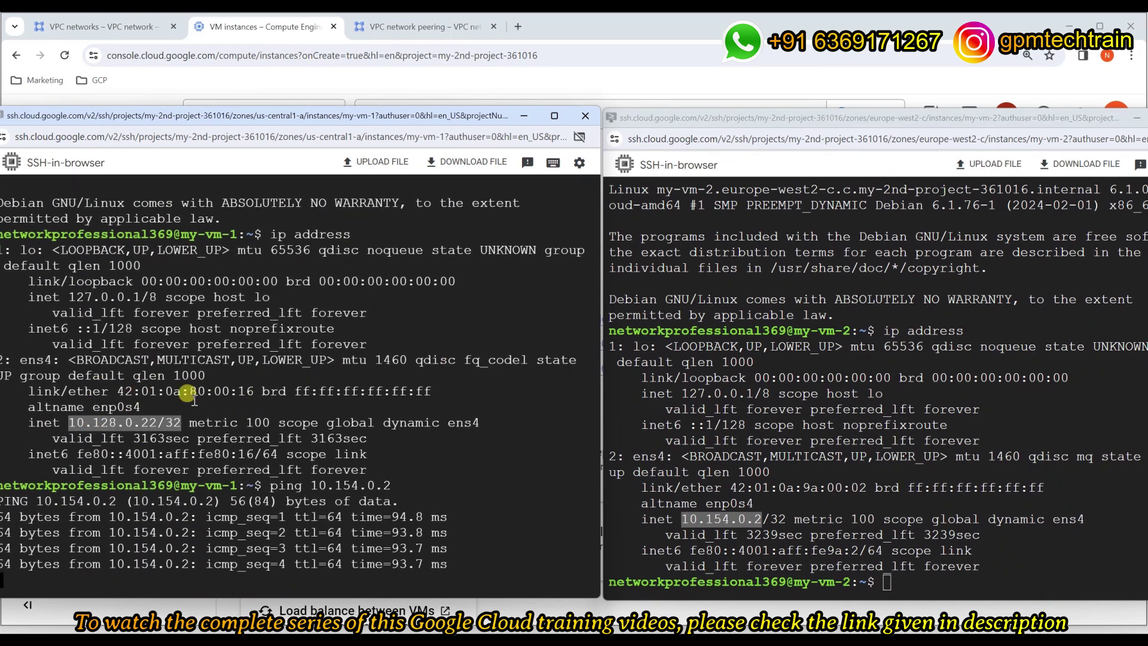
{"action": "left_click", "coordinate": [910, 514]}
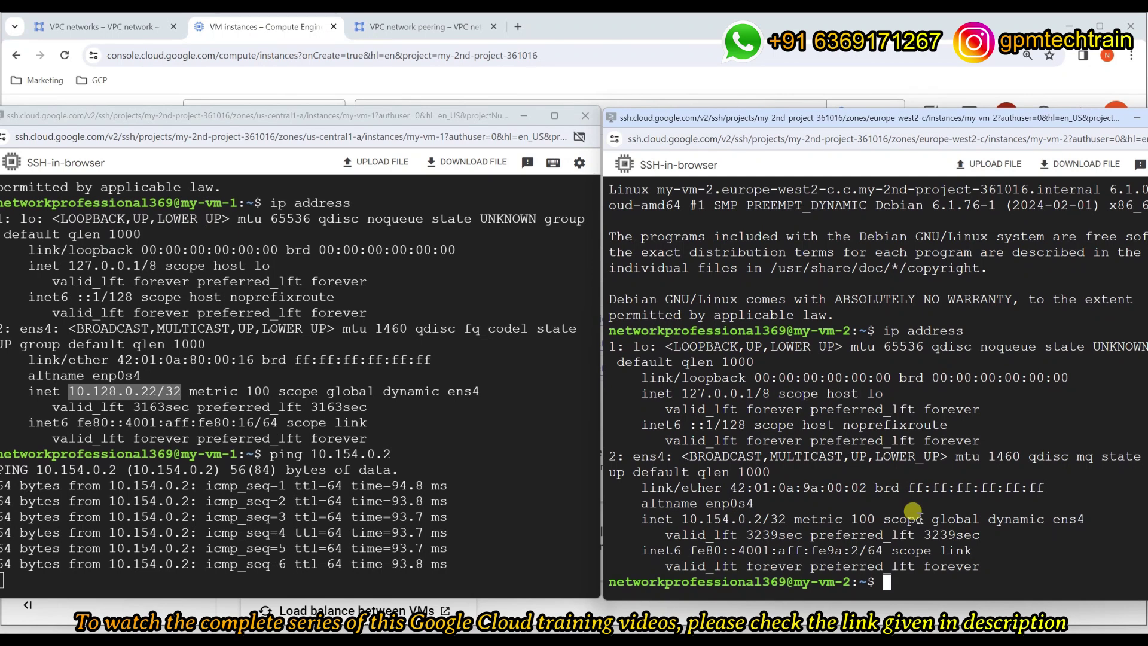
{"action": "type", "text": "ping"}
{"action": "right_click", "coordinate": [955, 496]}
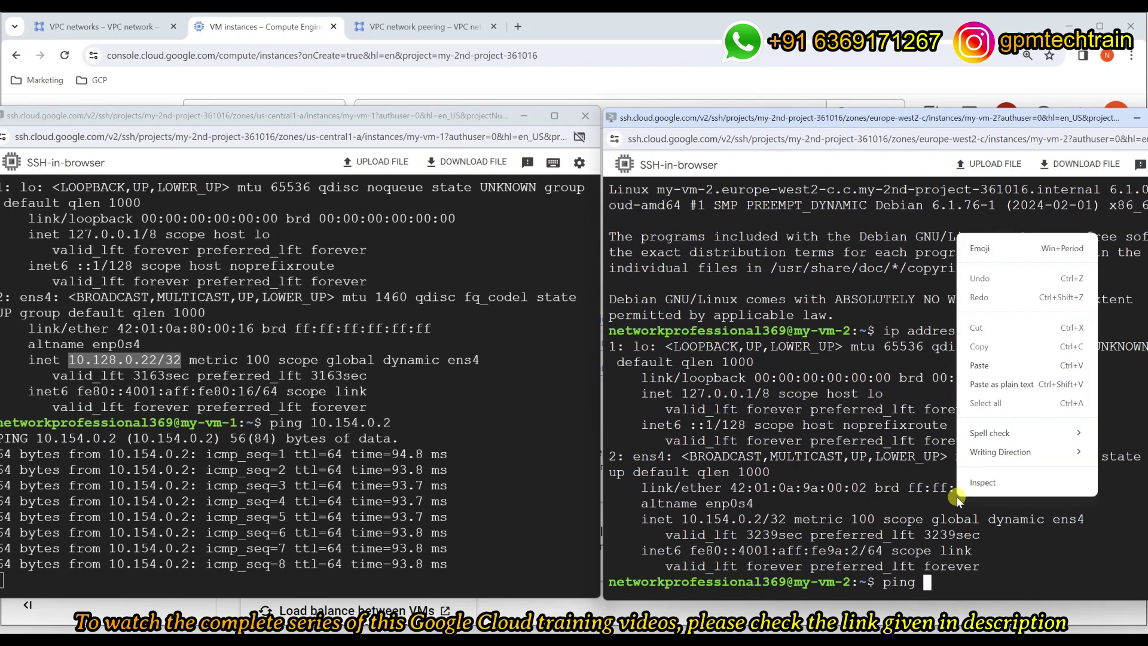
{"action": "left_click", "coordinate": [984, 365]}
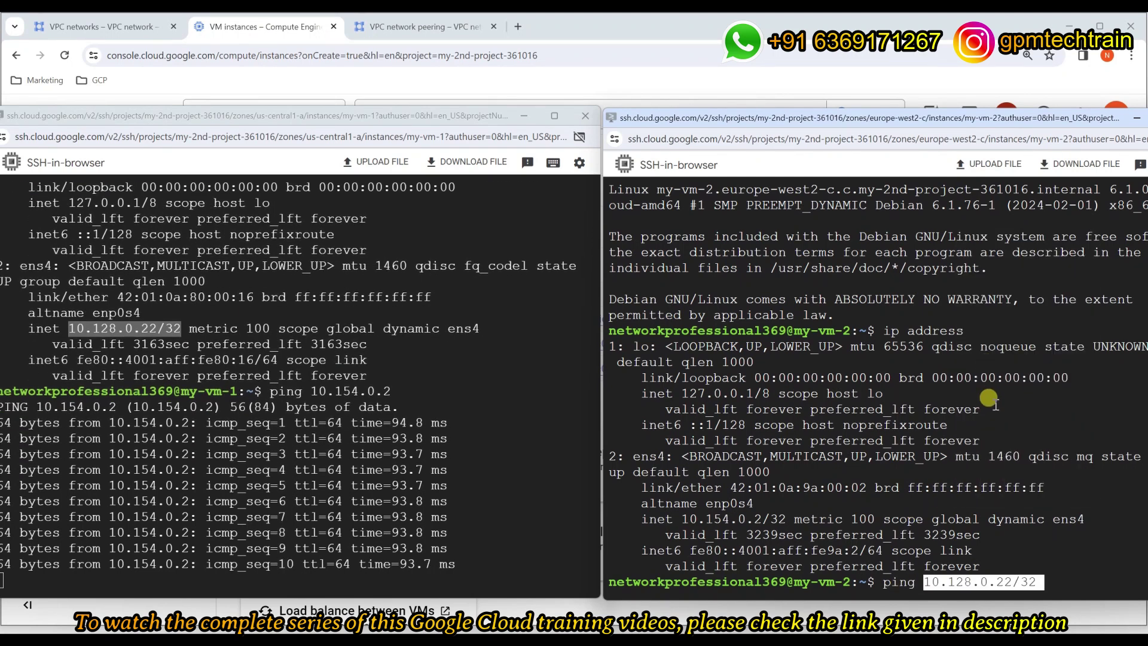
{"action": "key", "text": "BackSpace"}
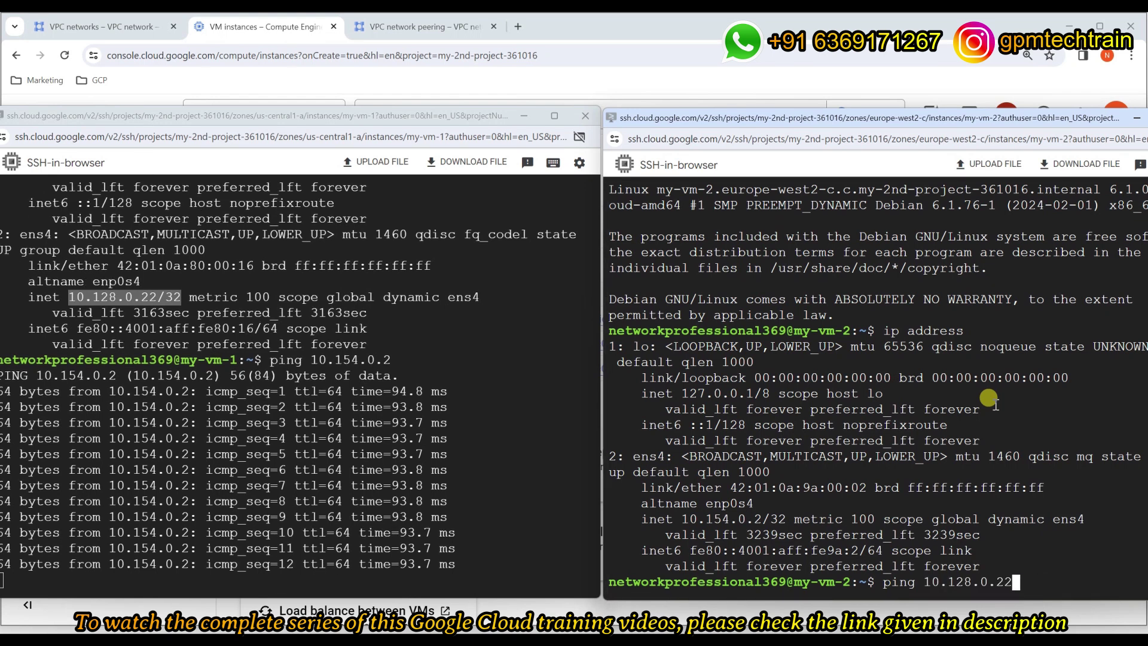
{"action": "key", "text": "Return"}
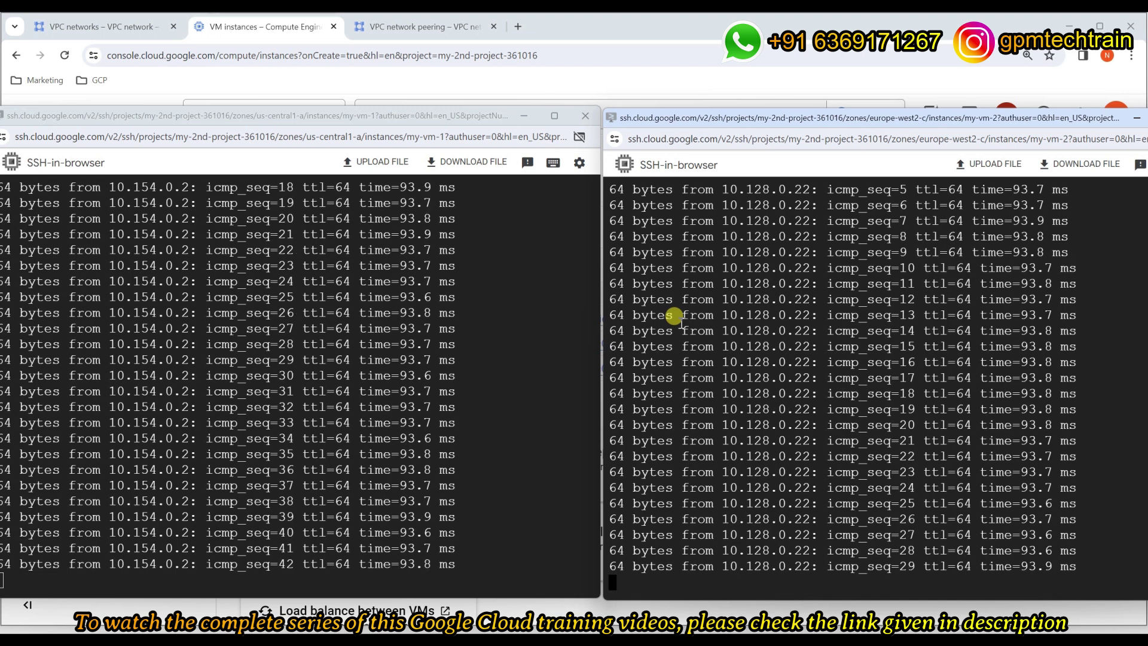
- Stop the running pings in both the my-vm-2 and my-vm-1 terminals
{"action": "triple_click", "coordinate": [145, 346]}
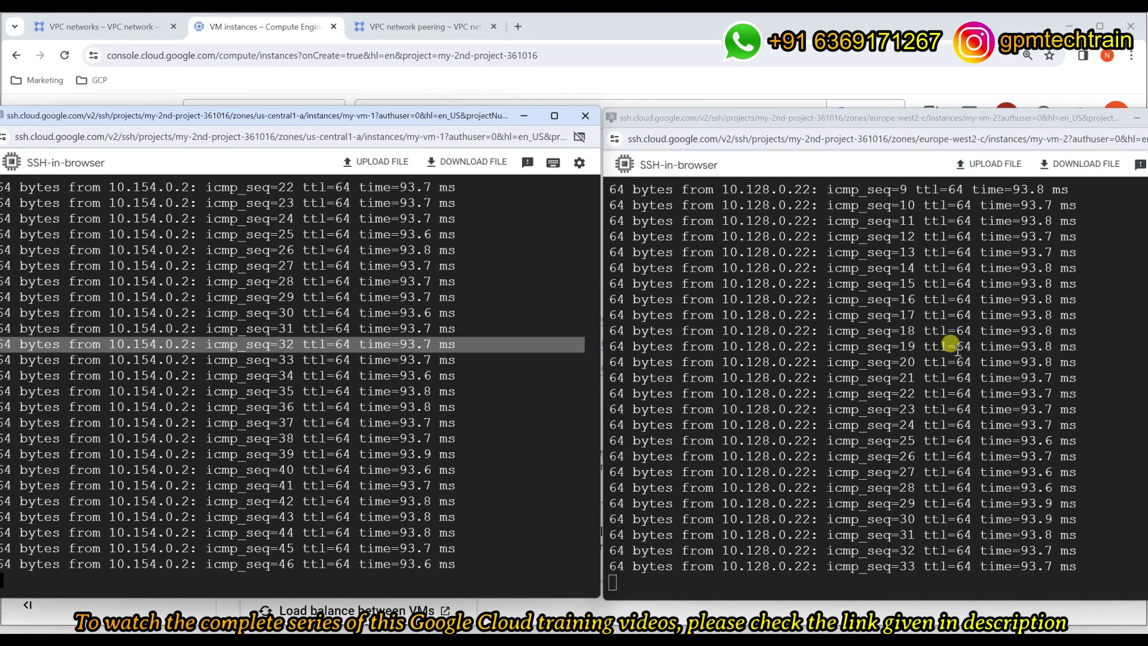
{"action": "left_click", "coordinate": [871, 512]}
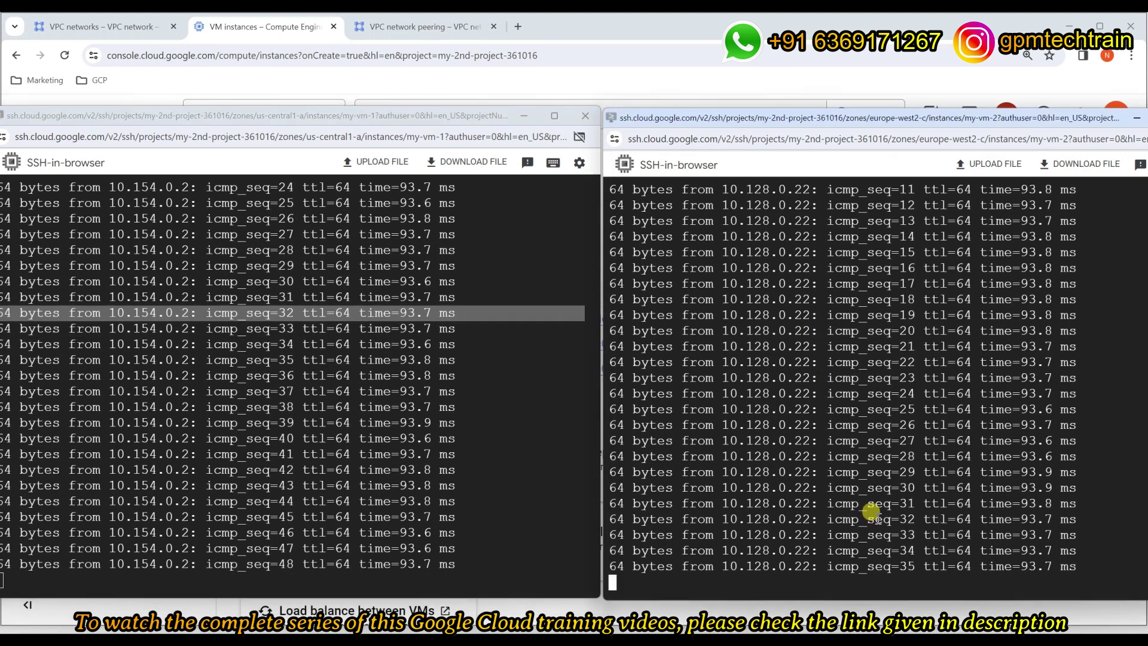
{"action": "key", "text": "ctrl+c"}
{"action": "left_click", "coordinate": [431, 484]}
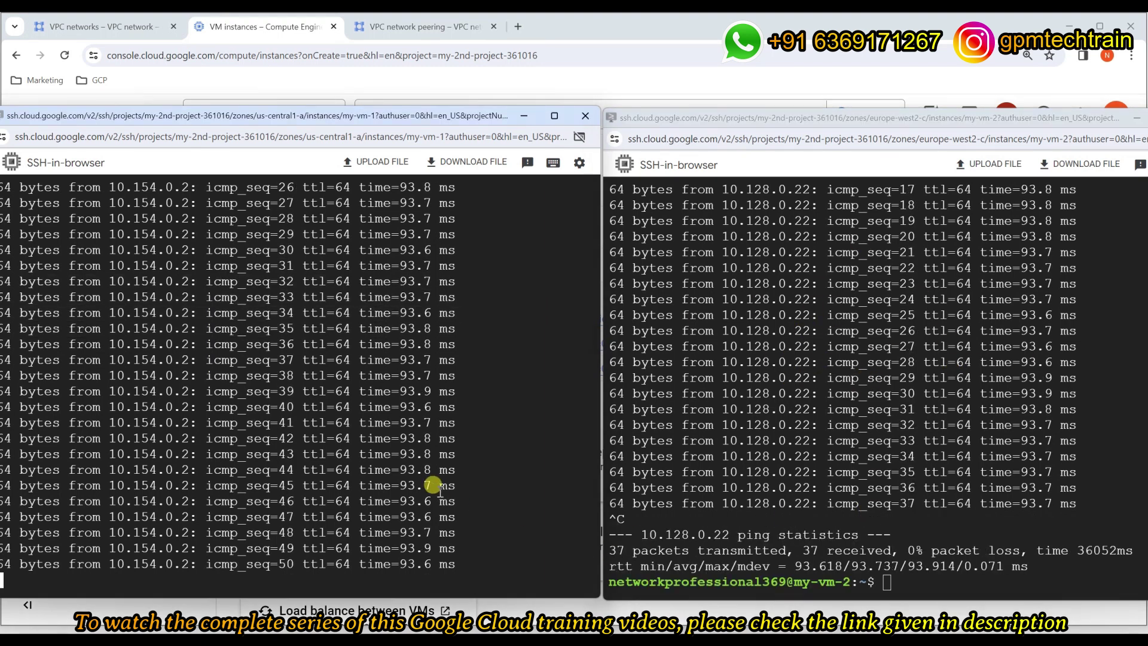
{"action": "key", "text": "ctrl+c"}
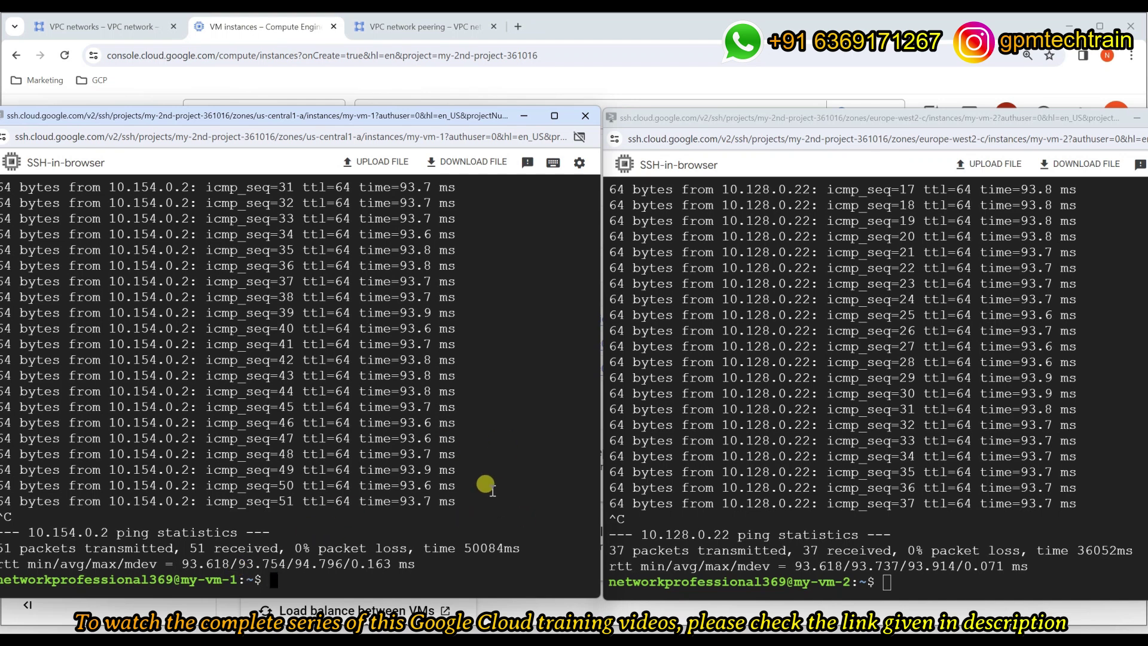
- Put the my-vm-2 terminal out of view, narrow the my-vm-1 terminal and place it beside the VM instances' internal IP addresses
{"action": "left_click_drag", "start_coordinate": [788, 121], "coordinate": [783, 191]}
{"action": "left_click_drag", "start_coordinate": [774, 304], "coordinate": [741, 538]}
{"action": "left_click", "coordinate": [759, 557]}
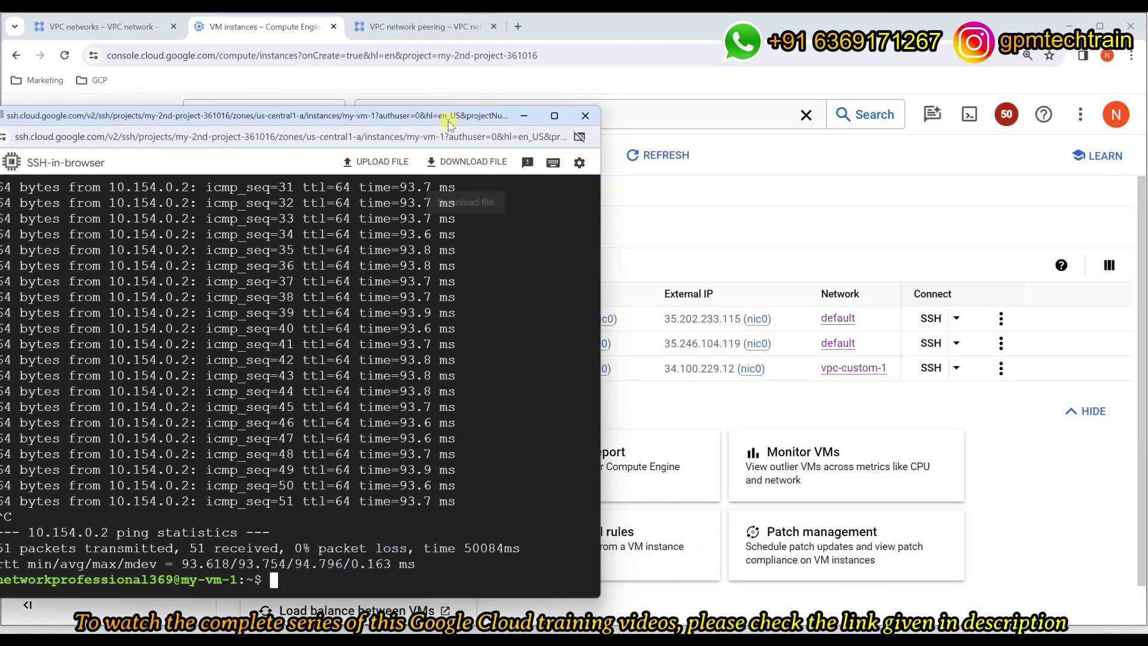
{"action": "left_click_drag", "start_coordinate": [593, 267], "coordinate": [474, 269]}
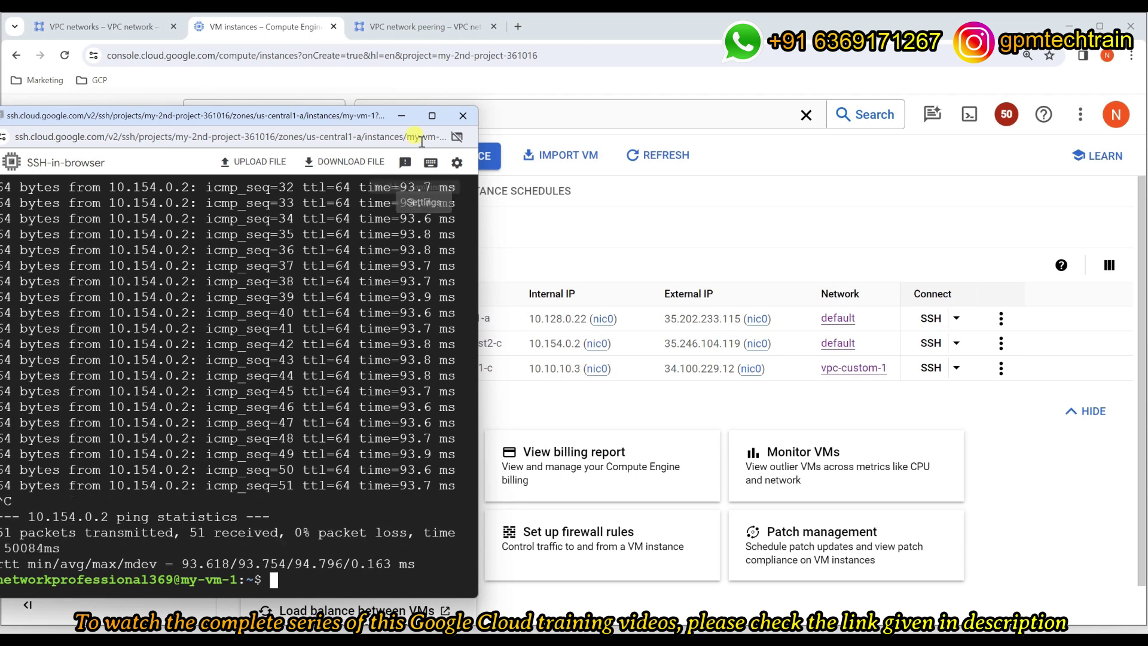
{"action": "left_click_drag", "start_coordinate": [320, 118], "coordinate": [972, 121]}
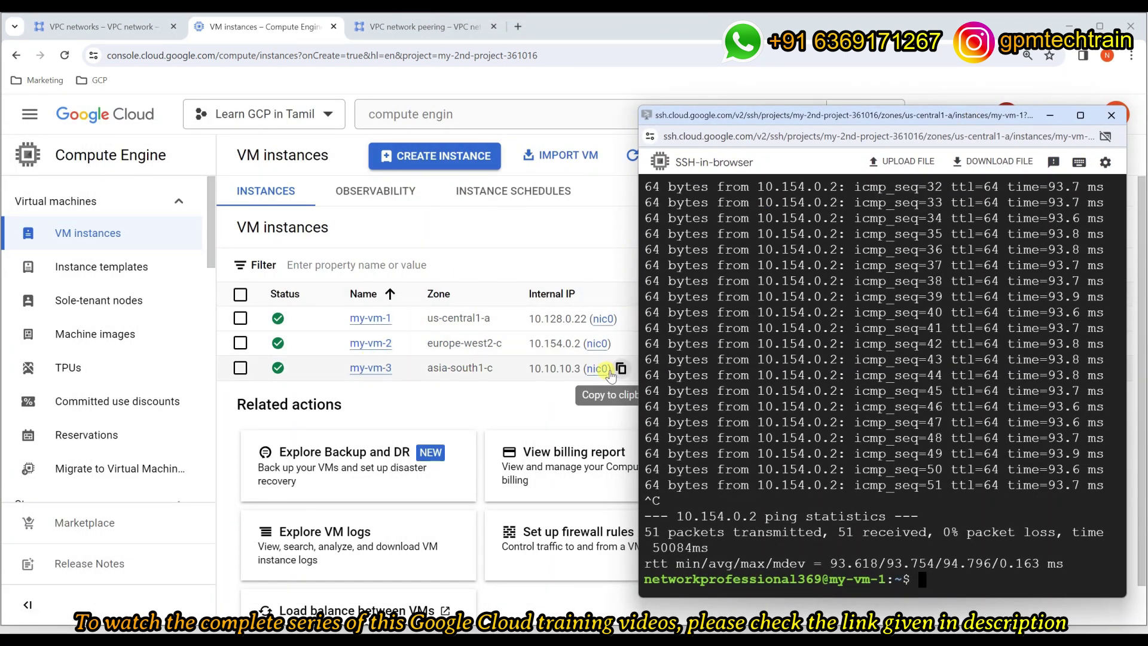
- From my-vm-1, ping the internal IP address of my-vm-3, 10.10.10.3
{"action": "left_click_drag", "start_coordinate": [827, 119], "coordinate": [647, 426]}
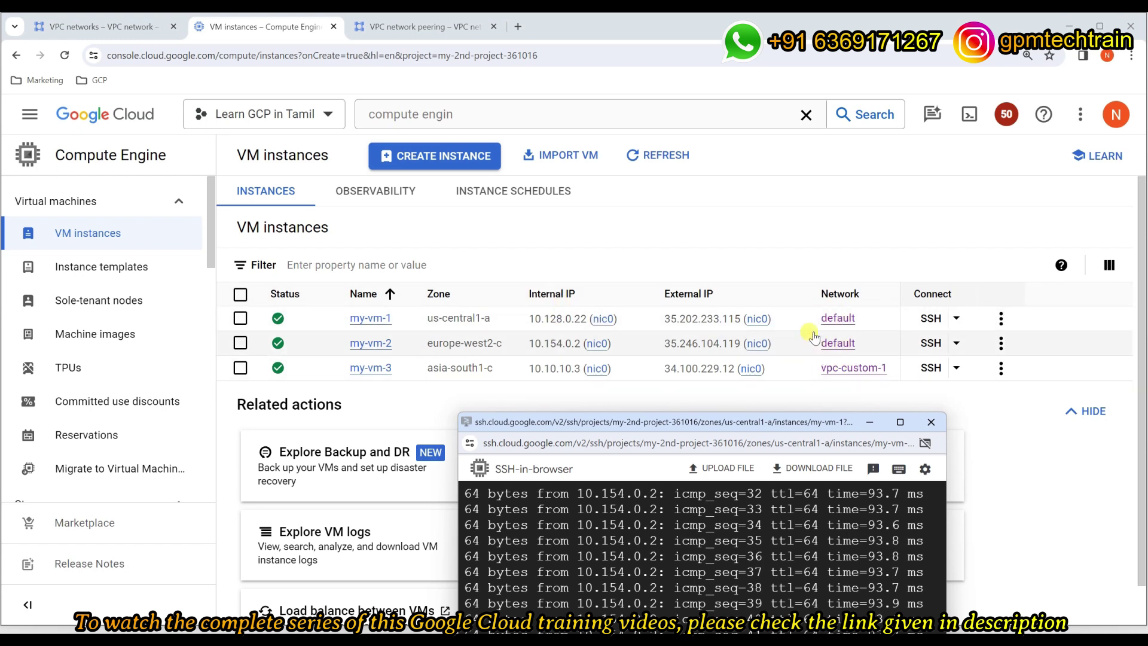
{"action": "left_click_drag", "start_coordinate": [762, 422], "coordinate": [967, 109]}
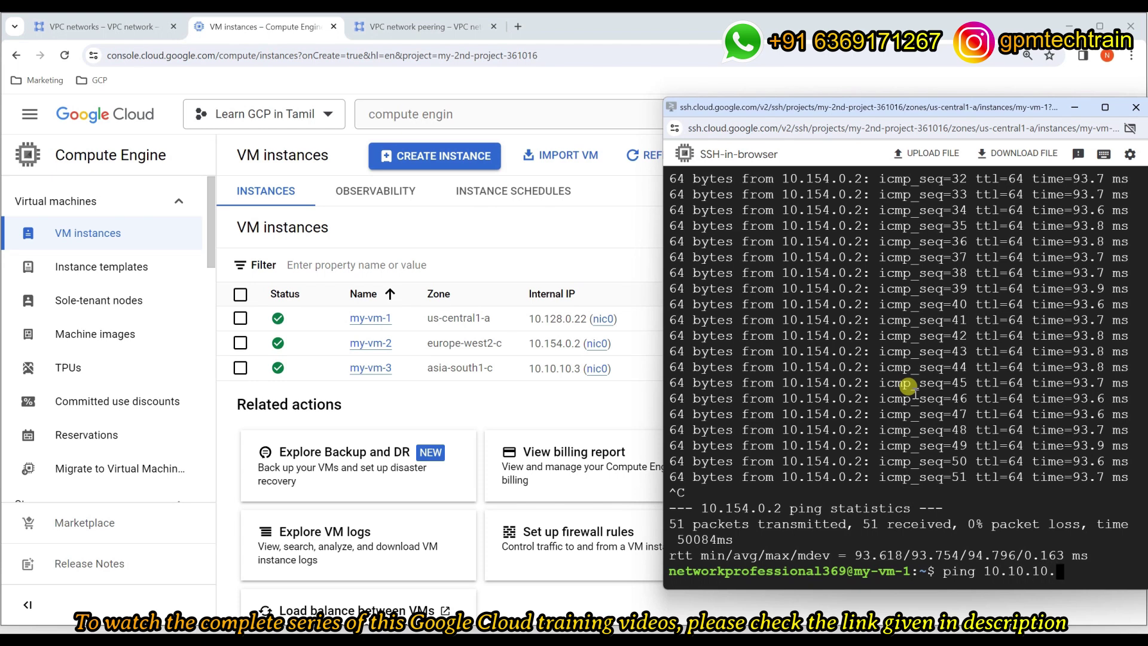
{"action": "key", "text": "Return"}
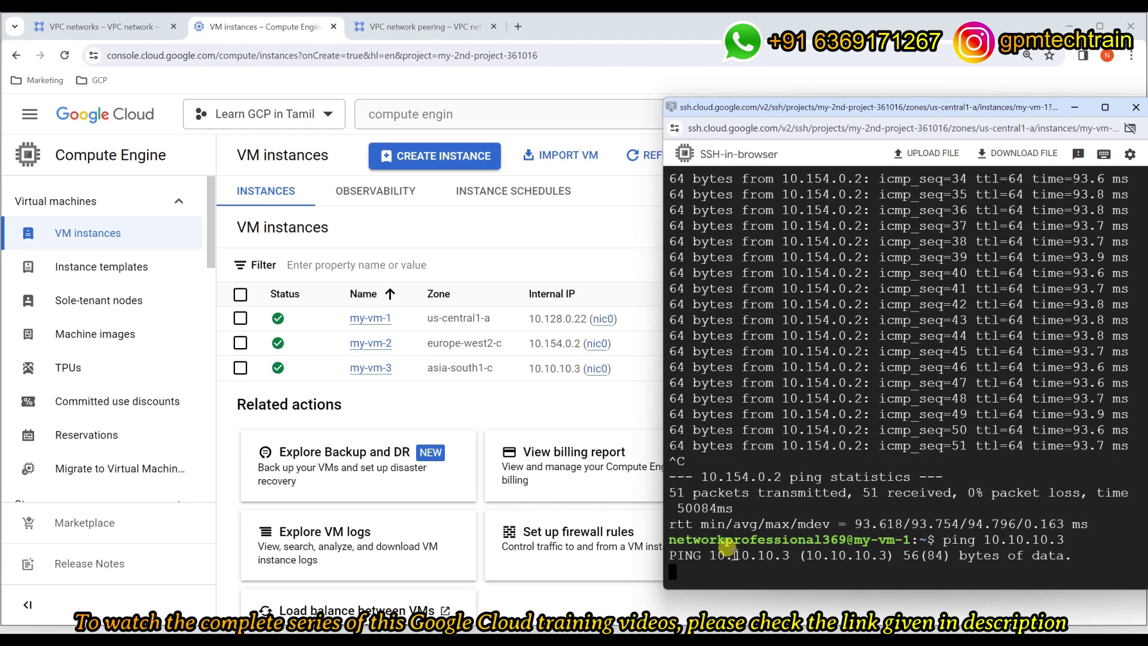
- Add blank lines and a separator line of equals signs below the running ping in the my-vm-1 terminal
{"action": "left_click_drag", "start_coordinate": [791, 107], "coordinate": [721, 94]}
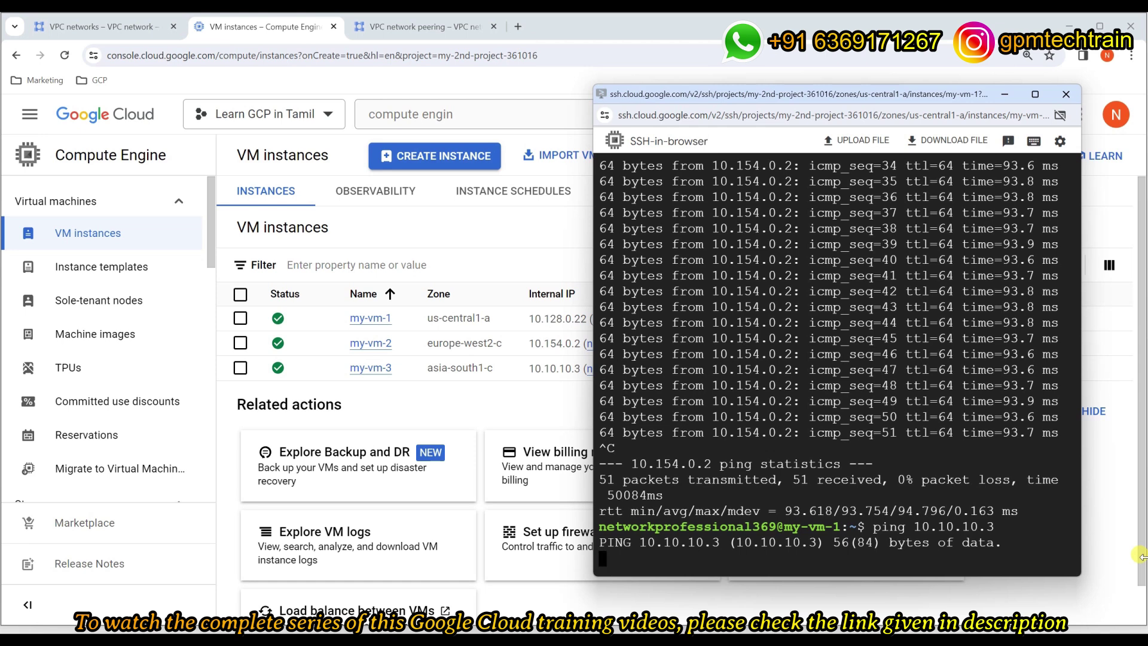
{"action": "key", "text": "Return"}
{"action": "key", "text": "Return"}
{"action": "key", "text": "Return"}
{"action": "key", "text": "Return"}
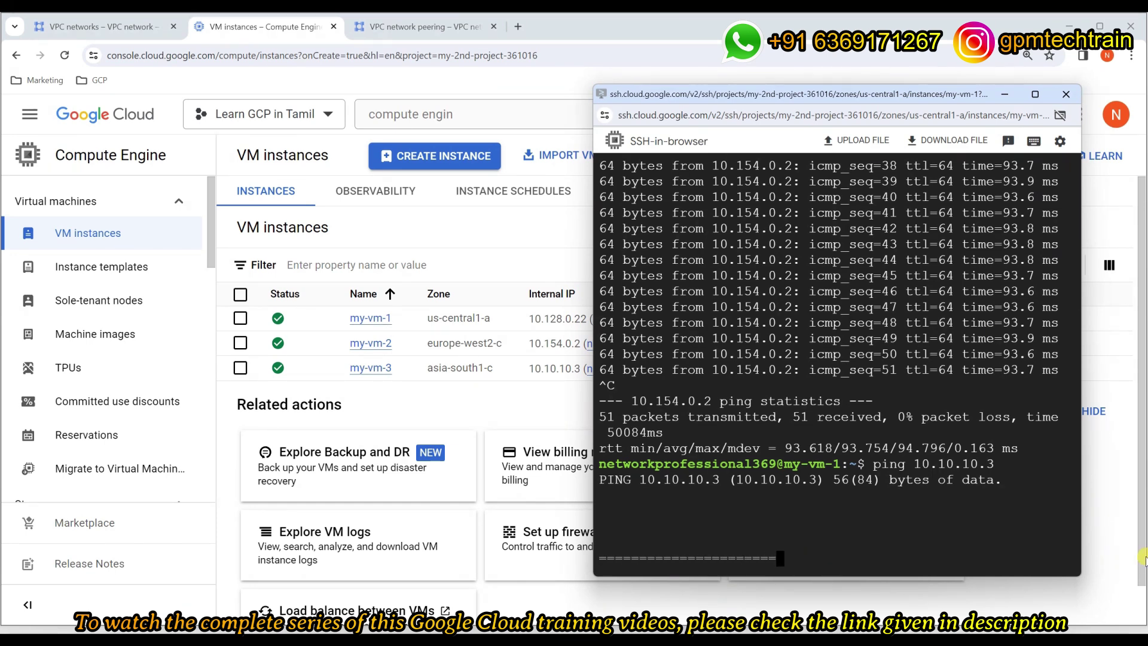
{"action": "key", "text": "Return"}
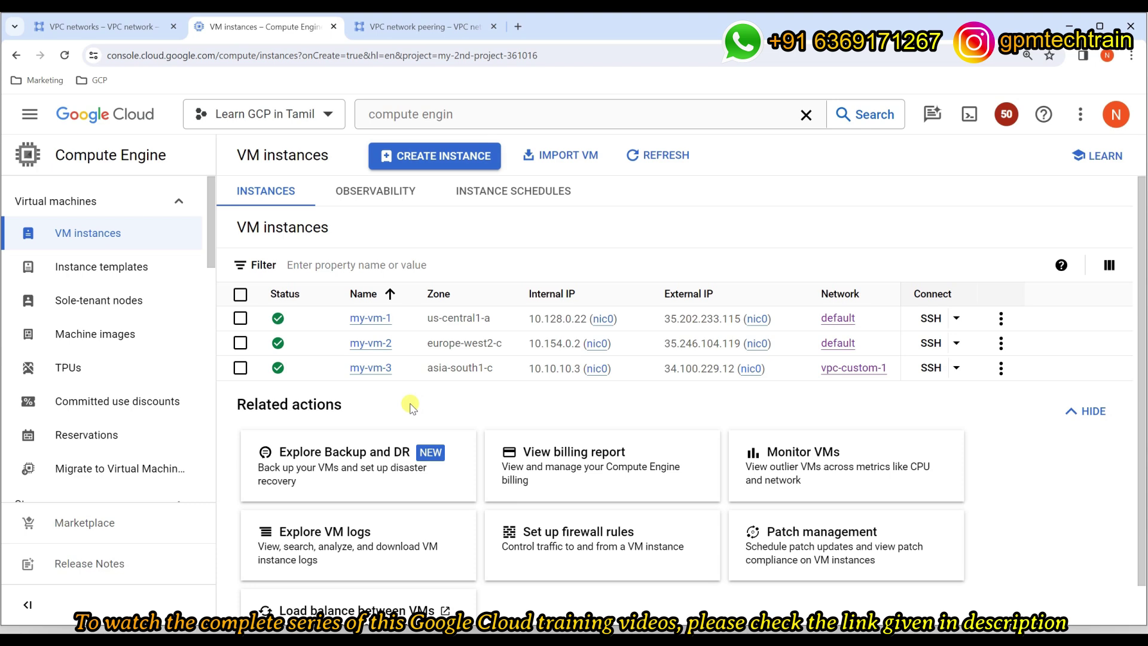
- Bring up the my-vm-2 terminal, add some empty prompt lines and ping my-vm-3's internal IP address, 10.10.10.3
{"action": "key", "text": "alt+Tab"}
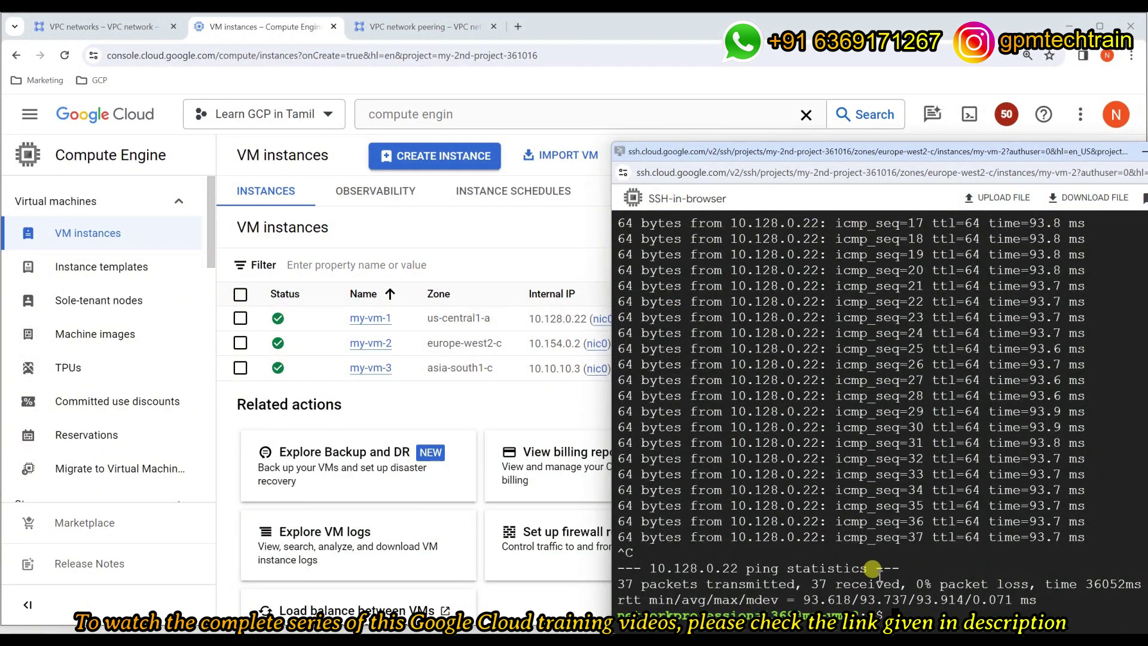
{"action": "key", "text": "Return"}
{"action": "key", "text": "Return"}
{"action": "key", "text": "Return"}
{"action": "key", "text": "Return"}
{"action": "key", "text": "Return"}
{"action": "key", "text": "Return"}
{"action": "key", "text": "Return"}
{"action": "key", "text": "Return"}
{"action": "type", "text": "ping"}
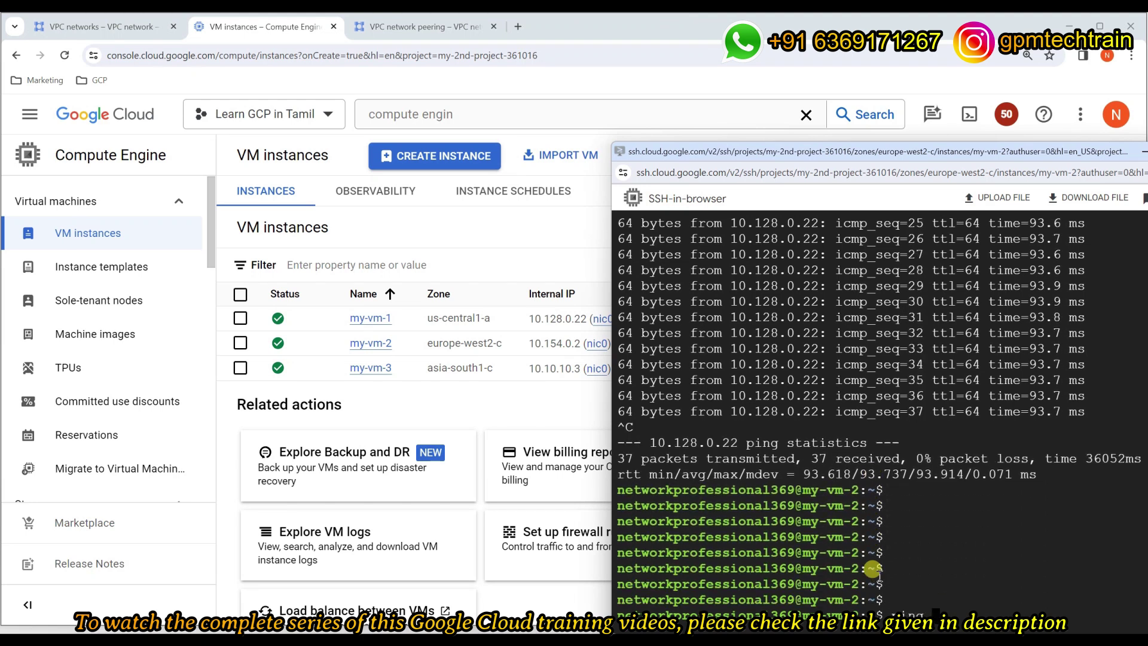
{"action": "type", "text": " 10.10.10.3"}
{"action": "key", "text": "Return"}
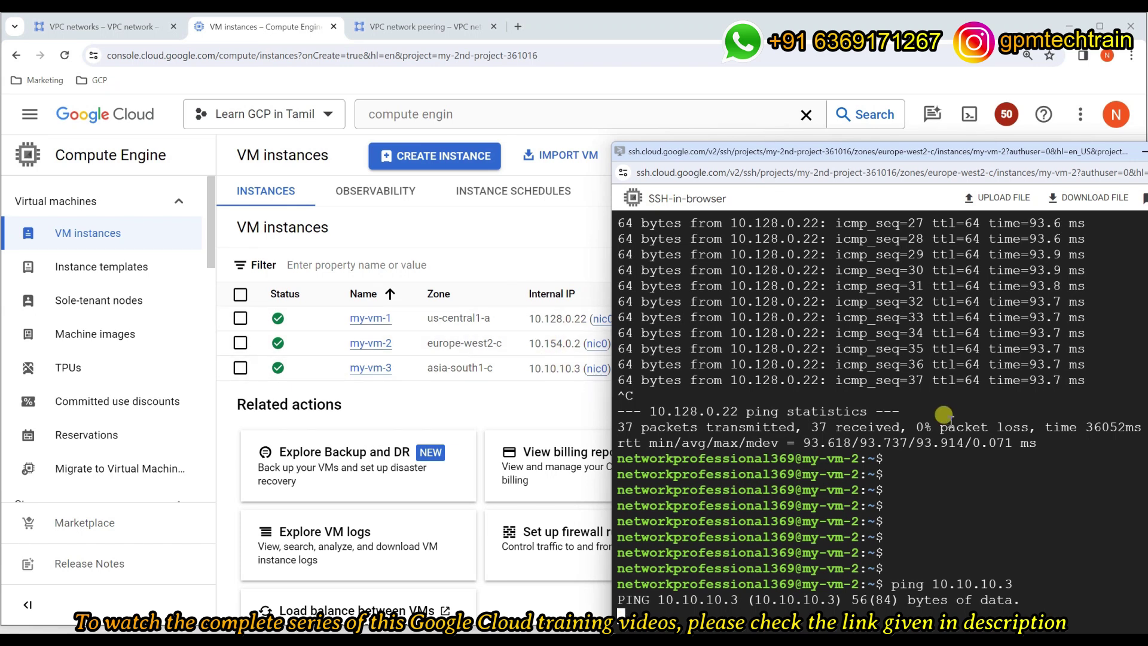
- Add blank lines and a separator line of equals signs below the running ping in the my-vm-2 terminal
{"action": "key", "text": "Return"}
{"action": "key", "text": "Return"}
{"action": "key", "text": "Return"}
{"action": "key", "text": "Return"}
{"action": "key", "text": "Return"}
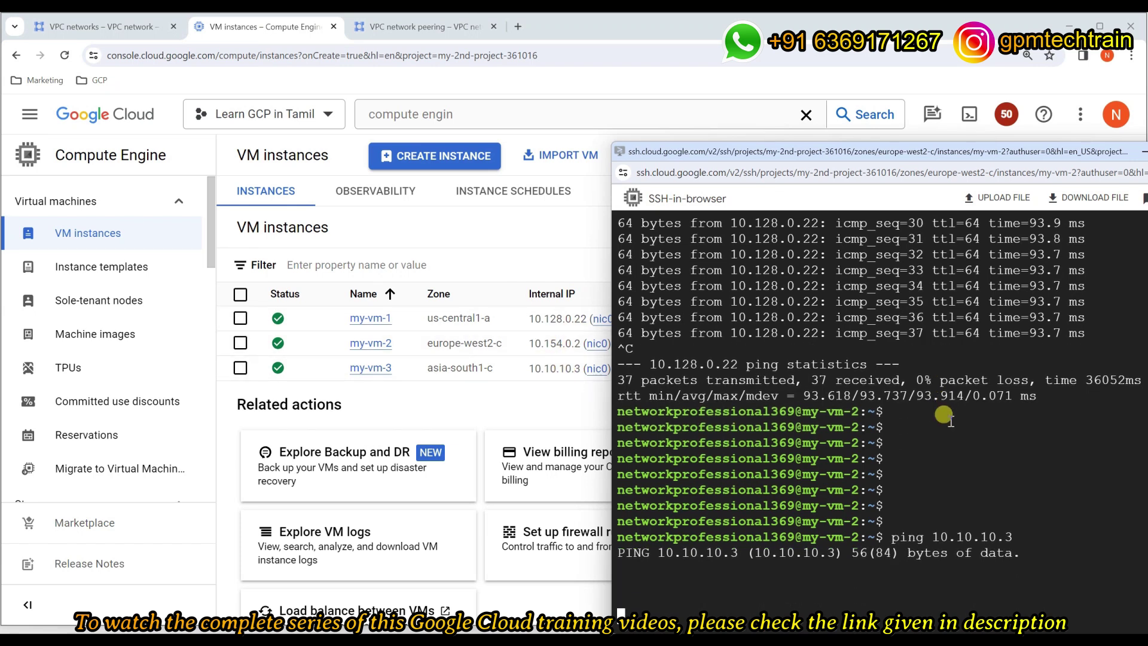
{"action": "type", "text": "====================="}
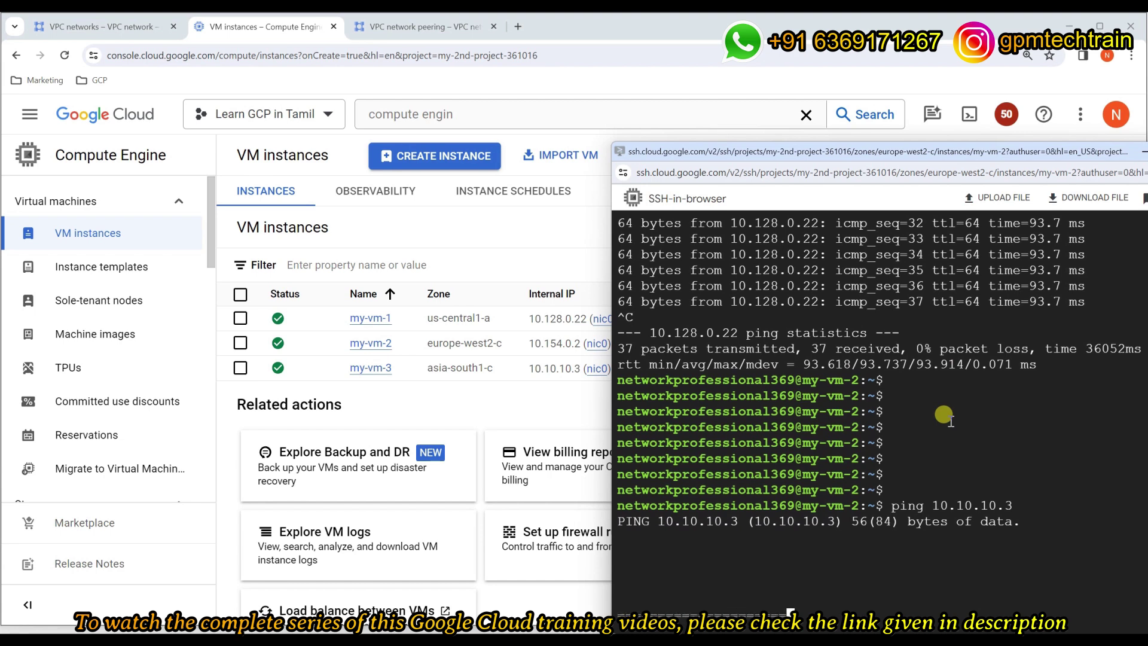
{"action": "key", "text": "Return"}
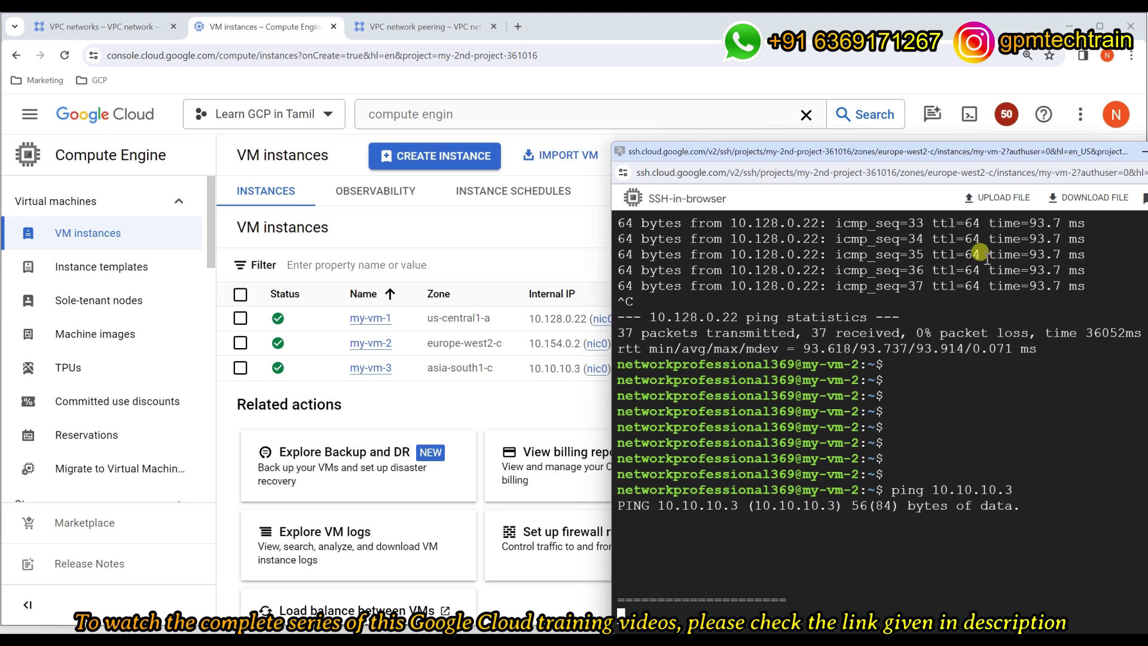
- Open and authorize an SSH-in-browser session to my-vm-3, and place its window beside the VM instances' internal IP addresses
{"action": "left_click", "coordinate": [1142, 156]}
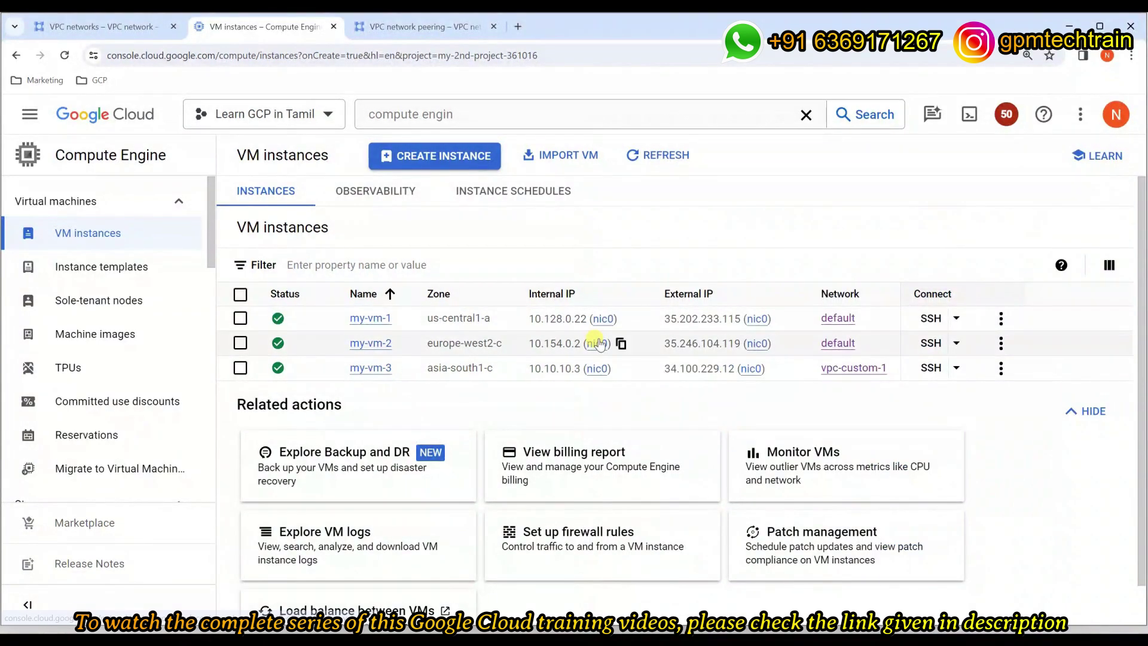
{"action": "left_click", "coordinate": [930, 369]}
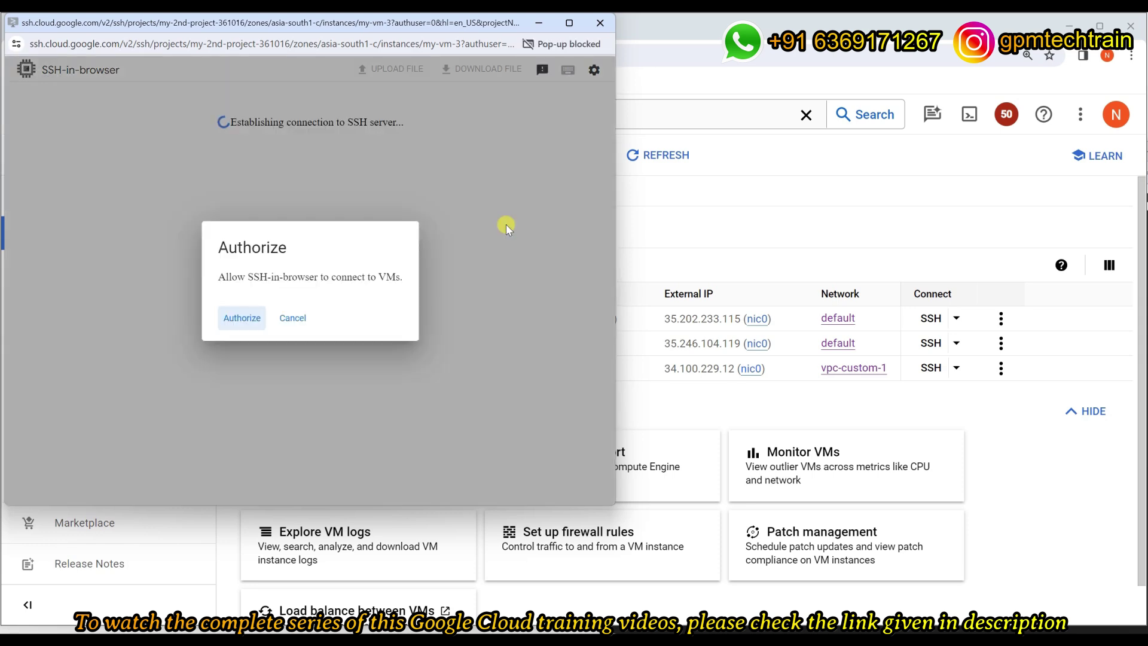
{"action": "left_click", "coordinate": [242, 318]}
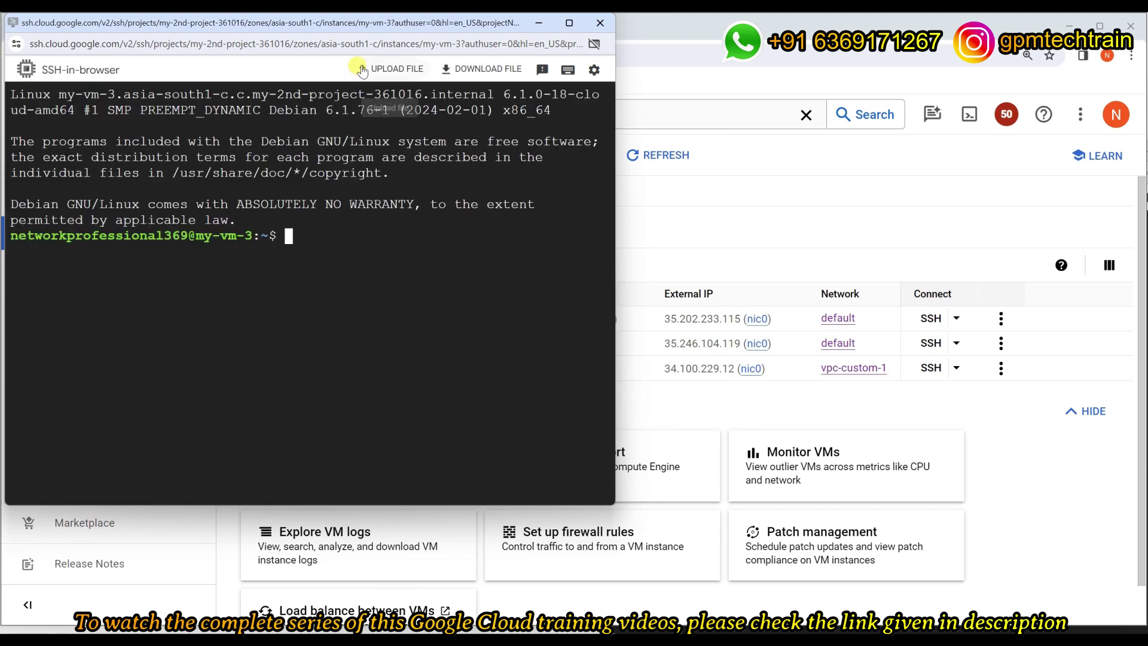
{"action": "left_click_drag", "start_coordinate": [348, 22], "coordinate": [936, 144]}
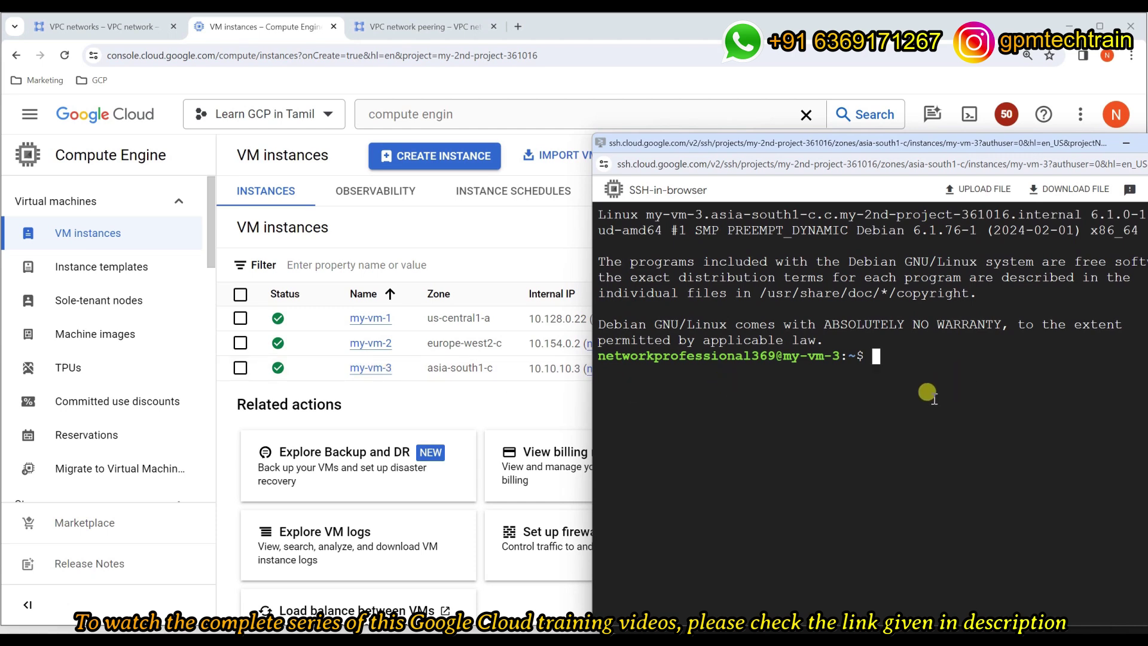
- From my-vm-3, ping the internal IP address of my-vm-2, 10.154.0.2
{"action": "type", "text": "ping"}
{"action": "type", "text": "10.154.0.2"}
{"action": "key", "text": "Return"}
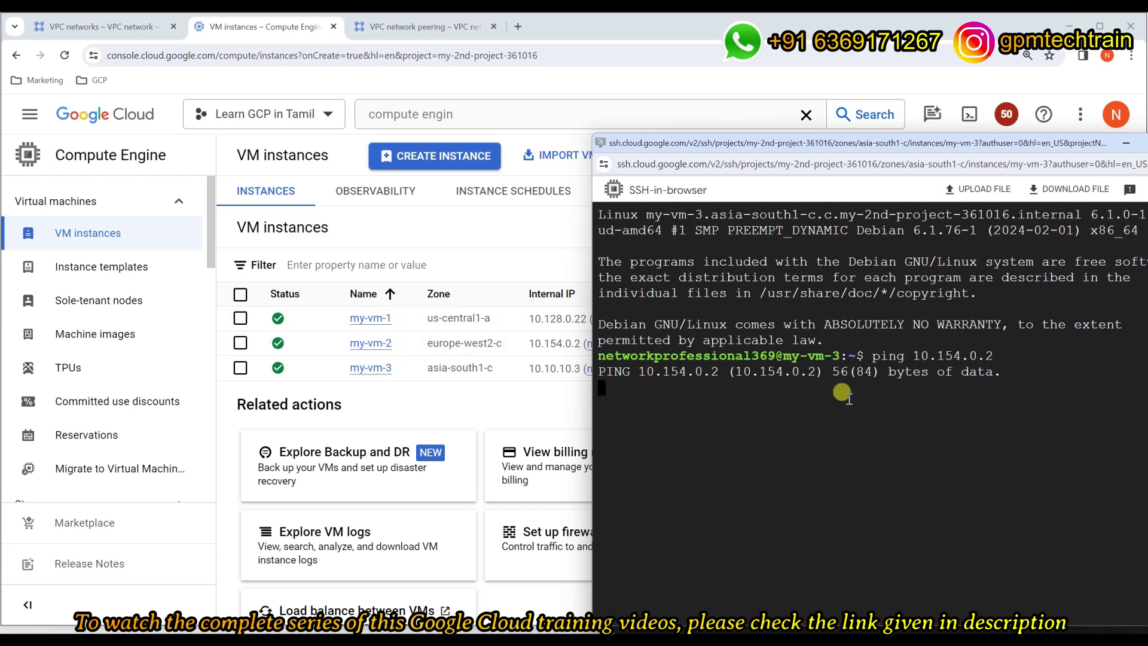
- Add blank lines and a separator line of equals signs below the running ping in the my-vm-3 terminal
{"action": "key", "text": "Return"}
{"action": "key", "text": "Return"}
{"action": "key", "text": "Return"}
{"action": "key", "text": "Return"}
{"action": "type", "text": "==========="}
{"action": "key", "text": "Return"}
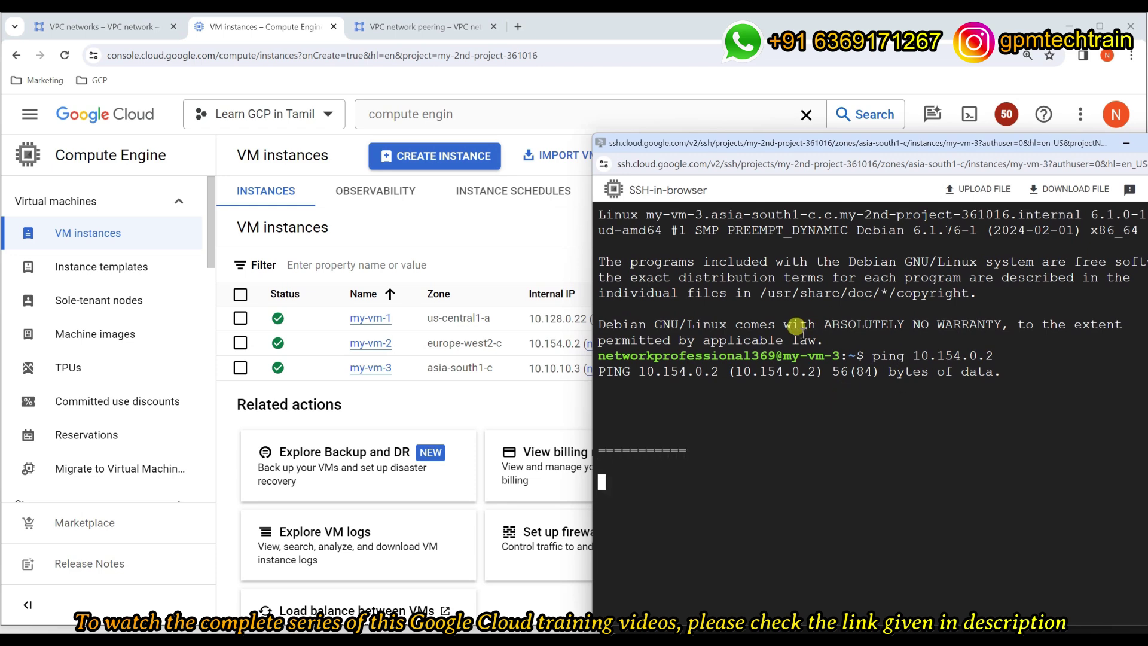
- Return to the cloud console and open the VPC network peering page of the VPC network section
{"action": "left_click", "coordinate": [488, 404]}
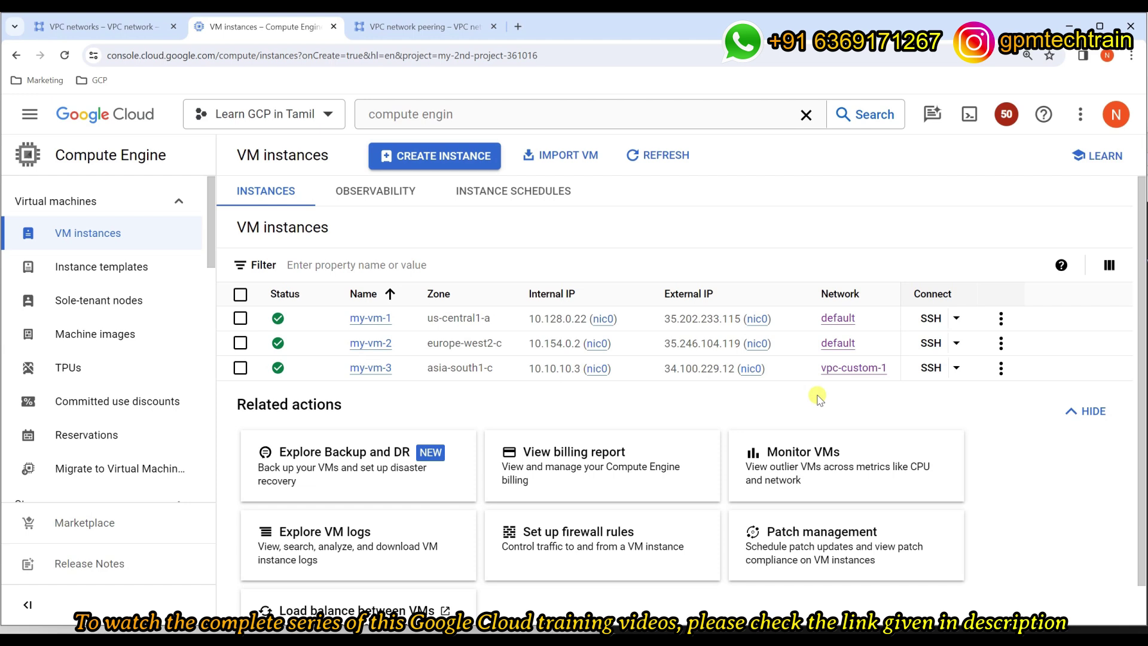
{"action": "left_click", "coordinate": [440, 27]}
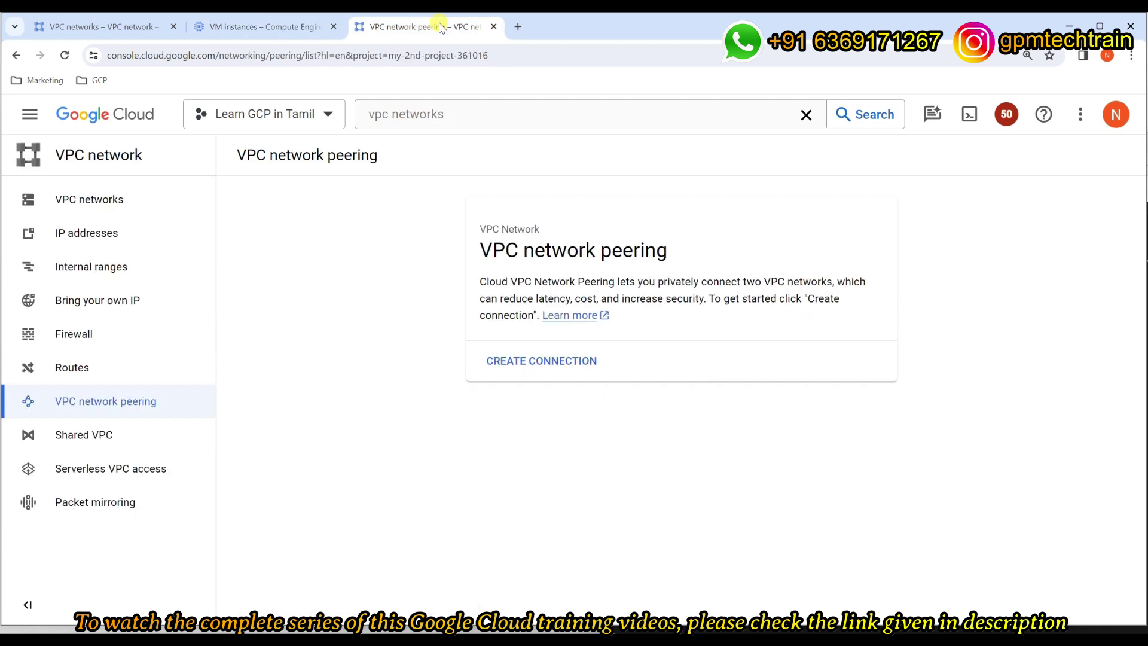
{"action": "left_click", "coordinate": [126, 156]}
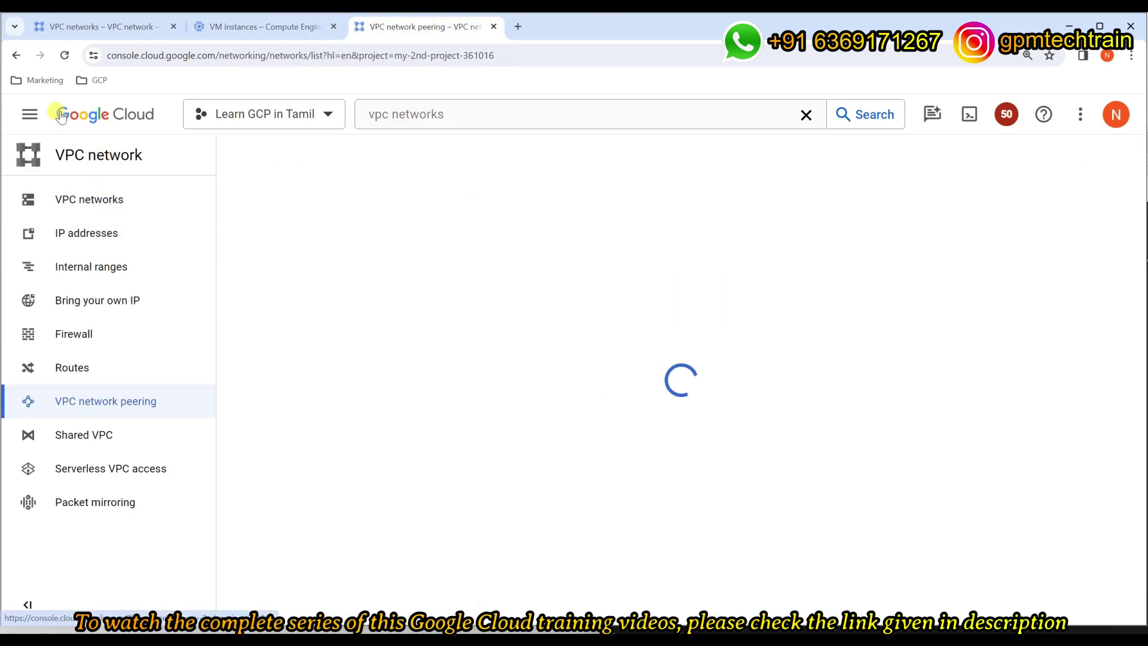
{"action": "left_click", "coordinate": [29, 113]}
{"action": "mouse_move", "coordinate": [204, 434]}
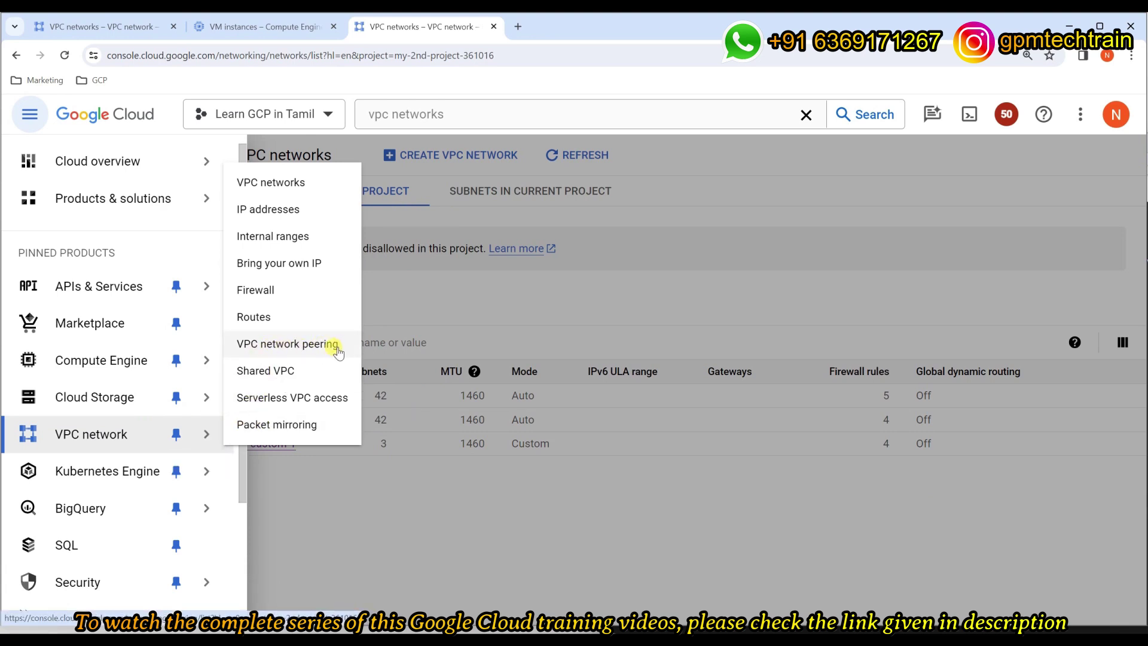
{"action": "left_click", "coordinate": [566, 295]}
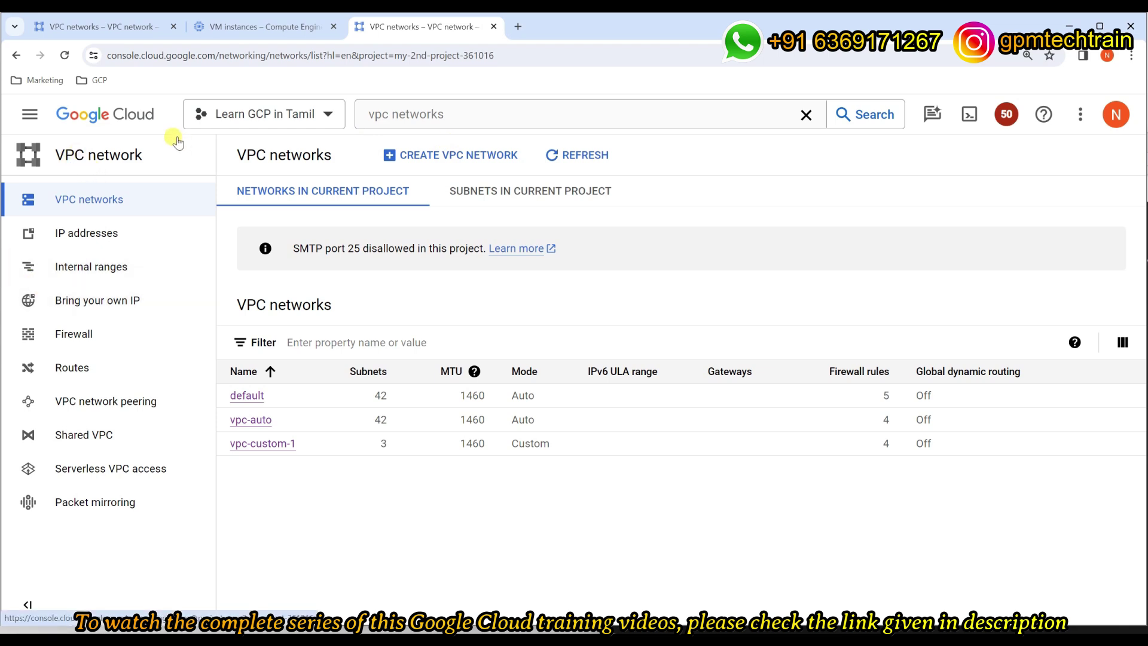
{"action": "left_click", "coordinate": [169, 408]}
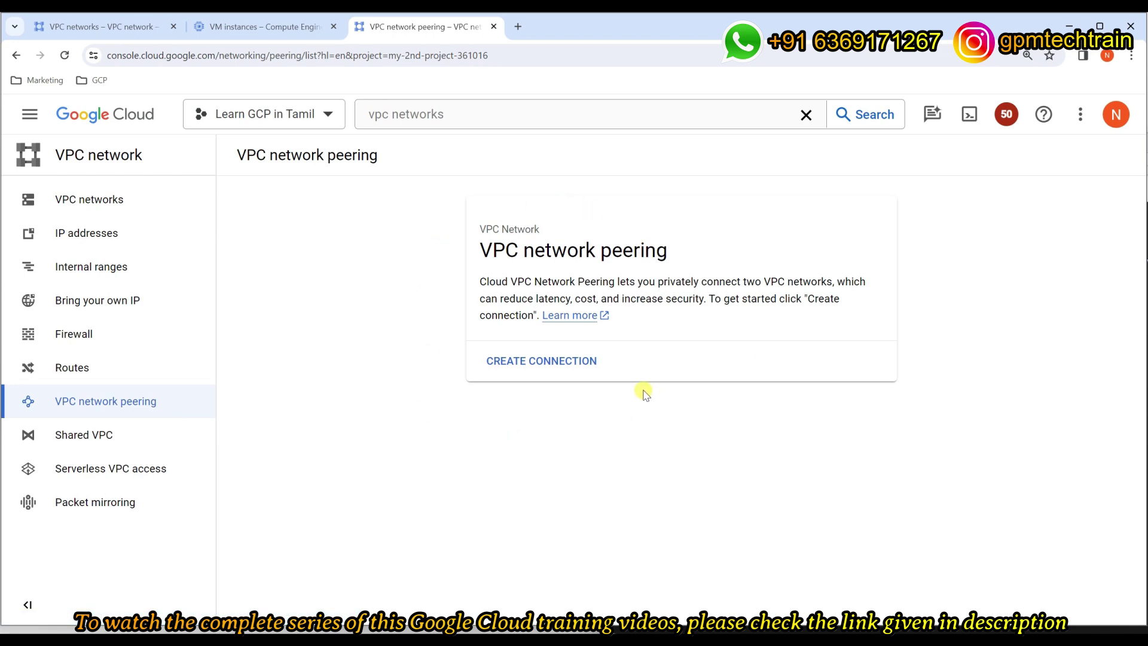
- Start creating a peering connection, review the required information and continue to the connection form
{"action": "left_click", "coordinate": [537, 360]}
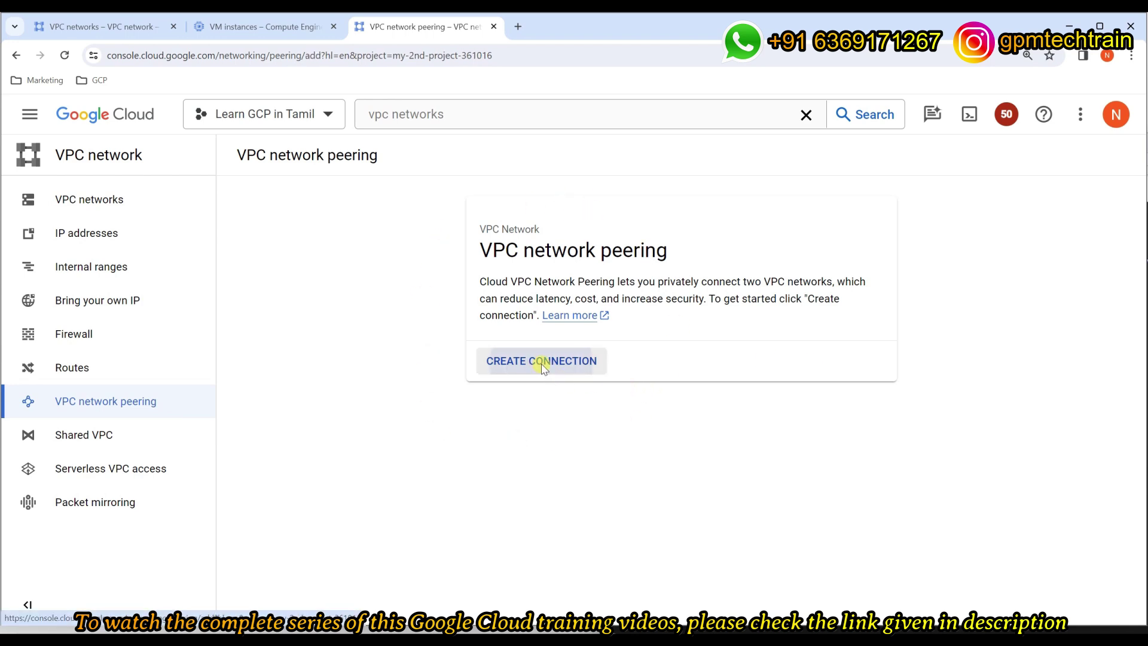
{"action": "left_click_drag", "start_coordinate": [238, 232], "coordinate": [585, 257]}
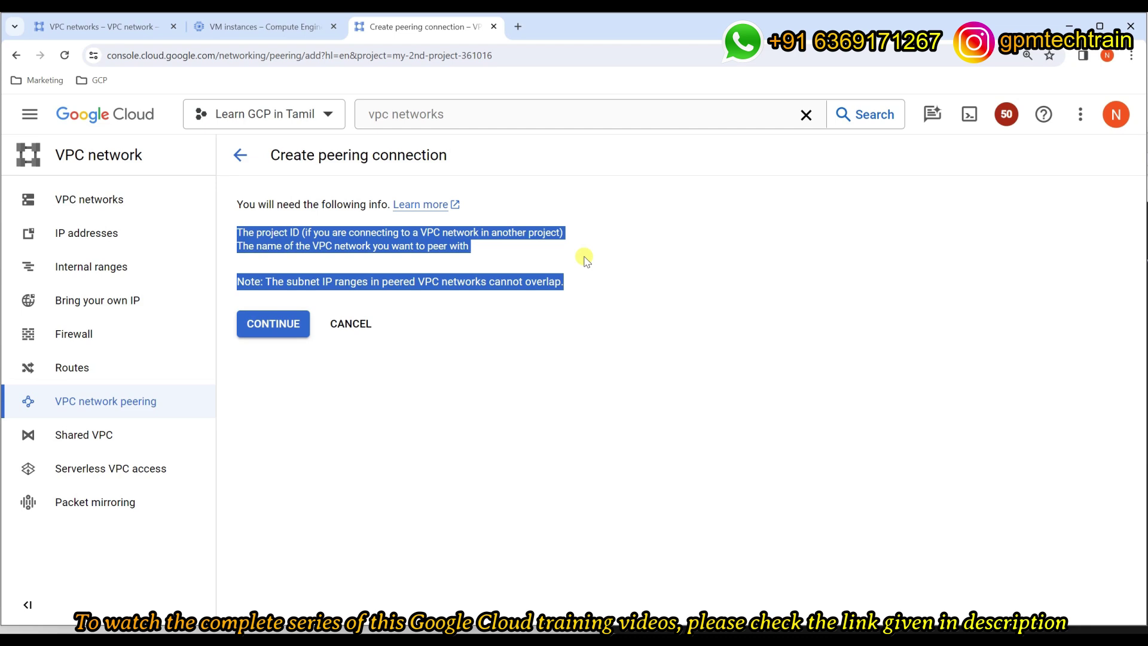
{"action": "left_click", "coordinate": [666, 397]}
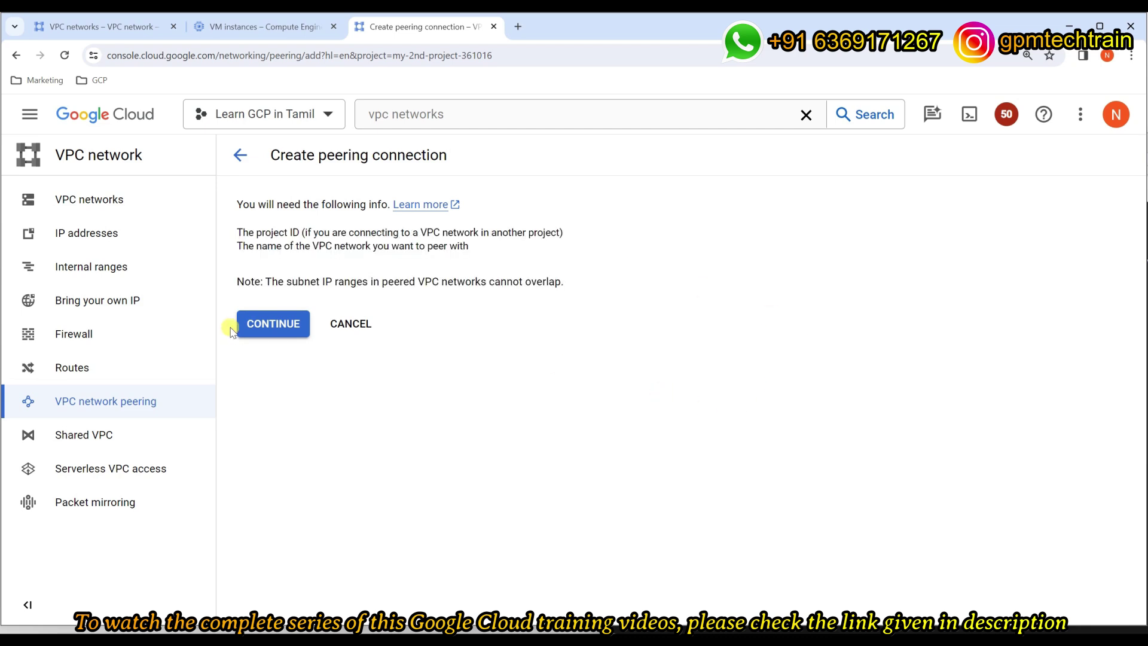
{"action": "left_click", "coordinate": [264, 317]}
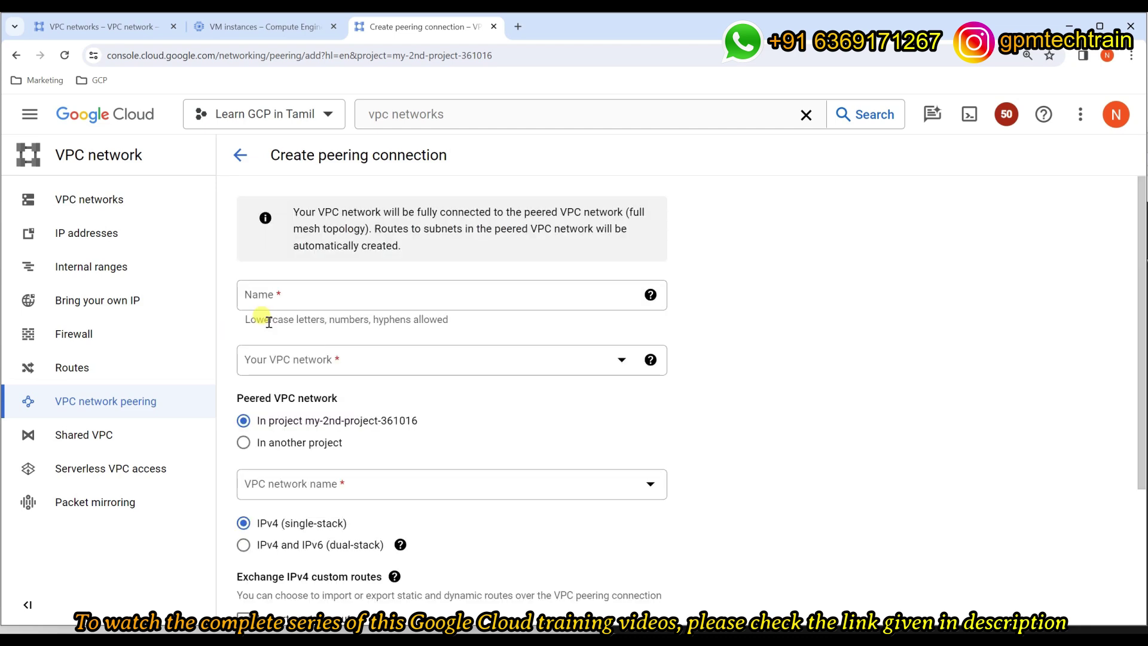
- Name the new peering connection vpc-peering-default-to-custom
{"action": "left_click", "coordinate": [400, 294]}
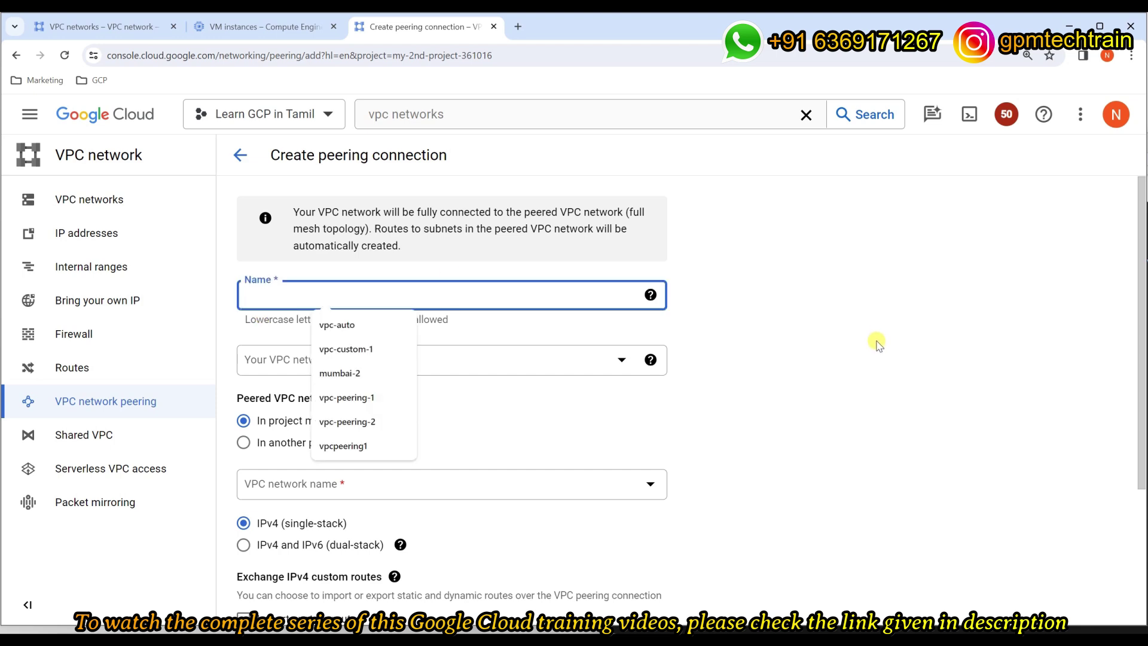
{"action": "type", "text": "vpc-peering-"}
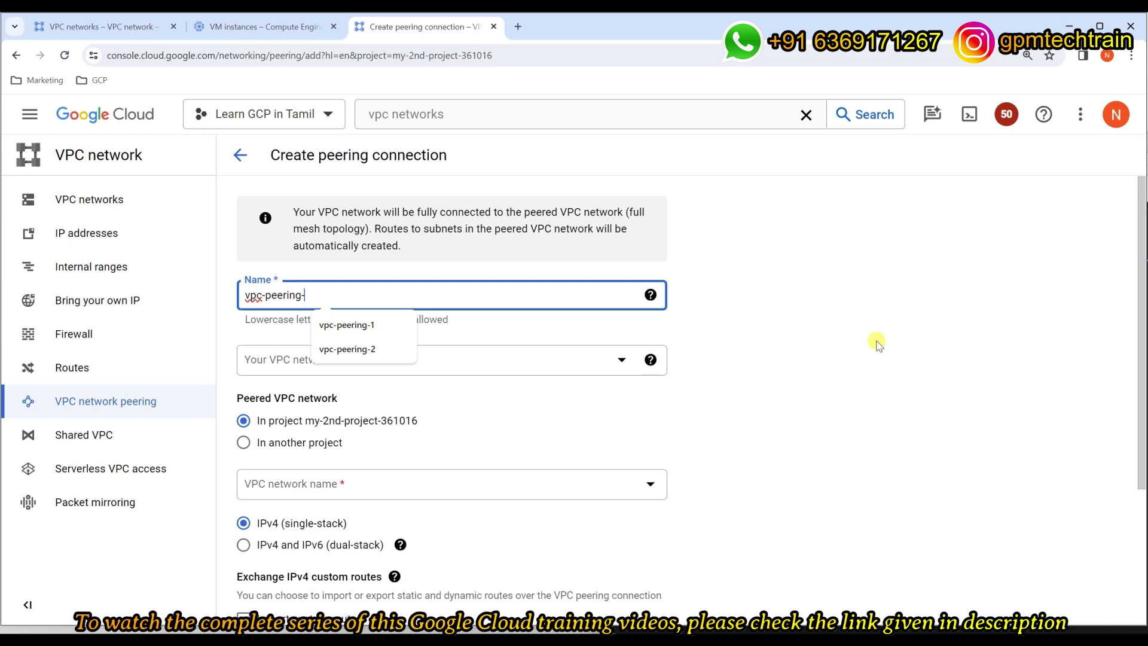
{"action": "key", "text": "Down"}
{"action": "key", "text": "Return"}
{"action": "key", "text": "BackSpace"}
{"action": "type", "text": "default-"}
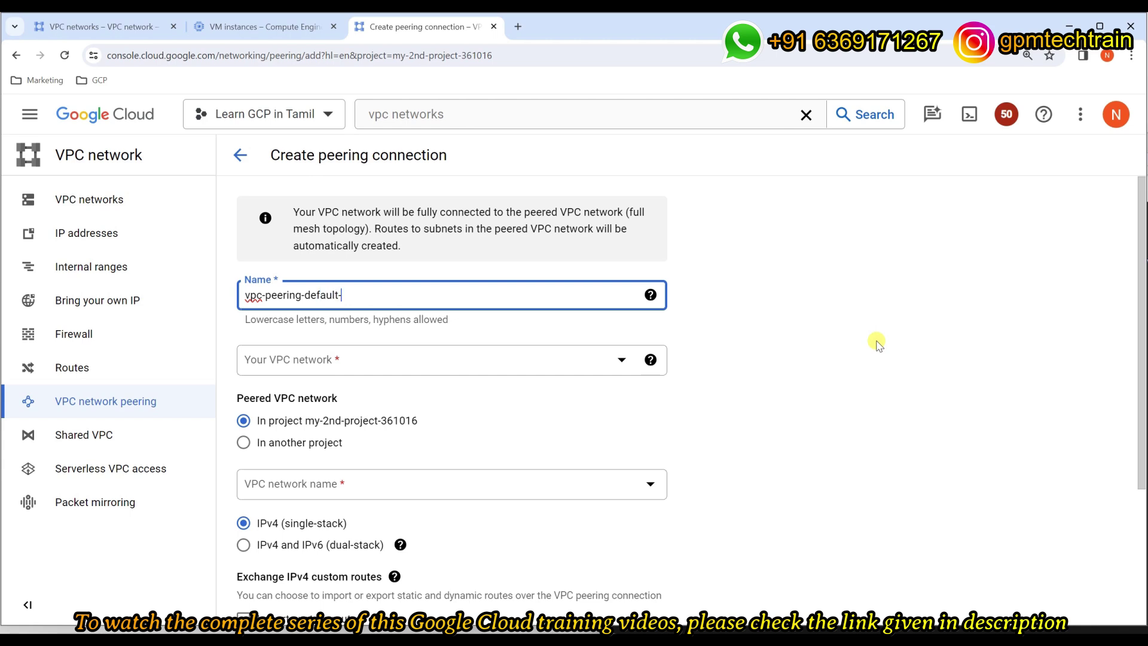
{"action": "type", "text": "to-custom"}
{"action": "left_click", "coordinate": [1002, 376]}
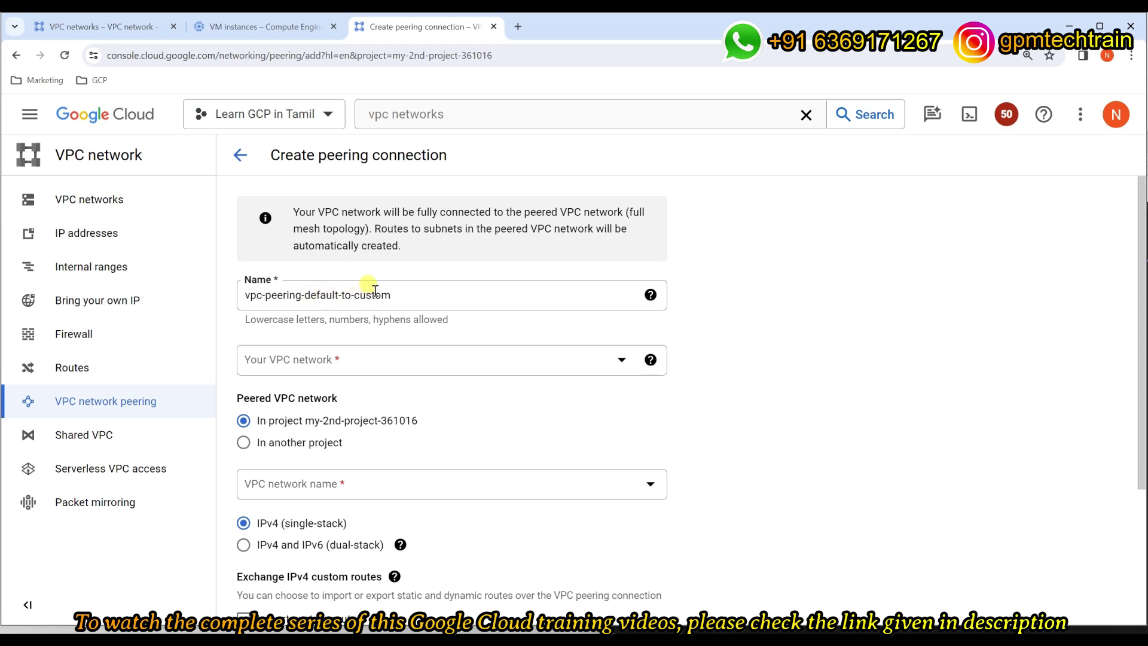
- Select default as the local VPC network and vpc-custom-1 as the peered network in the same project, and create the connection
{"action": "left_click", "coordinate": [297, 362]}
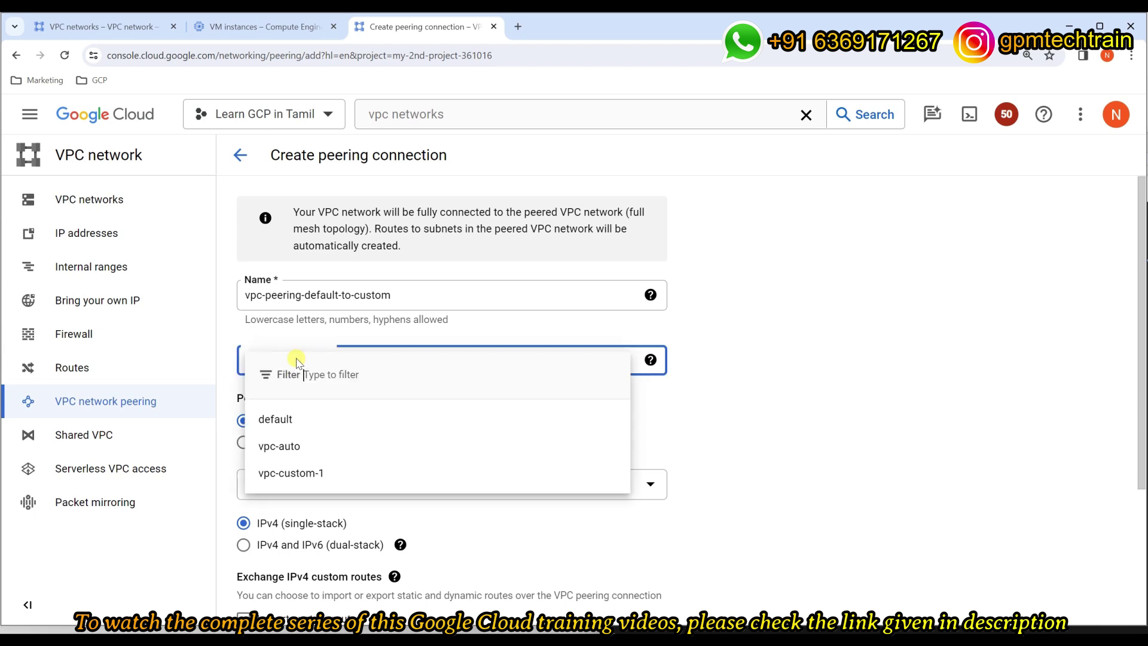
{"action": "left_click", "coordinate": [368, 423]}
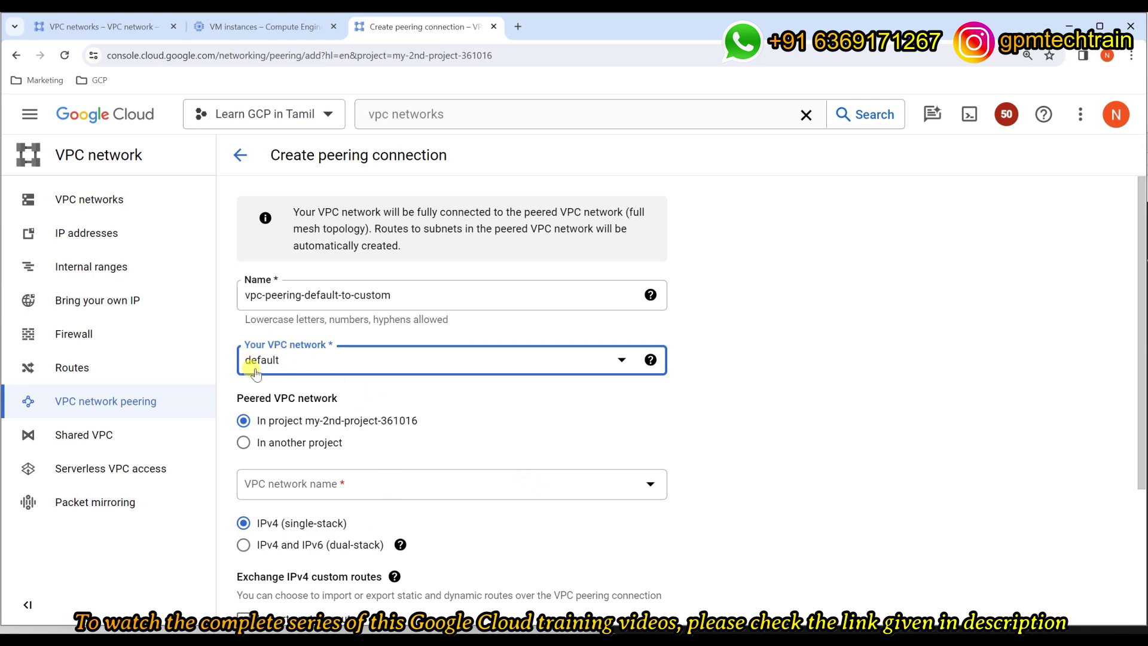
{"action": "left_click", "coordinate": [475, 491]}
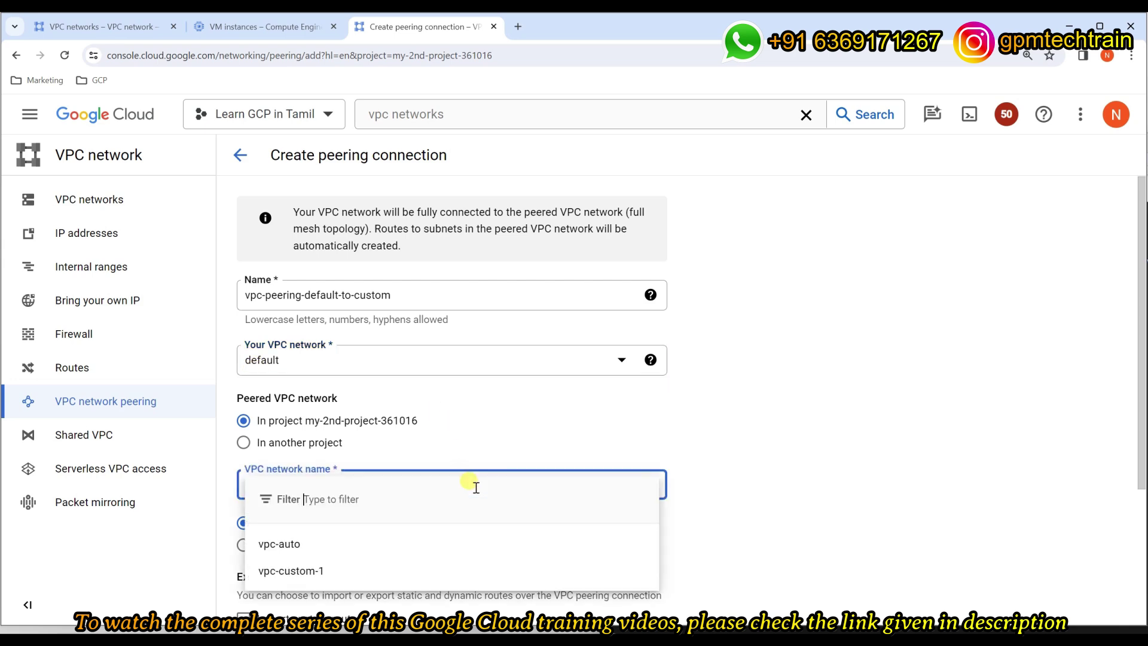
{"action": "left_click", "coordinate": [295, 572]}
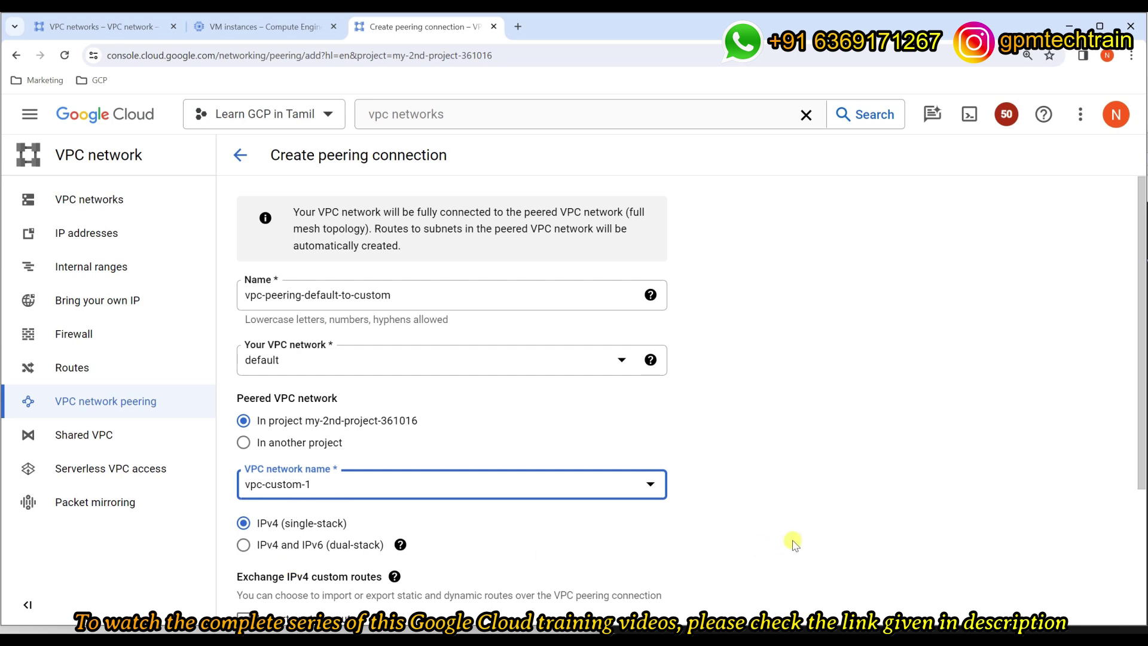
{"action": "scroll", "coordinate": [822, 463], "scroll_direction": "down", "scroll_amount": 1}
{"action": "scroll", "coordinate": [820, 462], "scroll_direction": "down", "scroll_amount": 1}
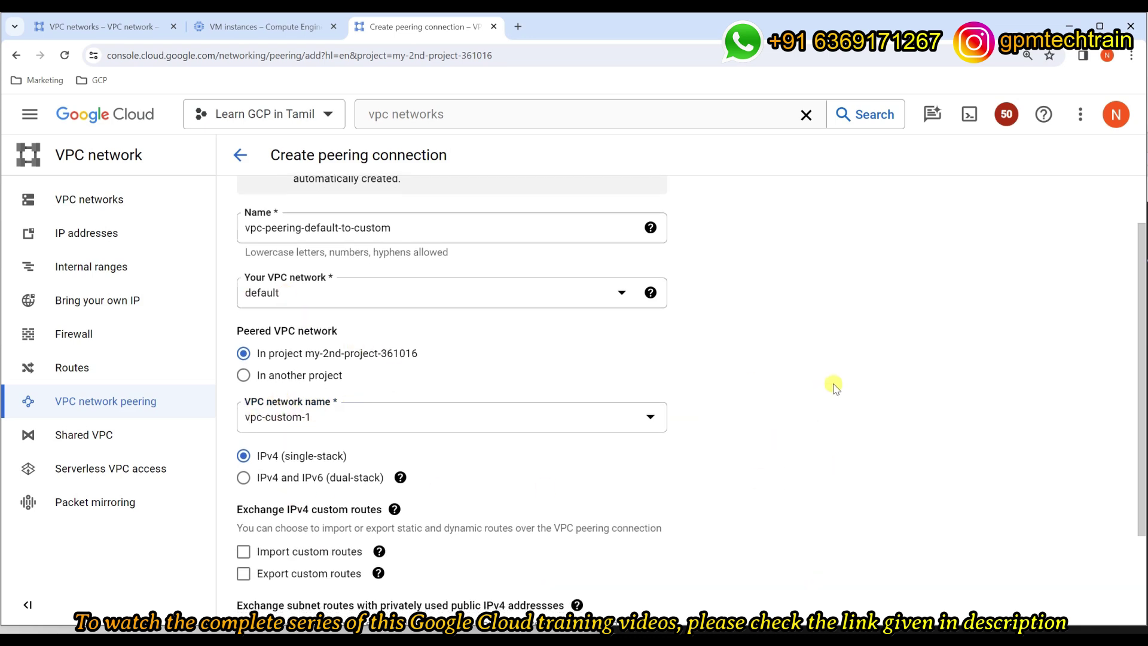
{"action": "scroll", "coordinate": [827, 390], "scroll_direction": "down", "scroll_amount": 2}
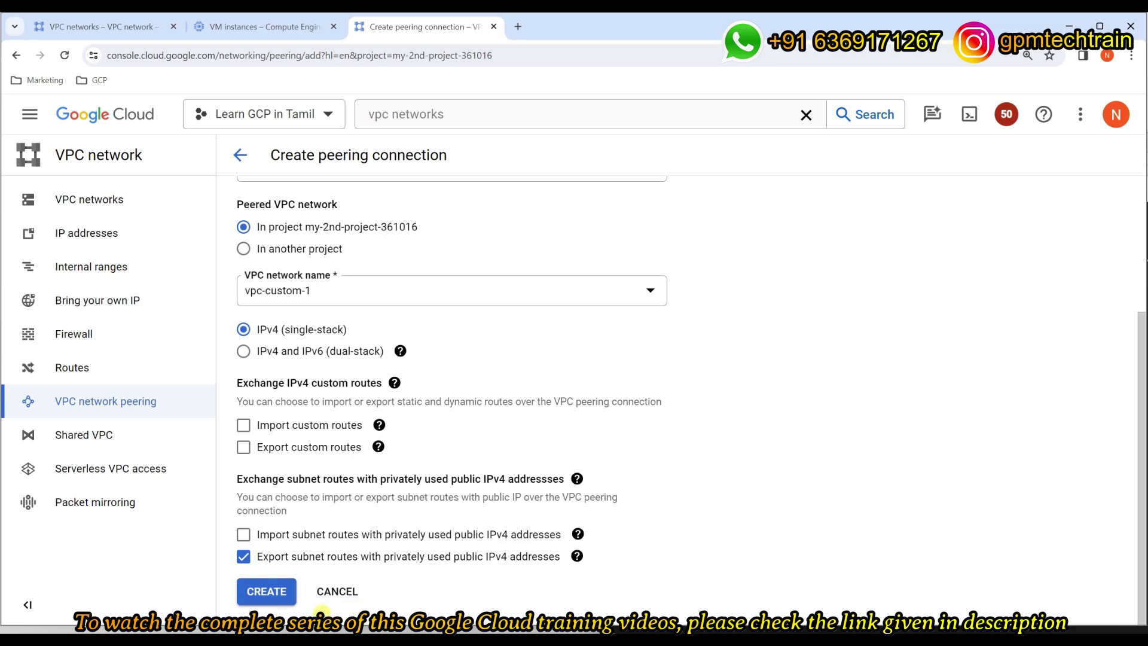
{"action": "left_click", "coordinate": [268, 591]}
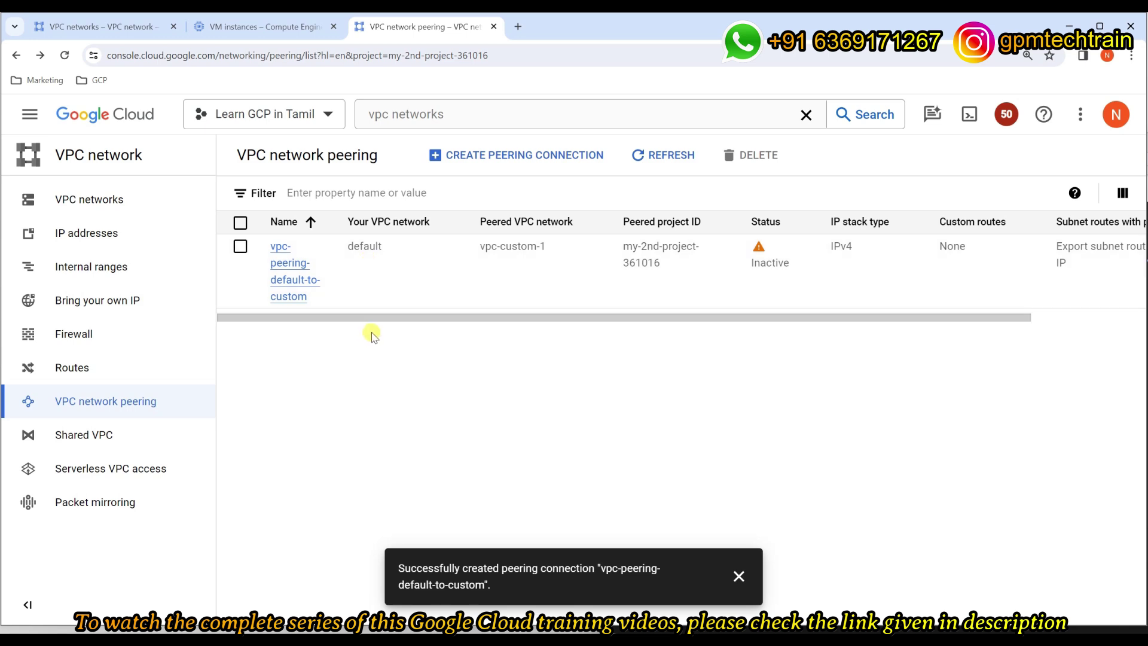
{"action": "left_click", "coordinate": [665, 171]}
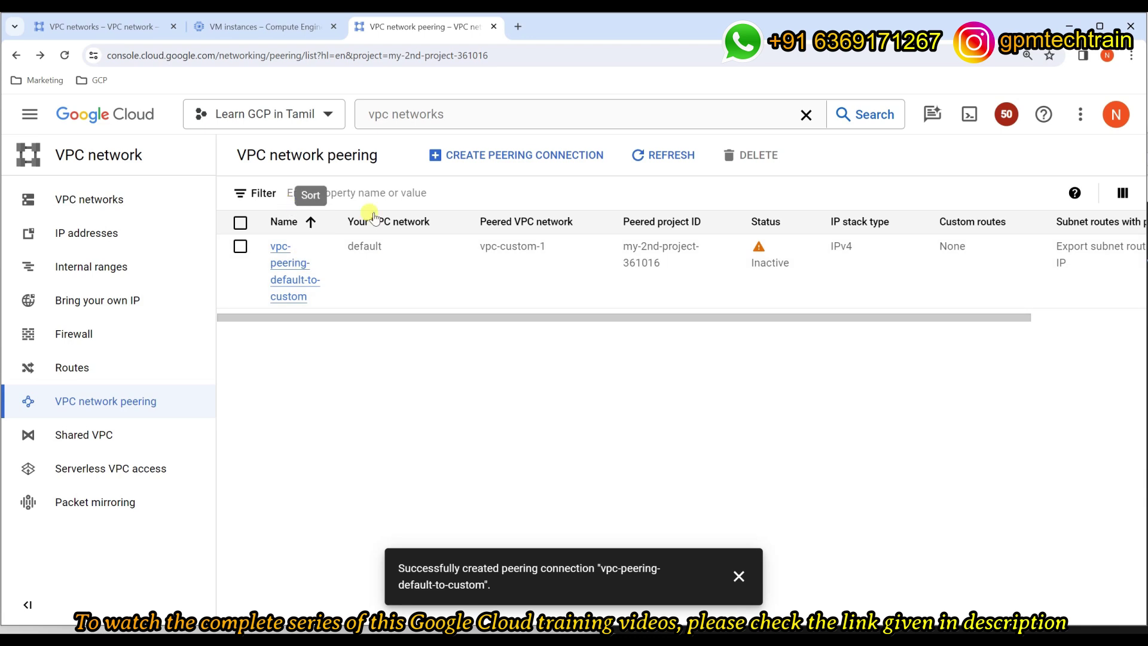
- Start a second peering connection, continue past the required information and name it vpc-peering-custom-to-default
{"action": "left_click", "coordinate": [517, 160]}
{"action": "left_click", "coordinate": [269, 323]}
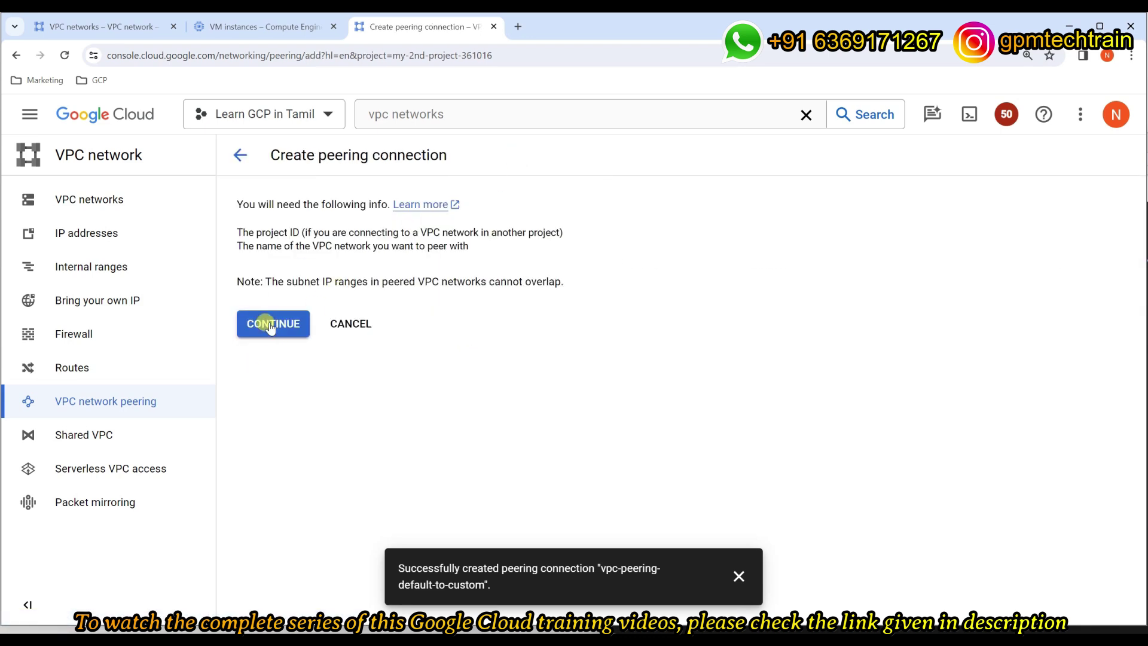
{"action": "left_click", "coordinate": [409, 296]}
{"action": "type", "text": "vpc-pee"}
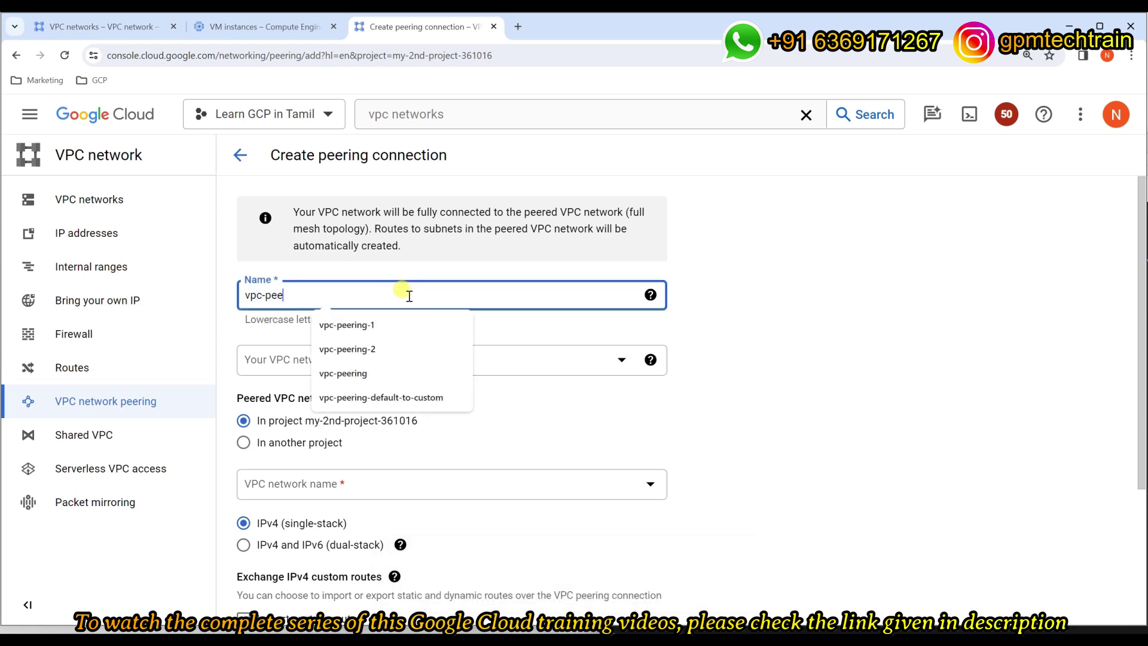
{"action": "type", "text": "ring-"}
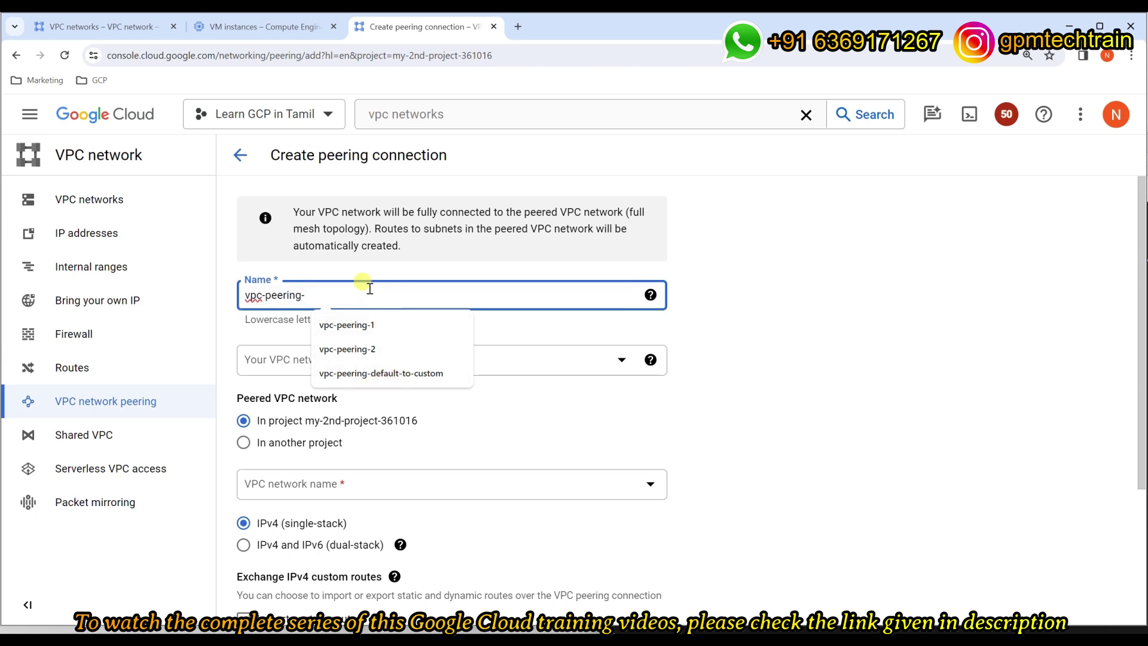
{"action": "type", "text": "custom-to-default"}
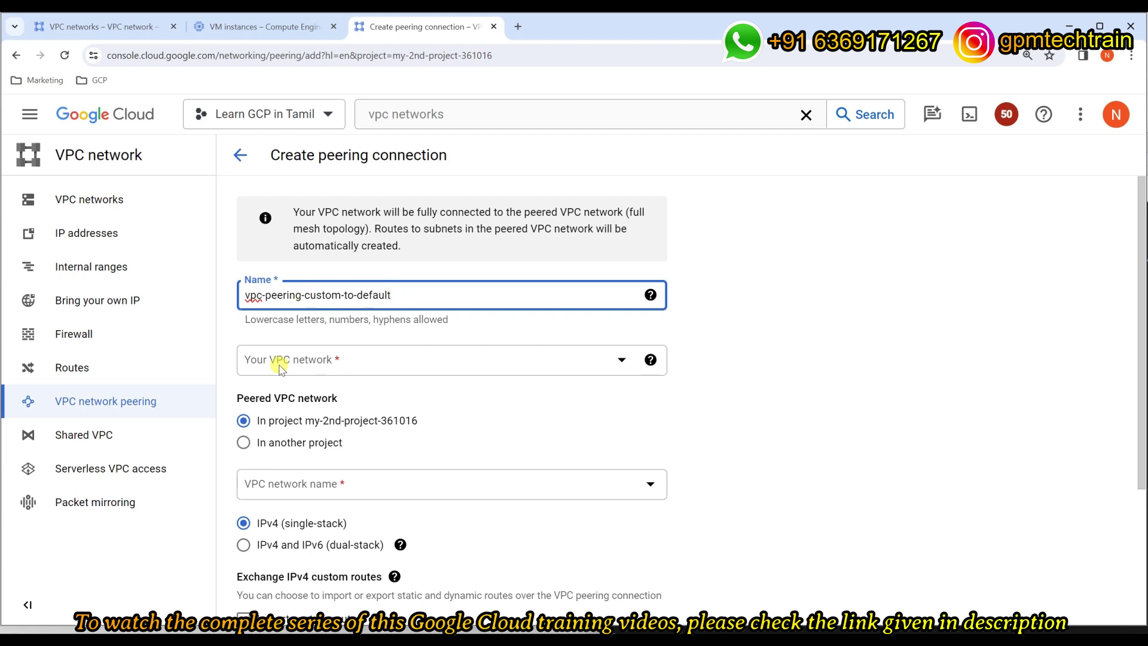
- Select vpc-custom-1 as the local VPC network and default as the peered network in the same project, and create the connection
{"action": "left_click", "coordinate": [334, 362]}
{"action": "left_click", "coordinate": [293, 475]}
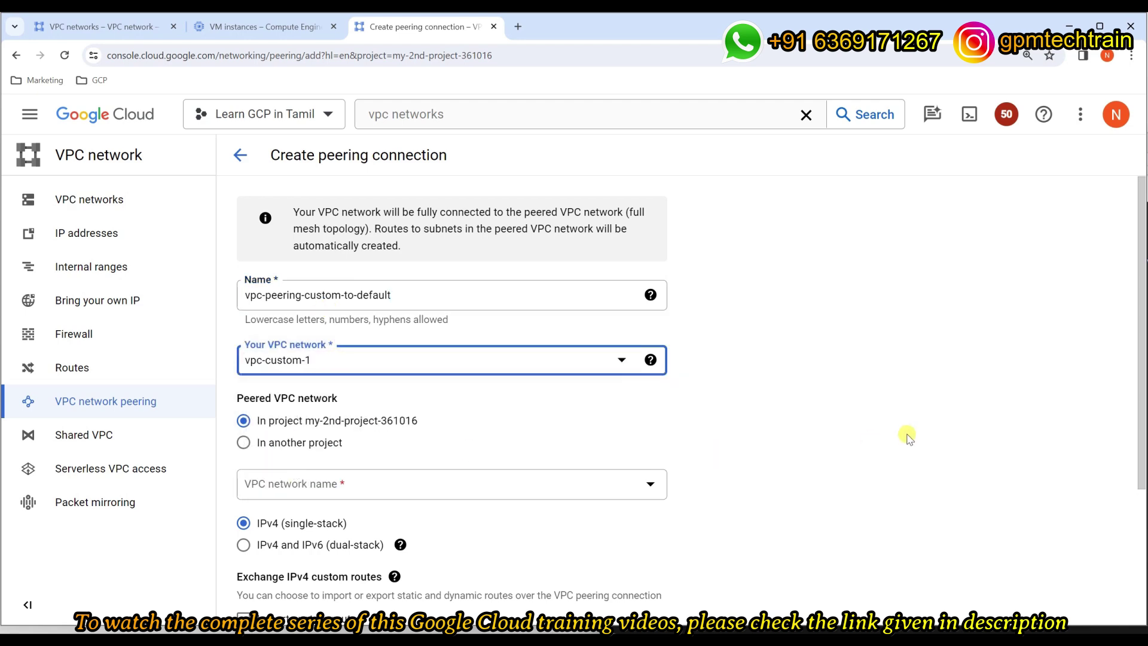
{"action": "left_click", "coordinate": [352, 489]}
{"action": "left_click", "coordinate": [312, 555]}
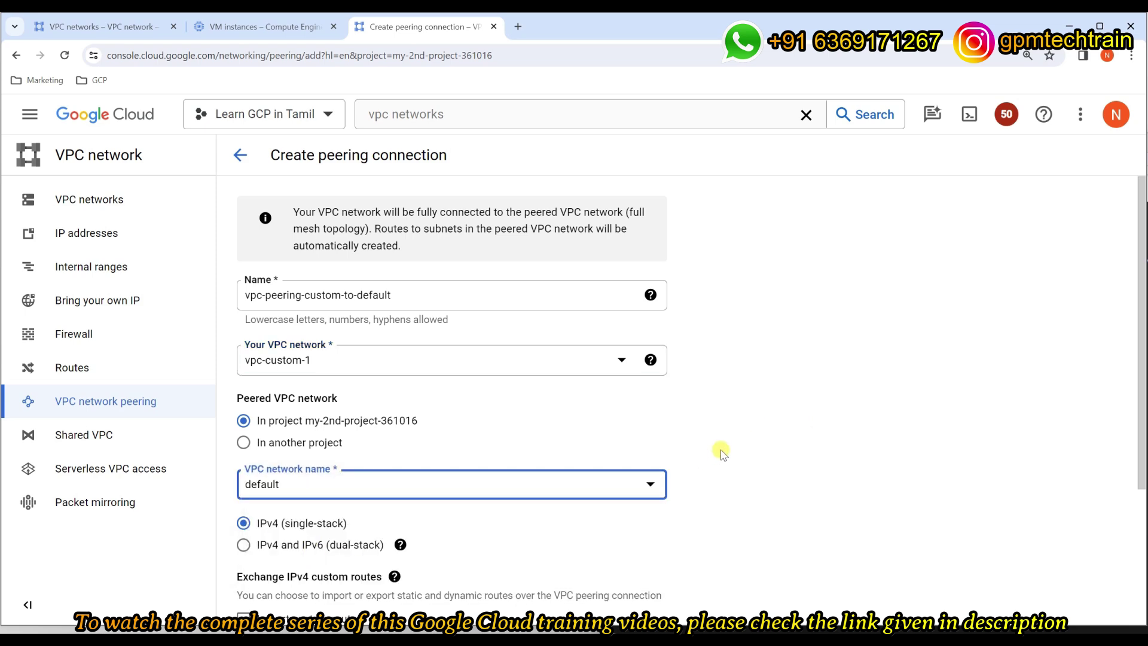
{"action": "scroll", "coordinate": [792, 428], "scroll_direction": "down", "scroll_amount": 3}
{"action": "scroll", "coordinate": [281, 595], "scroll_direction": "up", "scroll_amount": 2}
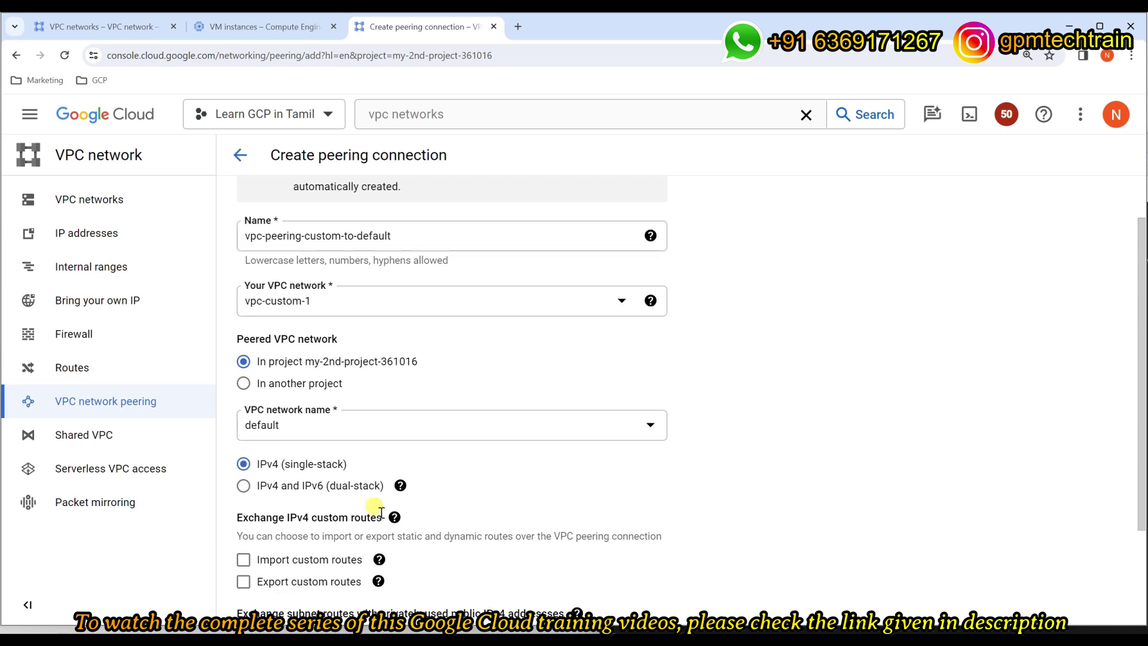
{"action": "scroll", "coordinate": [281, 595], "scroll_direction": "down", "scroll_amount": 3}
{"action": "left_click", "coordinate": [272, 590]}
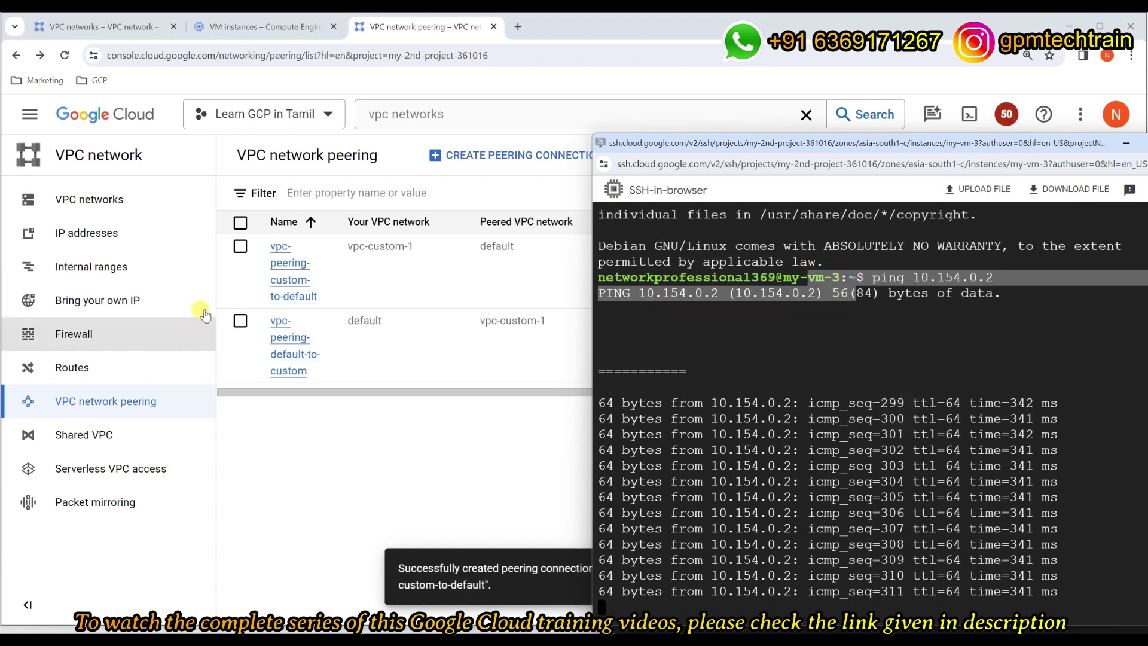
- Open the VM instances list and review the my-vm-3 terminal's ping output for 10.154.0.2 above and below the separator line
{"action": "left_click", "coordinate": [382, 222]}
{"action": "left_click", "coordinate": [263, 26]}
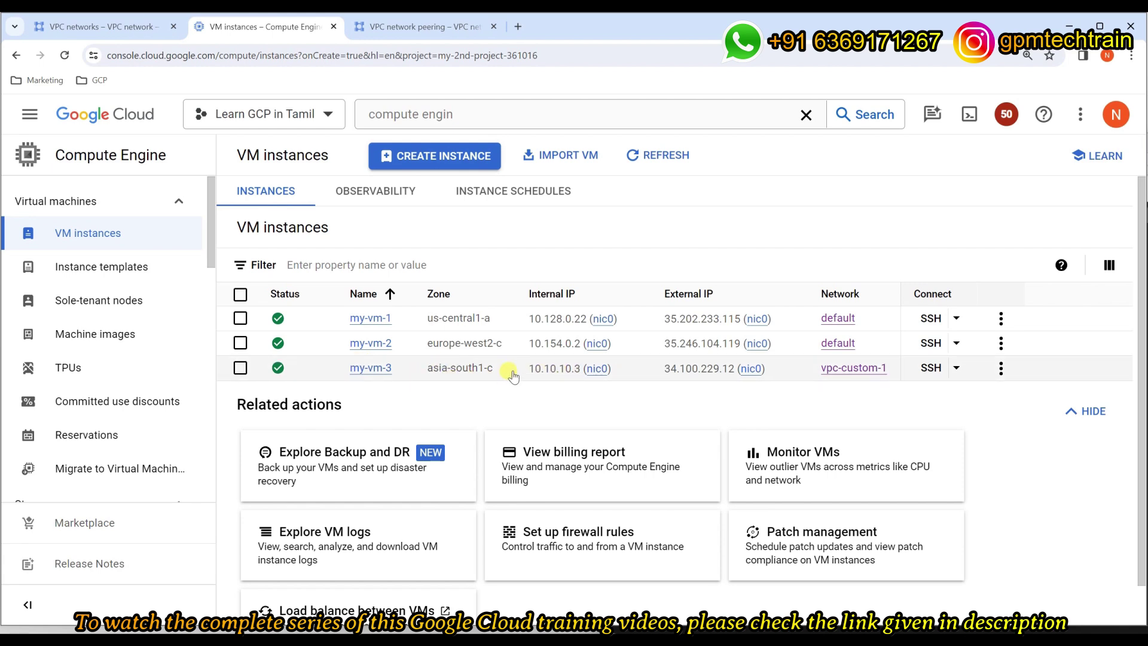
{"action": "key", "text": "alt+Tab"}
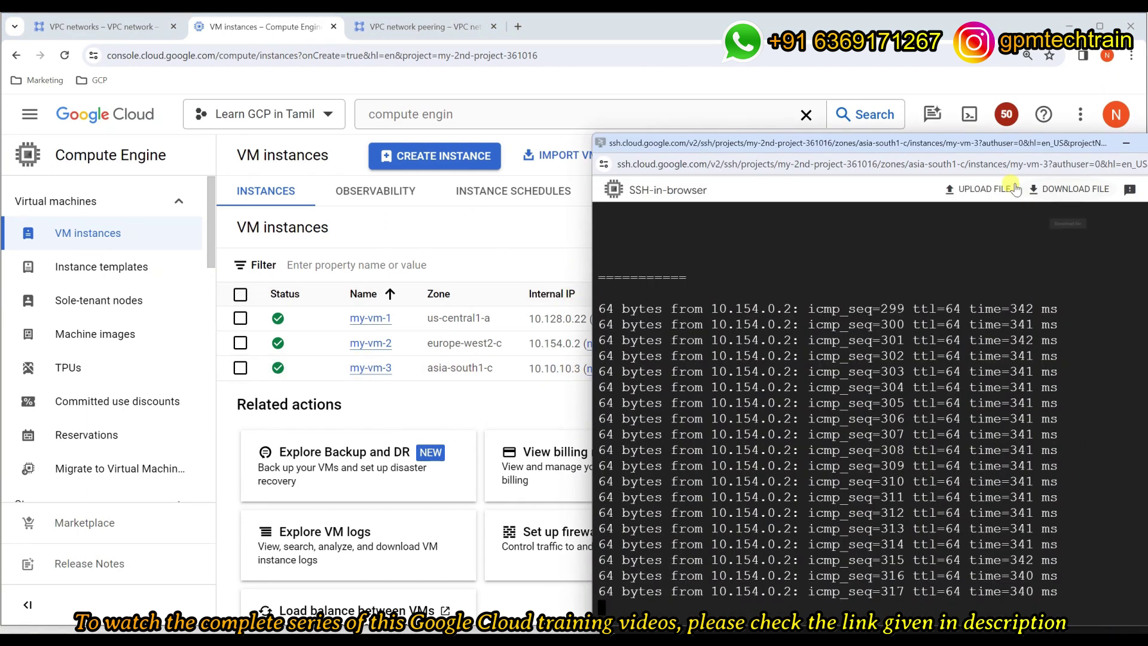
{"action": "left_click_drag", "start_coordinate": [951, 146], "coordinate": [382, 90]}
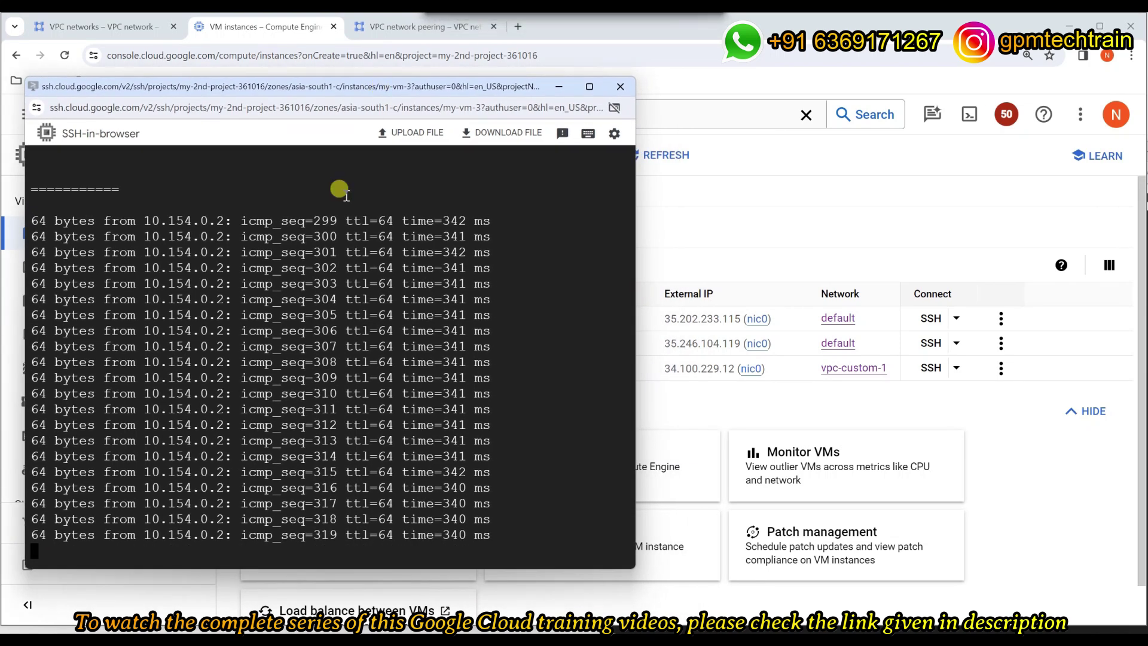
{"action": "scroll", "coordinate": [208, 302], "scroll_direction": "up", "scroll_amount": 3}
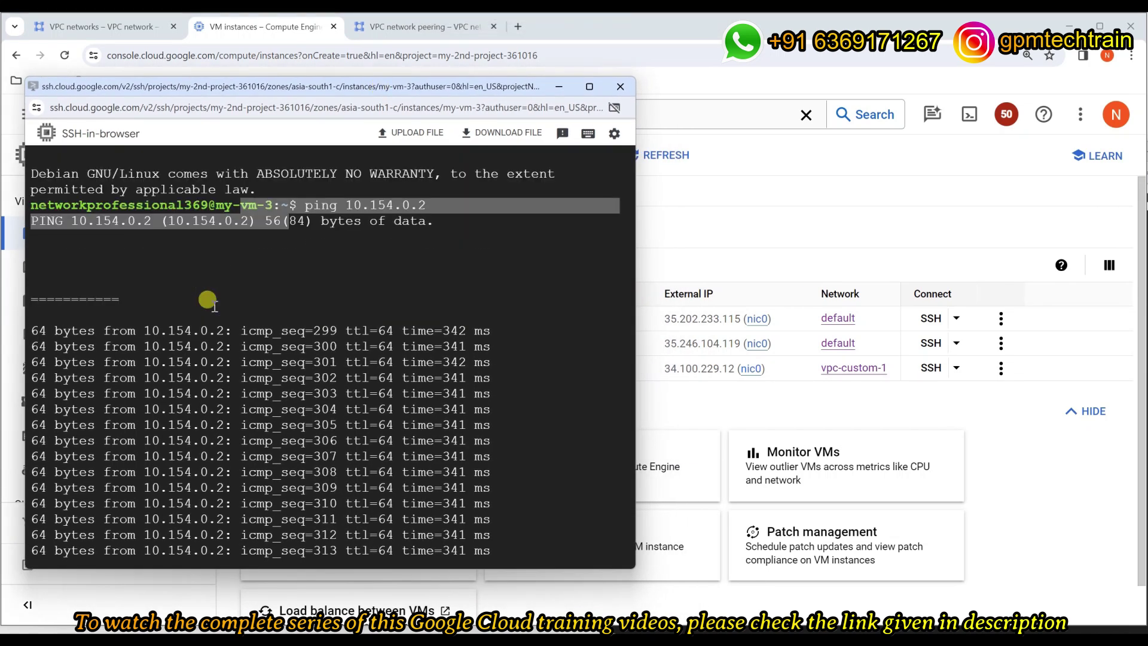
{"action": "left_click", "coordinate": [96, 274]}
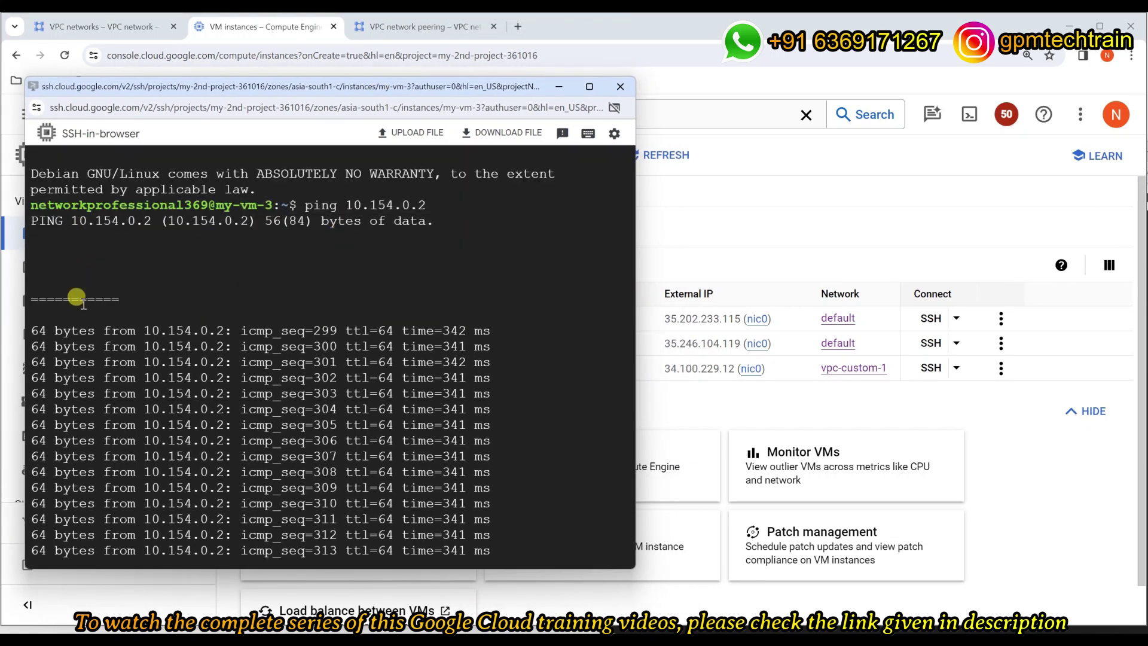
{"action": "scroll", "coordinate": [326, 300], "scroll_direction": "down", "scroll_amount": 5}
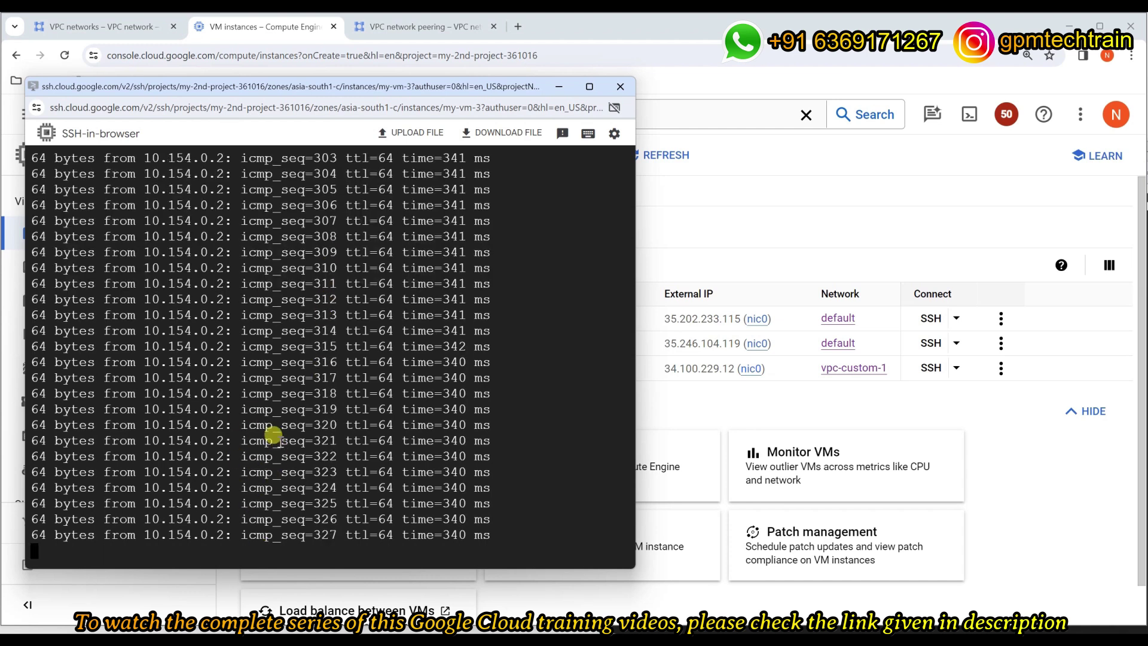
- Place the my-vm-2 terminal beside the my-vm-3 terminal and review its ping output for 10.10.10.3 around the separator line
{"action": "key", "text": "alt+Tab"}
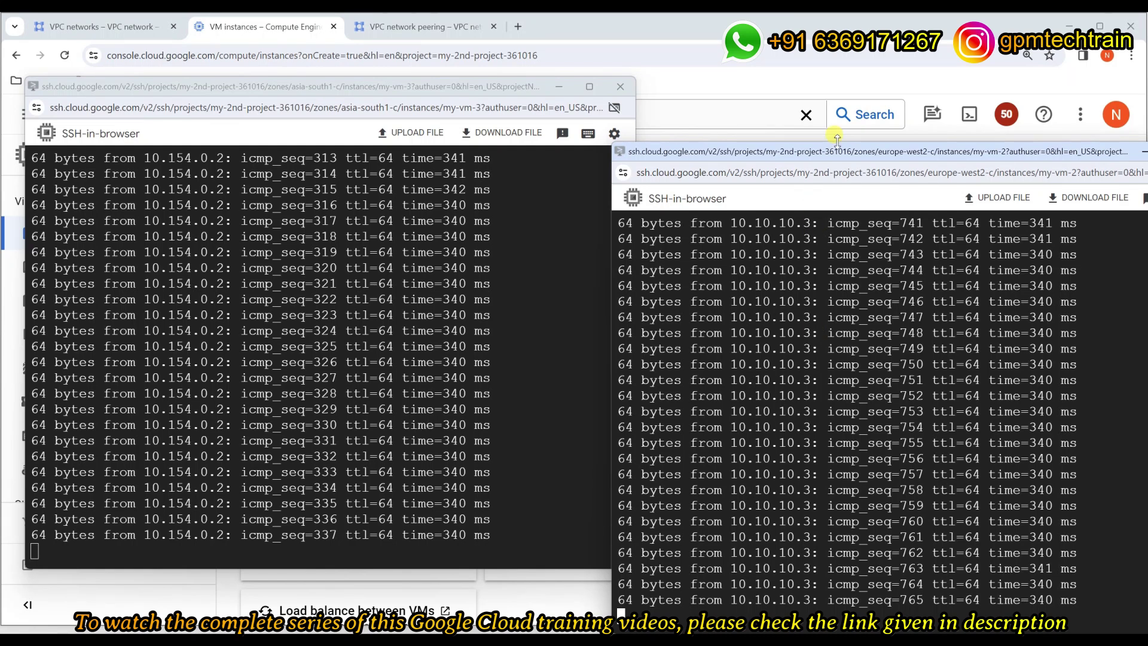
{"action": "left_click_drag", "start_coordinate": [837, 151], "coordinate": [709, 117]}
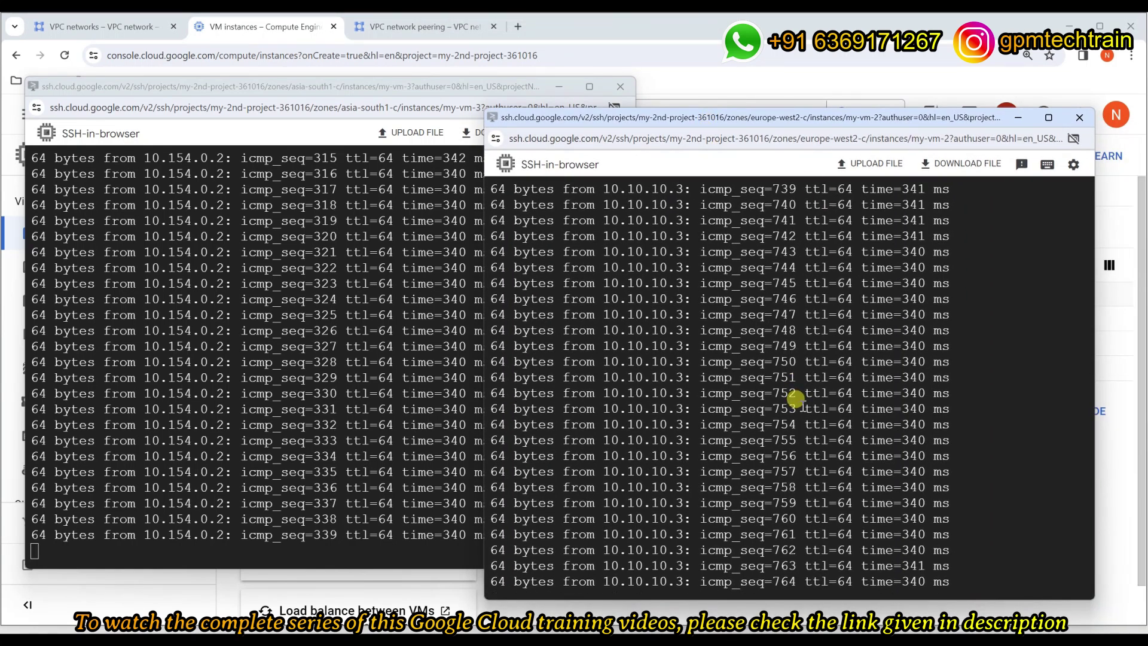
{"action": "scroll", "coordinate": [795, 397], "scroll_direction": "up", "scroll_amount": 10}
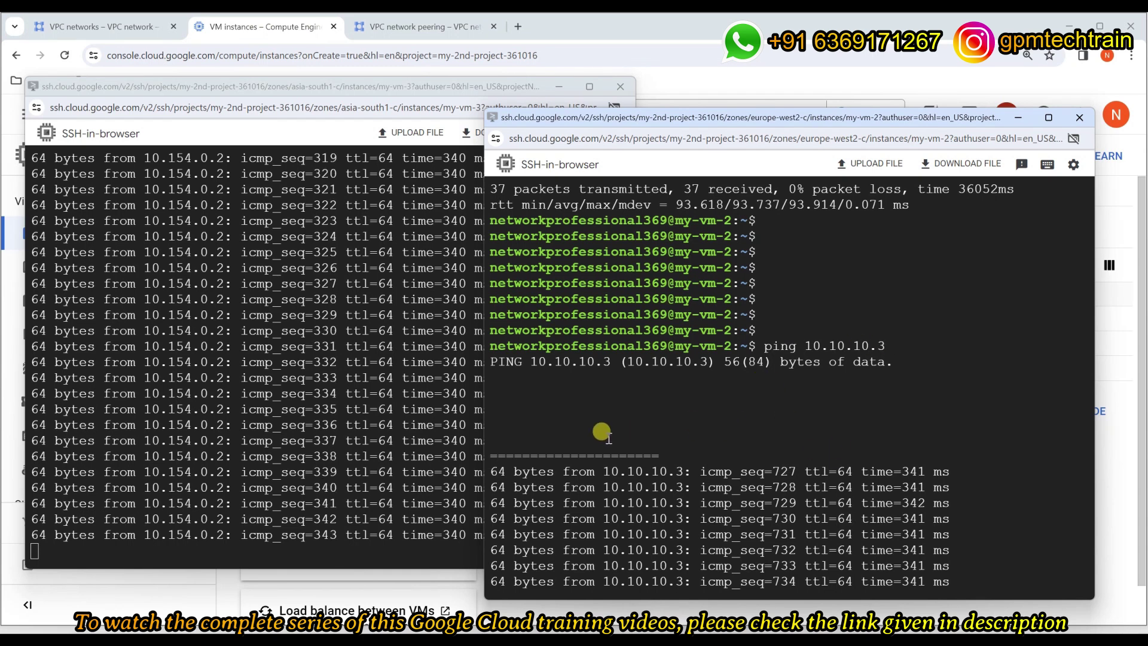
{"action": "scroll", "coordinate": [635, 430], "scroll_direction": "down", "scroll_amount": 2}
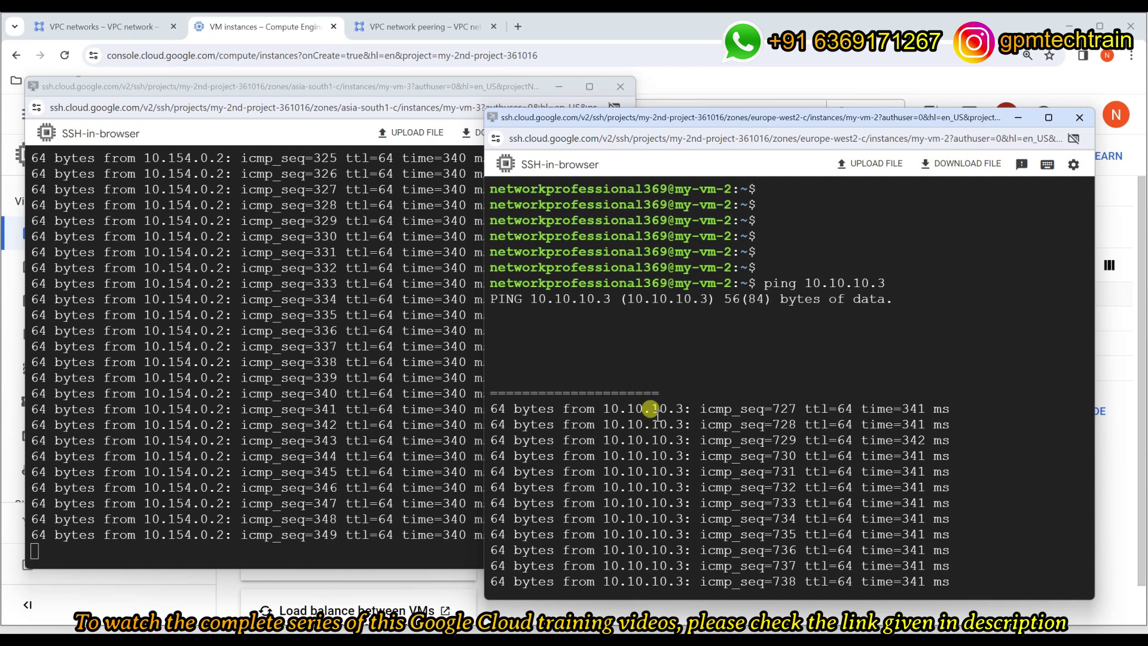
{"action": "scroll", "coordinate": [651, 409], "scroll_direction": "down", "scroll_amount": 15}
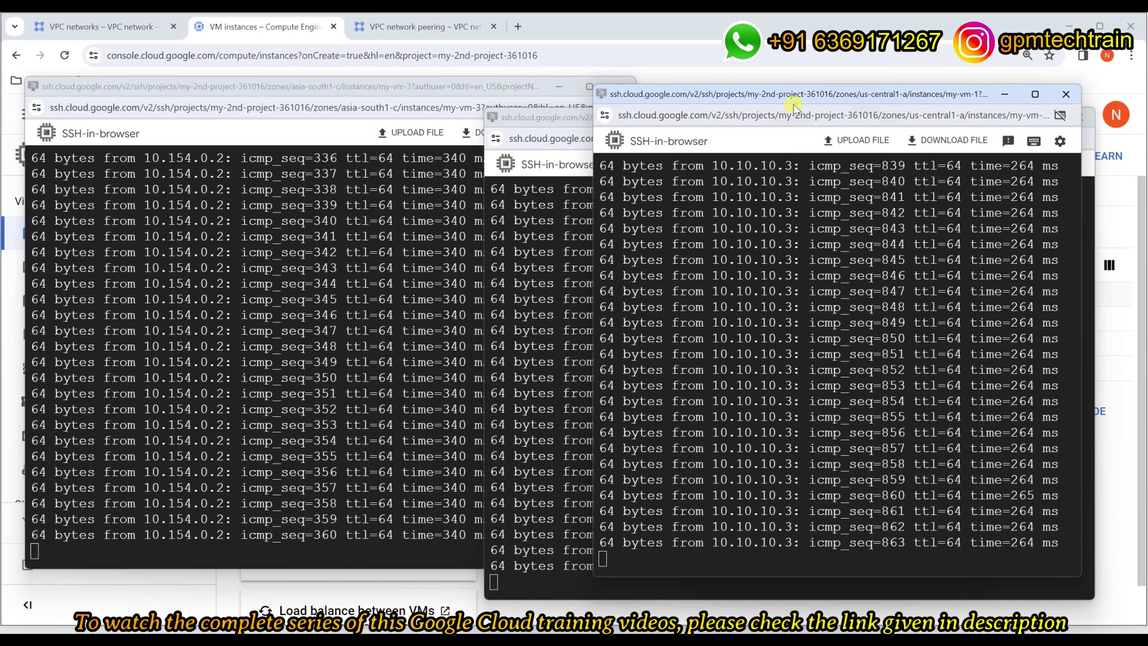
- Review the ping output for 10.10.10.3 in the my-vm-1 terminal, and return to the VPC network peering page
{"action": "left_click_drag", "start_coordinate": [792, 96], "coordinate": [615, 67]}
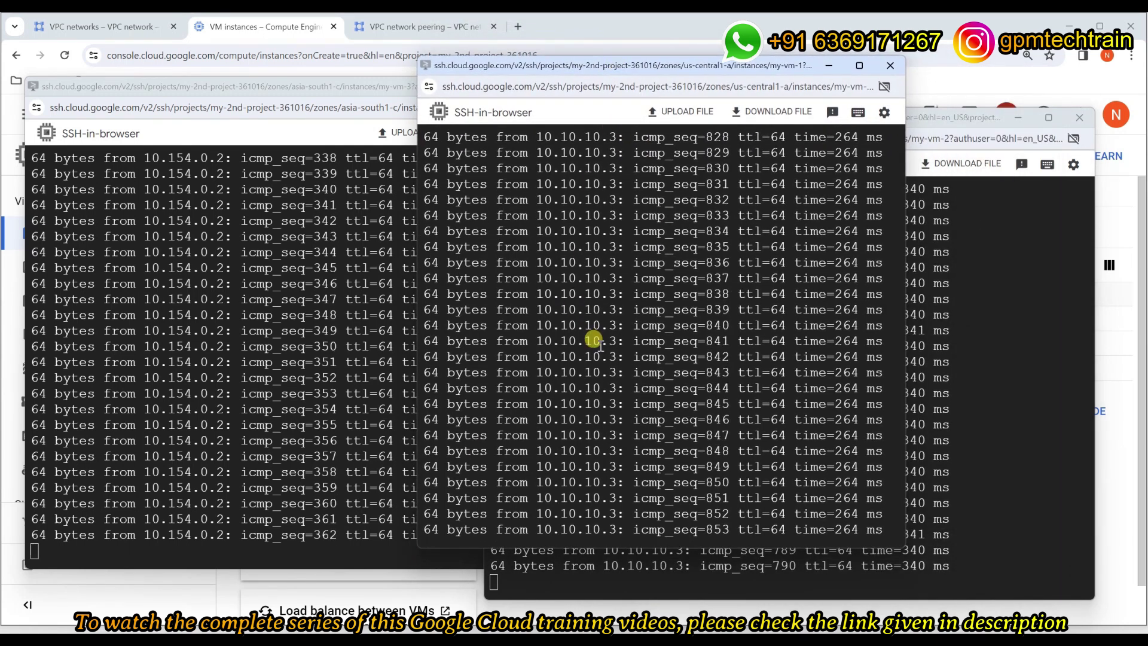
{"action": "double_click", "coordinate": [627, 232]}
{"action": "left_click_drag", "start_coordinate": [818, 232], "coordinate": [771, 233]}
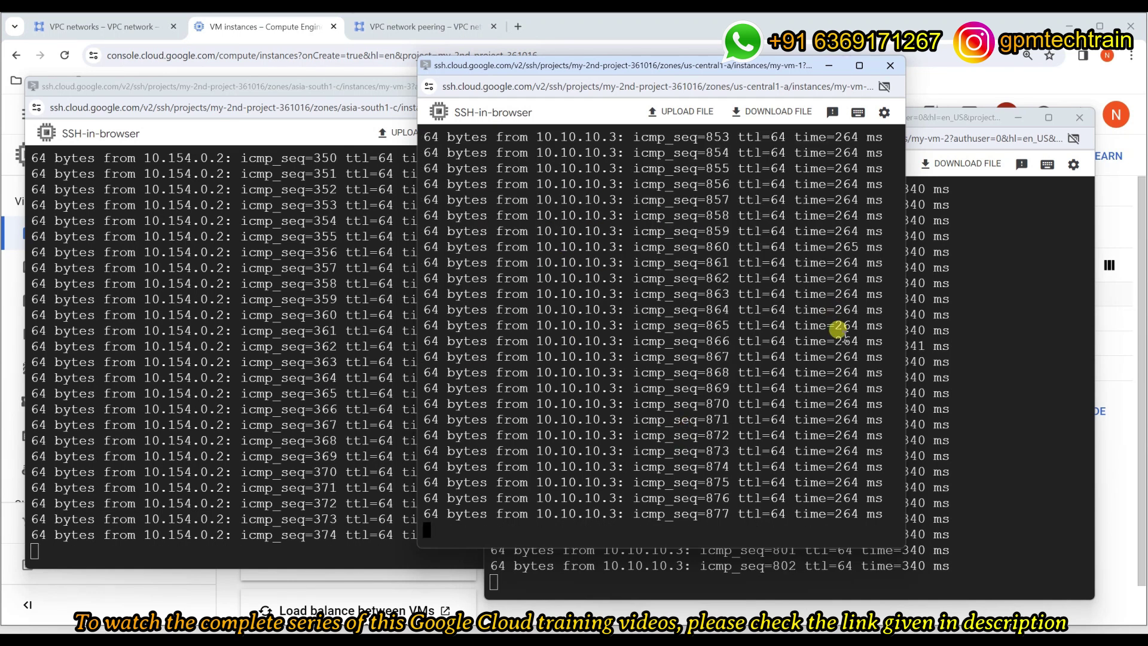
{"action": "left_click", "coordinate": [411, 24]}
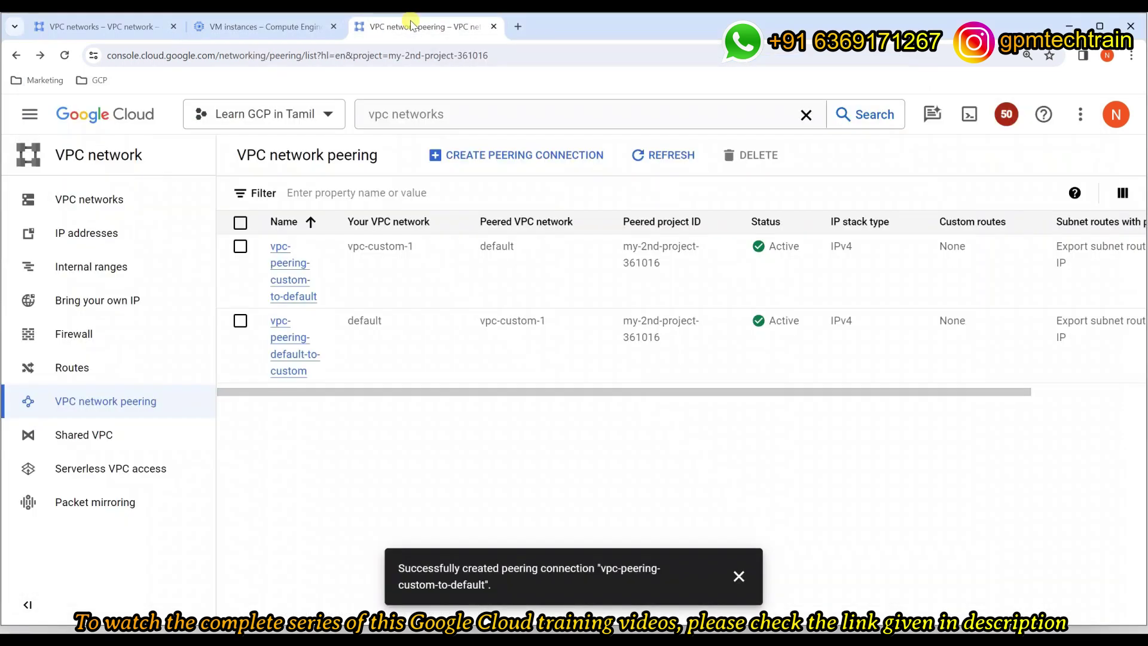